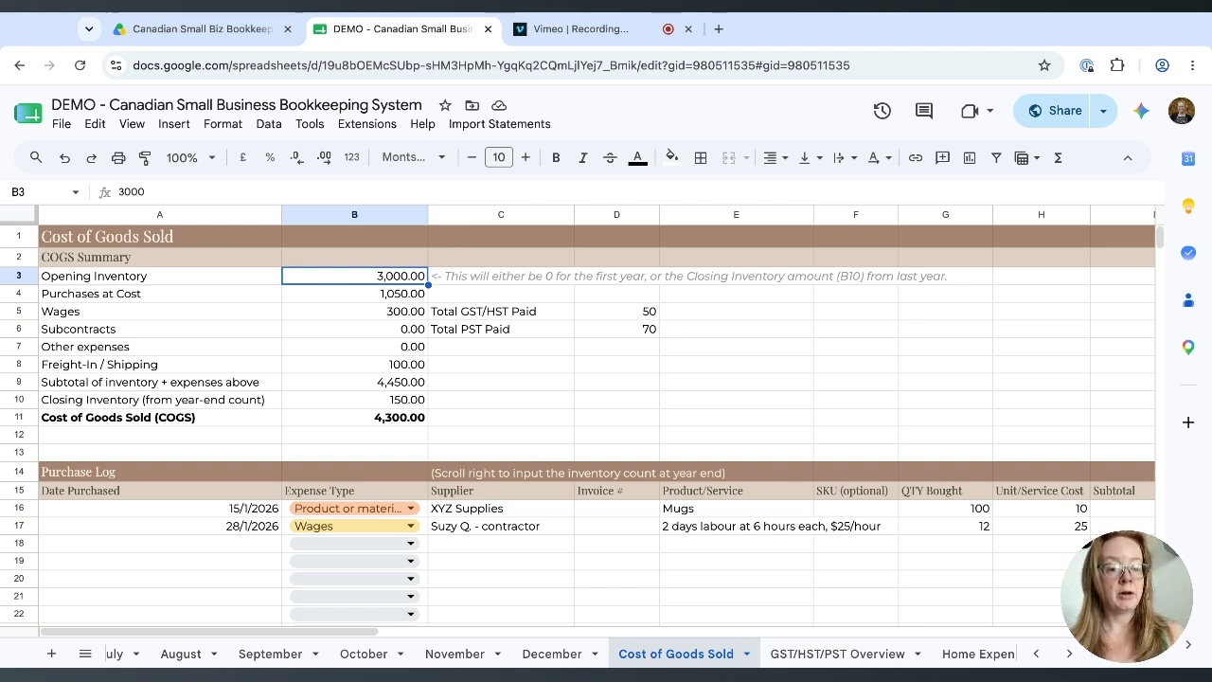
Review the Closing and Opening Inventory values and row 18's expense type, supplier, invoice, product and SKU cells.
click(406, 401)
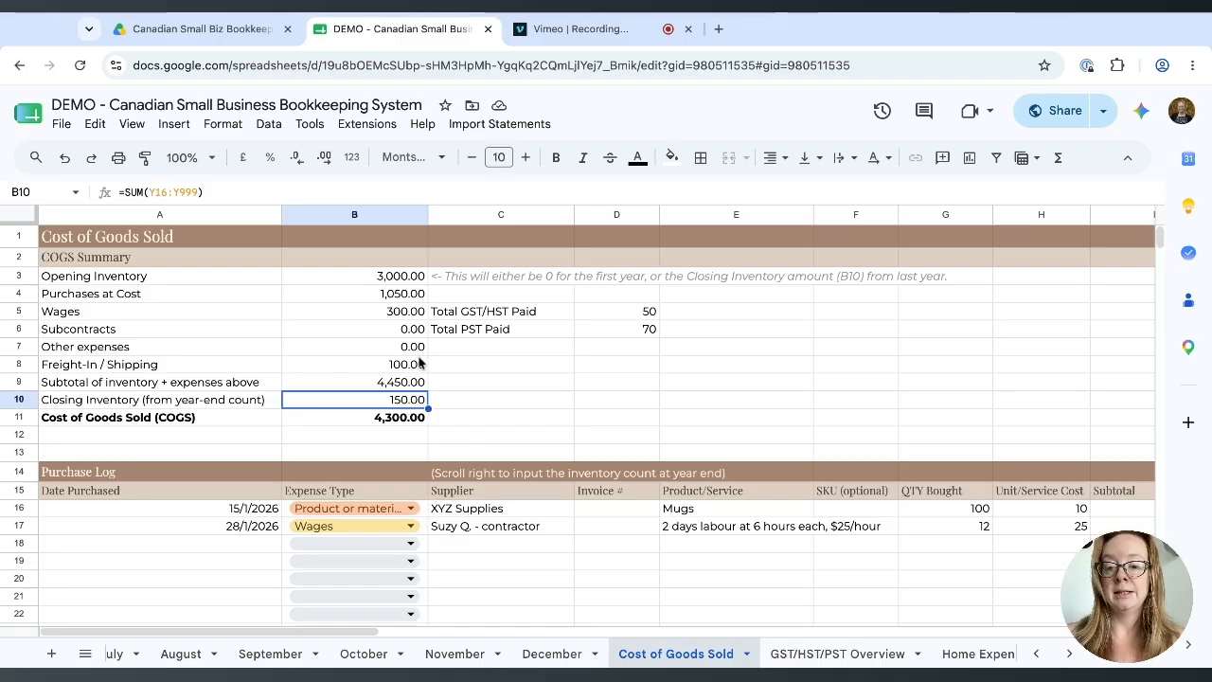
click(413, 282)
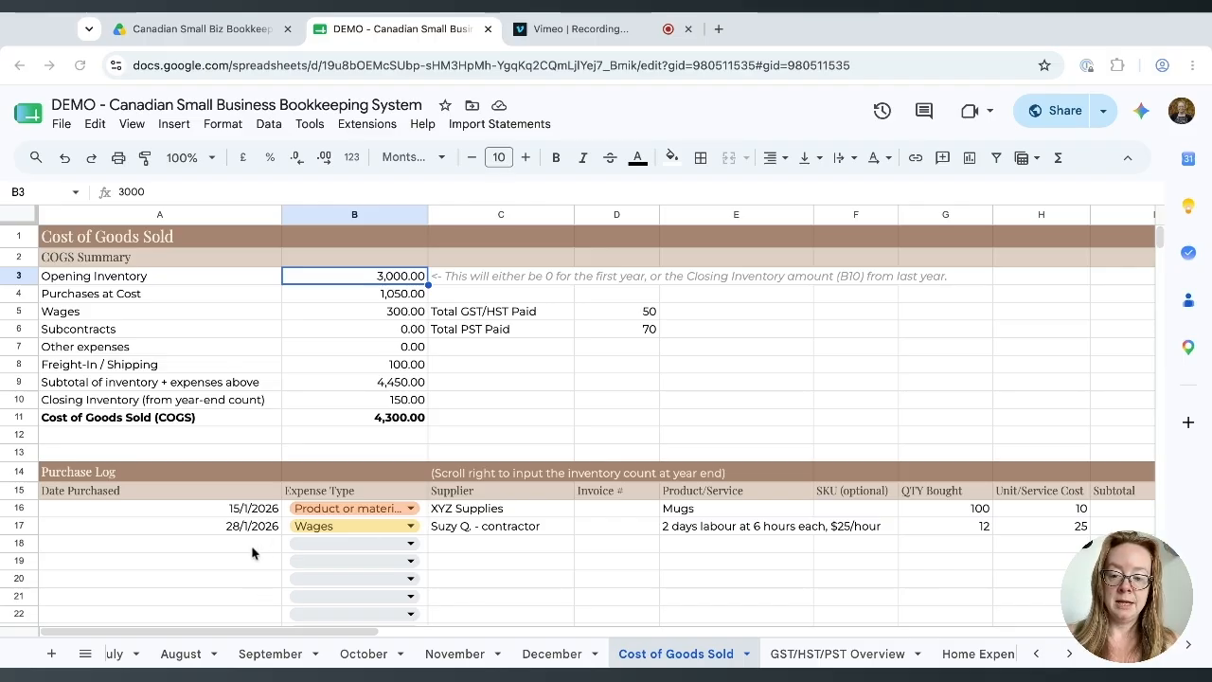
click(303, 545)
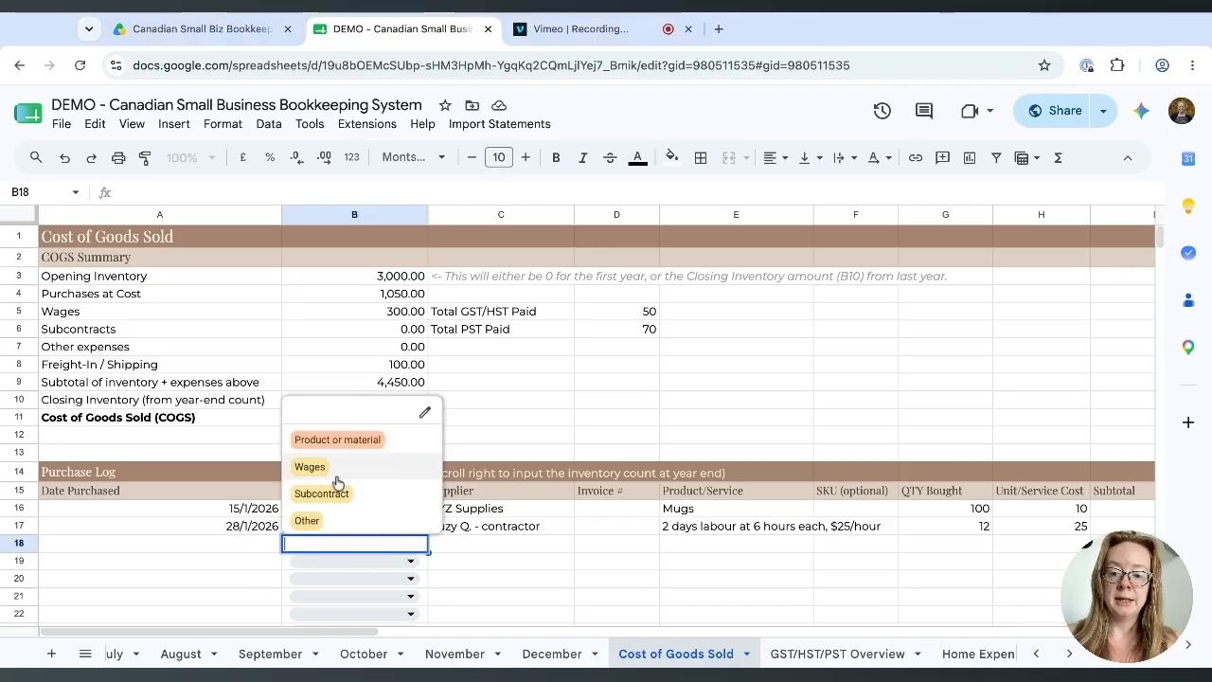
click(483, 543)
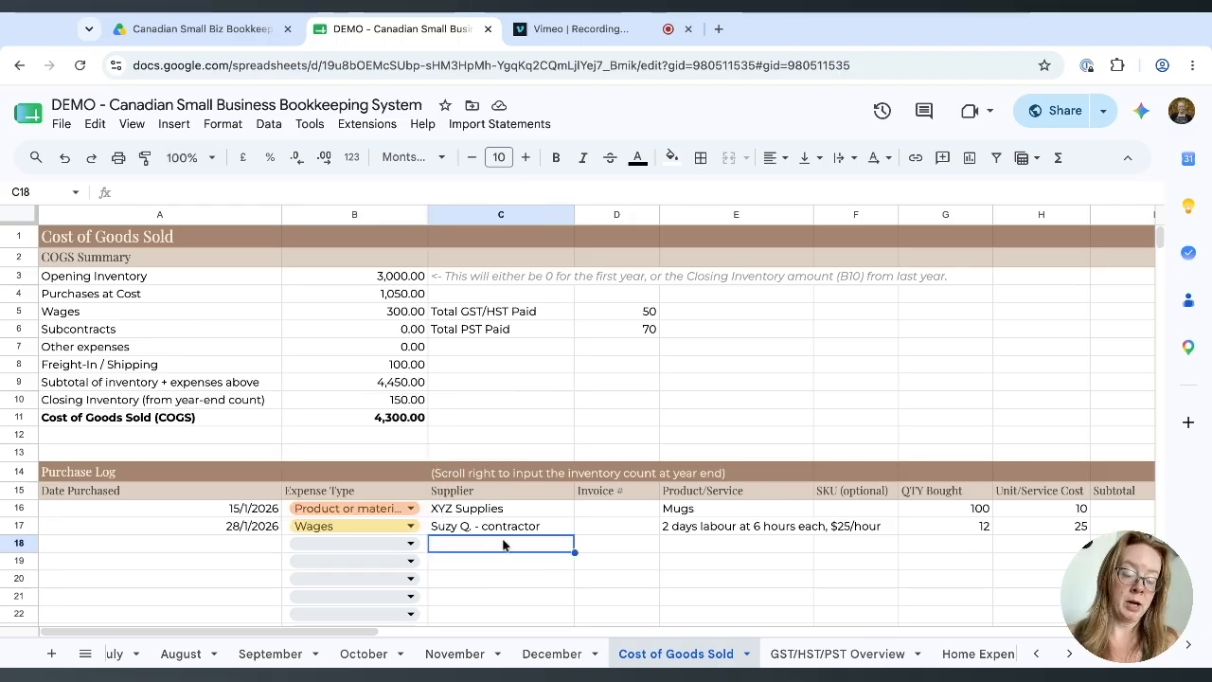
click(620, 548)
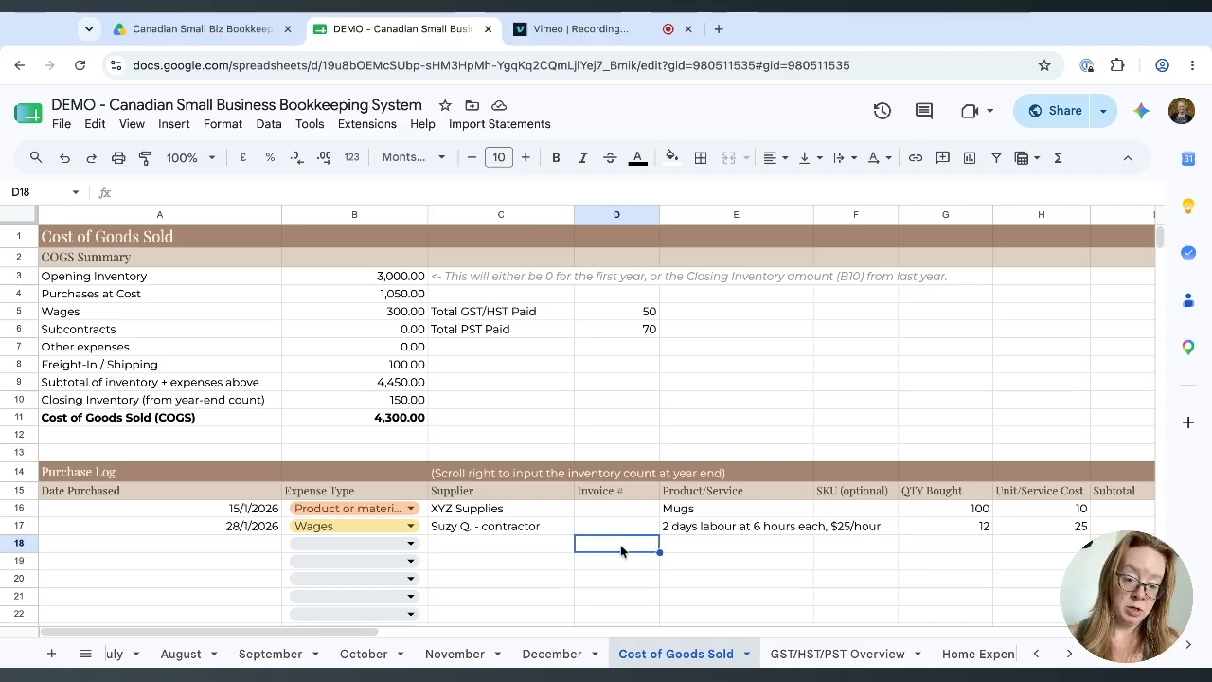
click(706, 548)
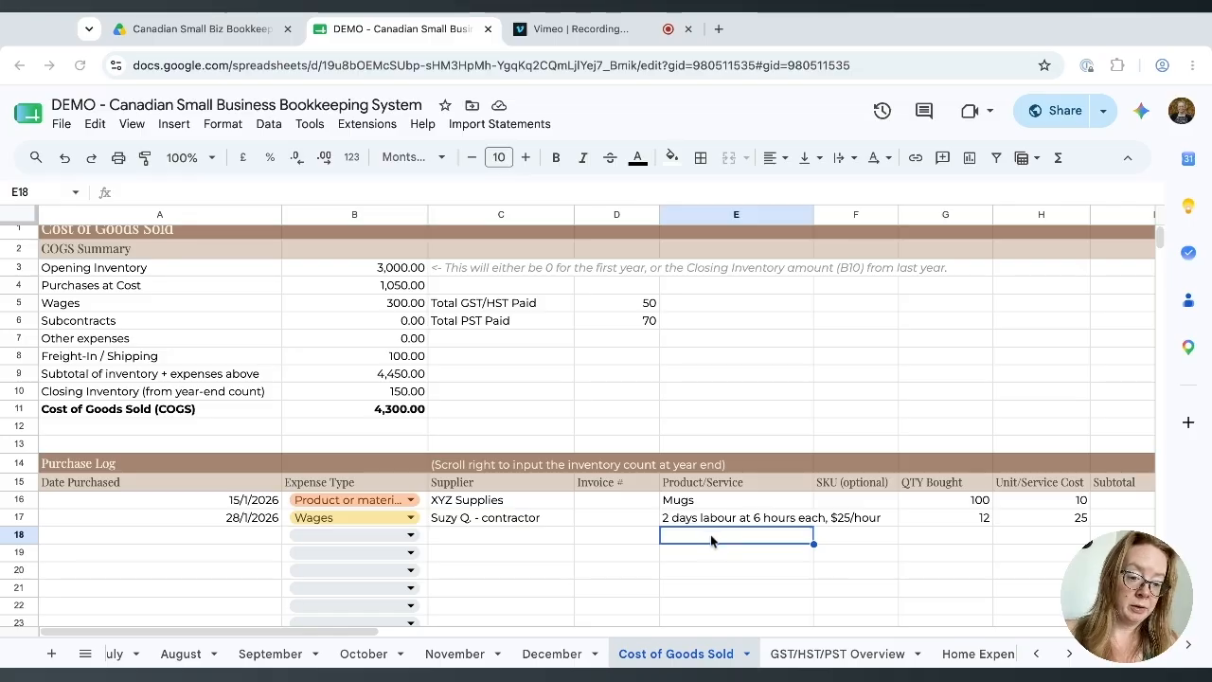
click(836, 535)
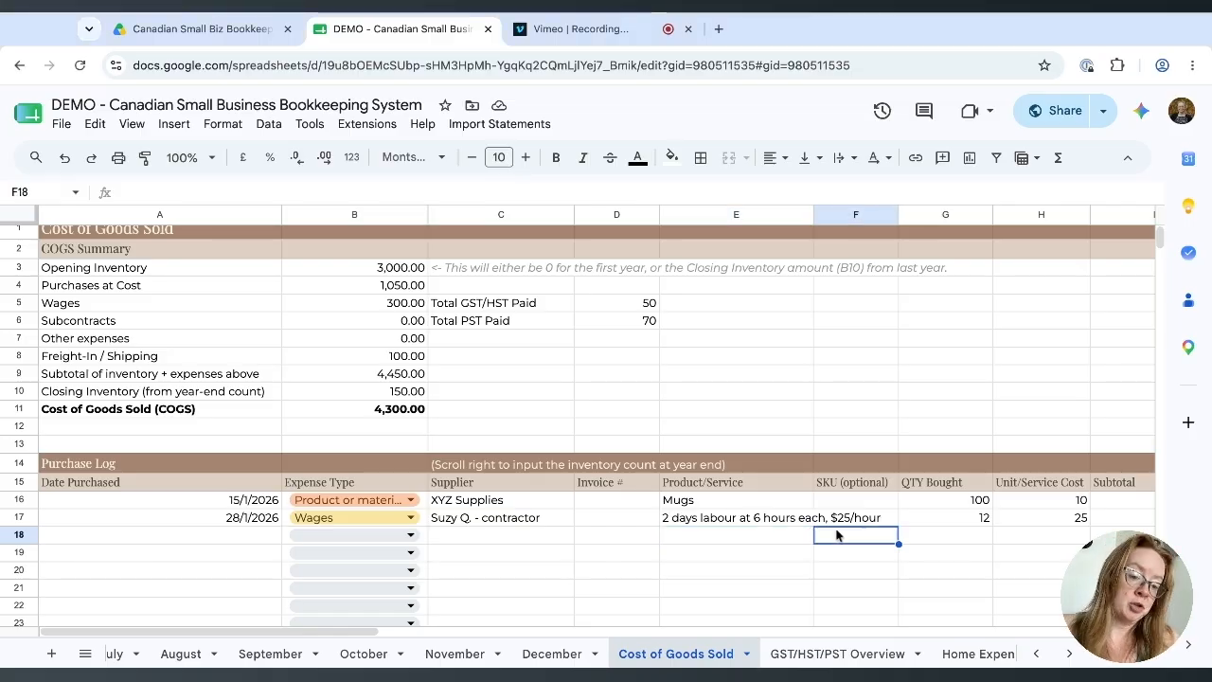
Look over the Product/Service column, including E17's labour description, and the QTY Bought cell.
scroll(441, 449, down, 2)
scroll(441, 449, right, 3)
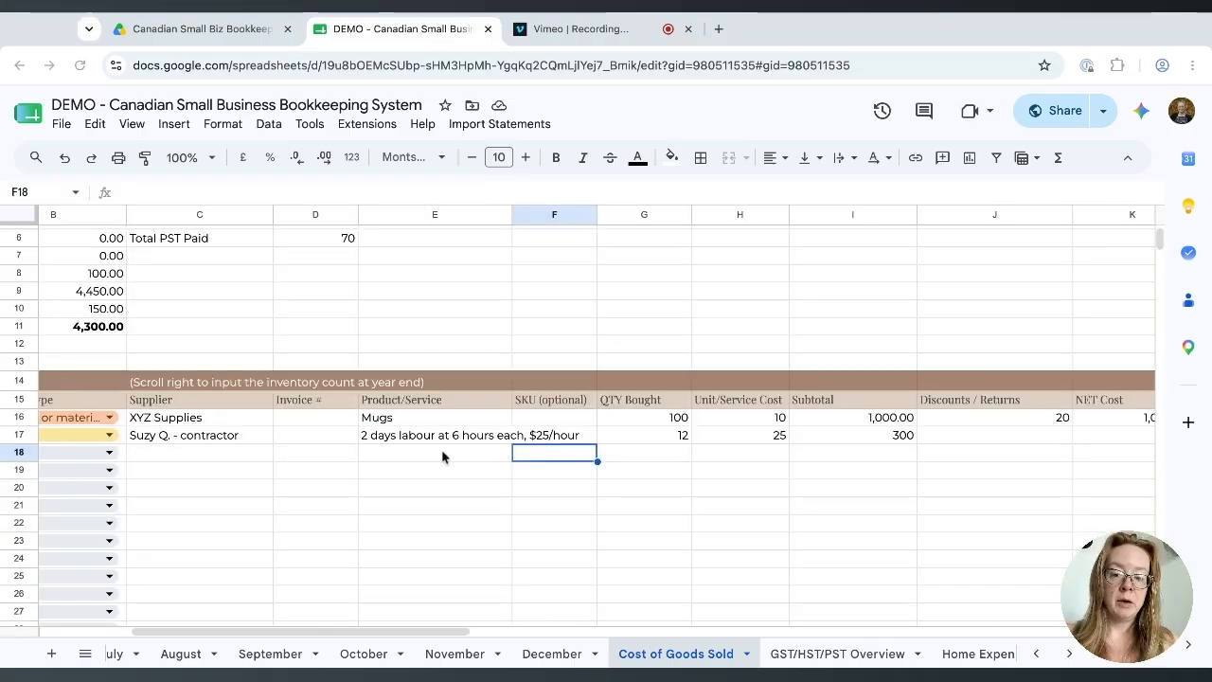
click(441, 451)
click(438, 468)
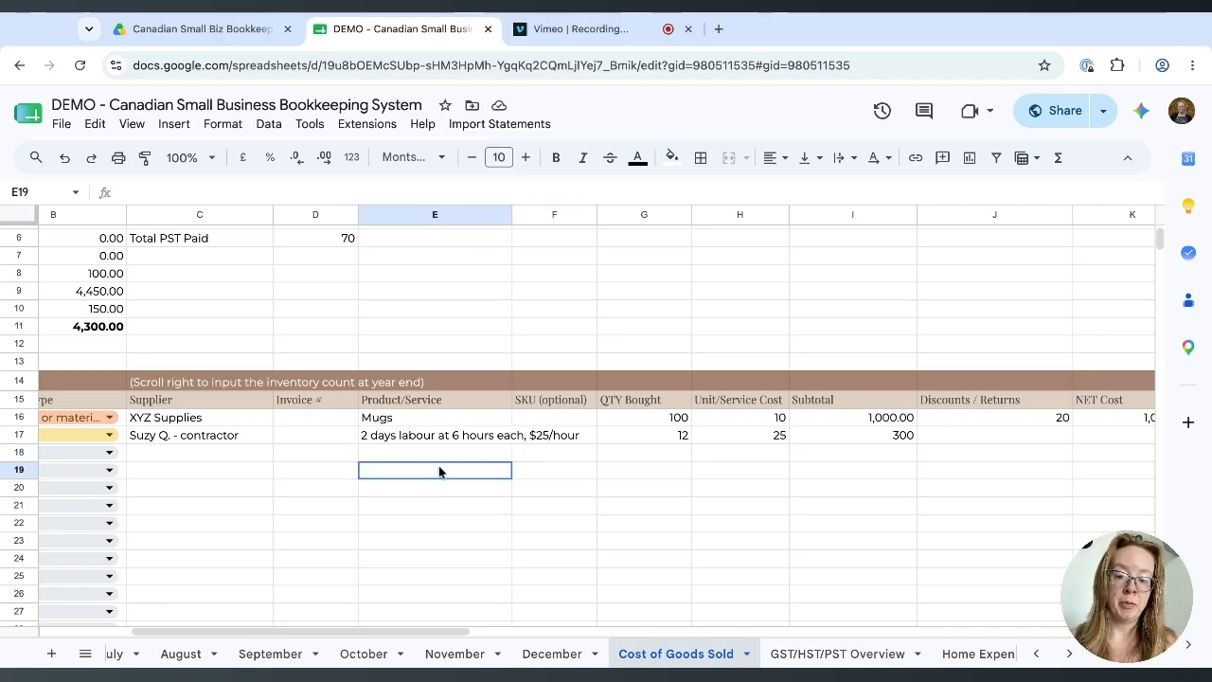
click(431, 438)
click(429, 471)
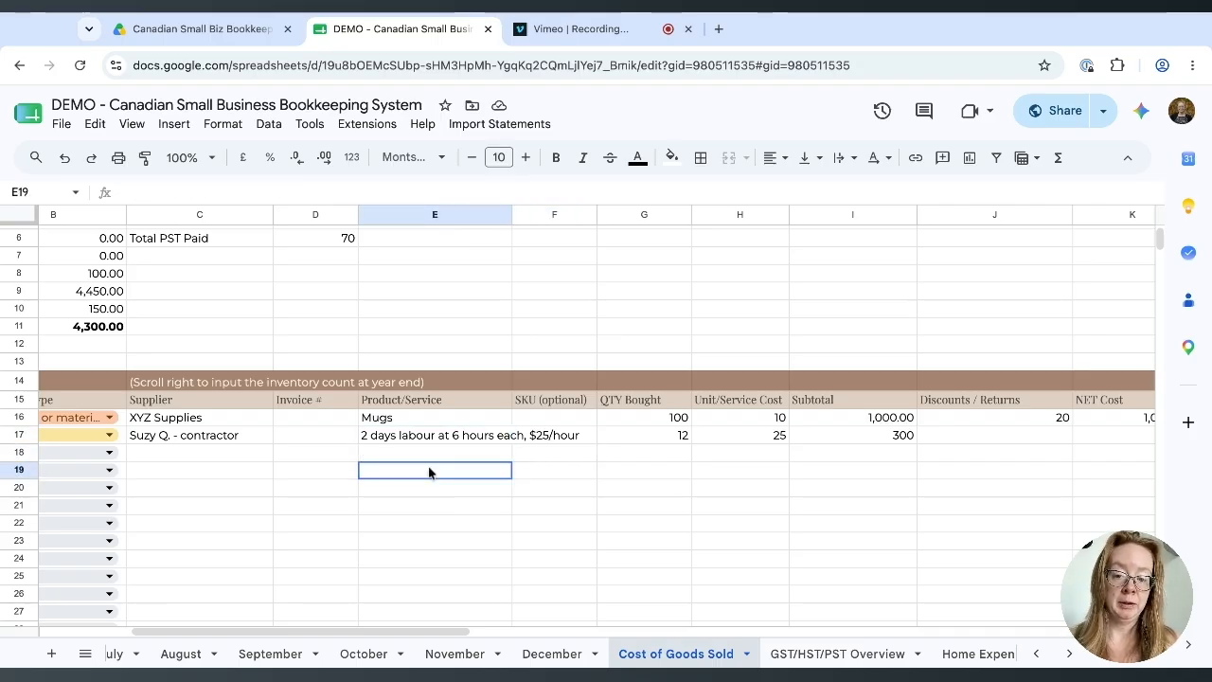
click(672, 456)
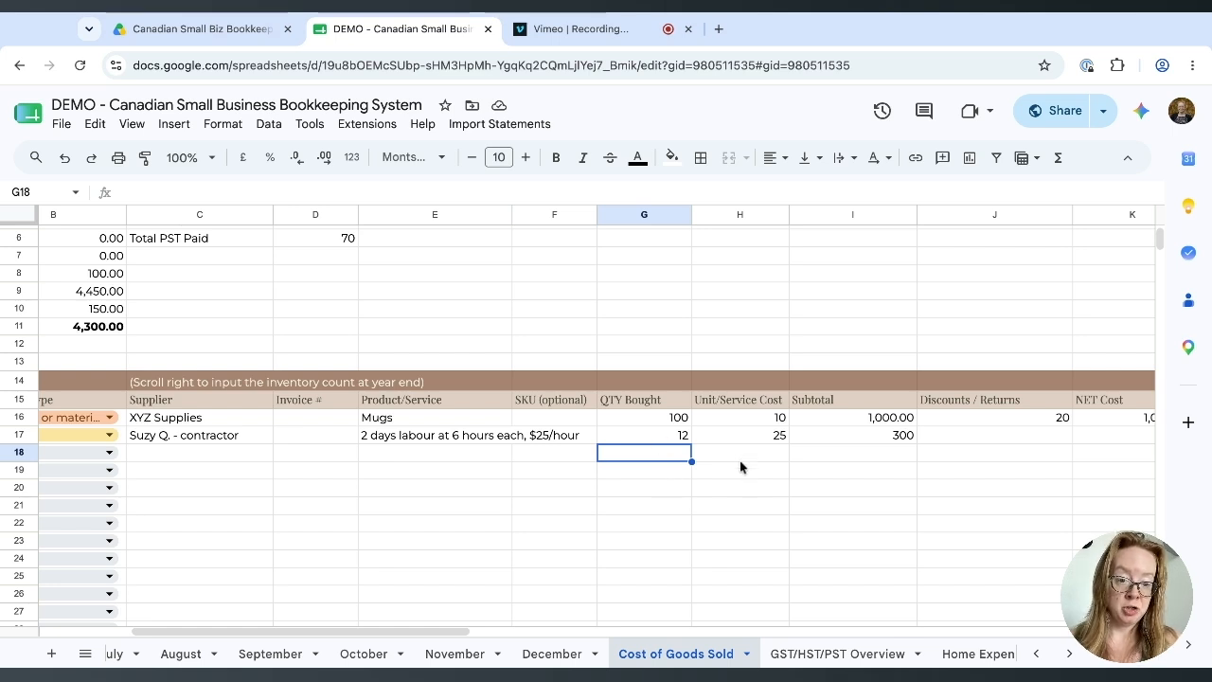
Look over the Discounts / Returns, Shipping, PST and Notes/Invoice Link columns for row 18.
scroll(739, 473, right, 3)
click(850, 460)
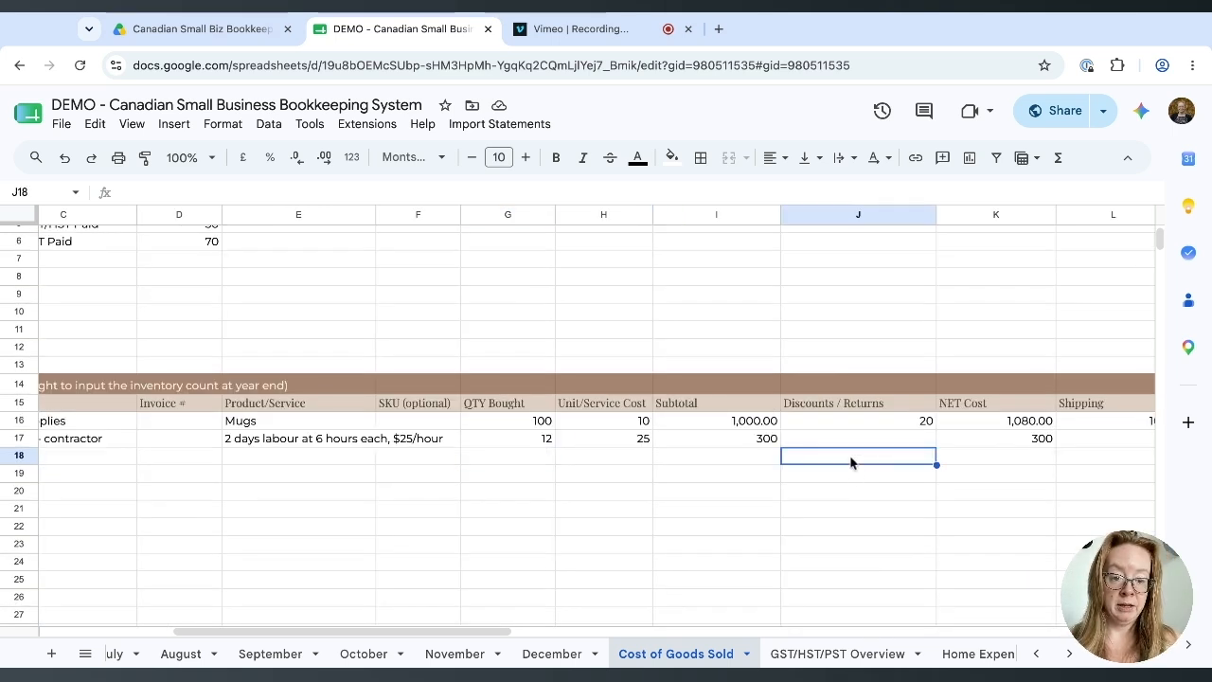
click(848, 476)
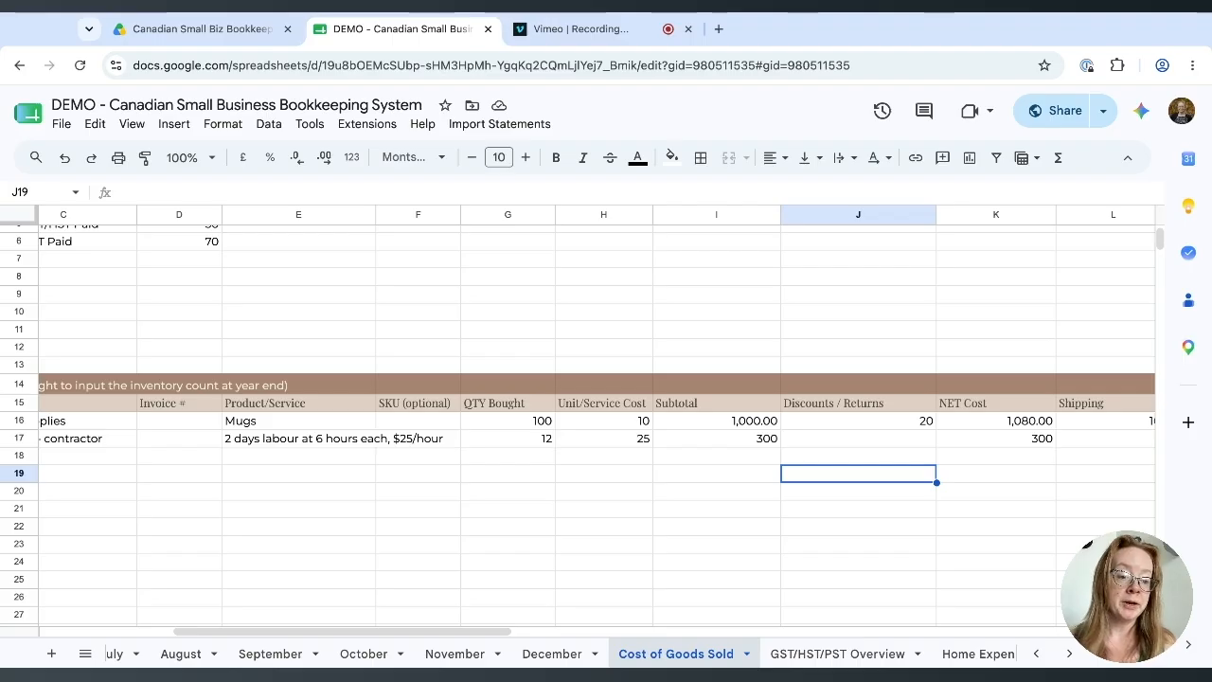
scroll(776, 465, right, 3)
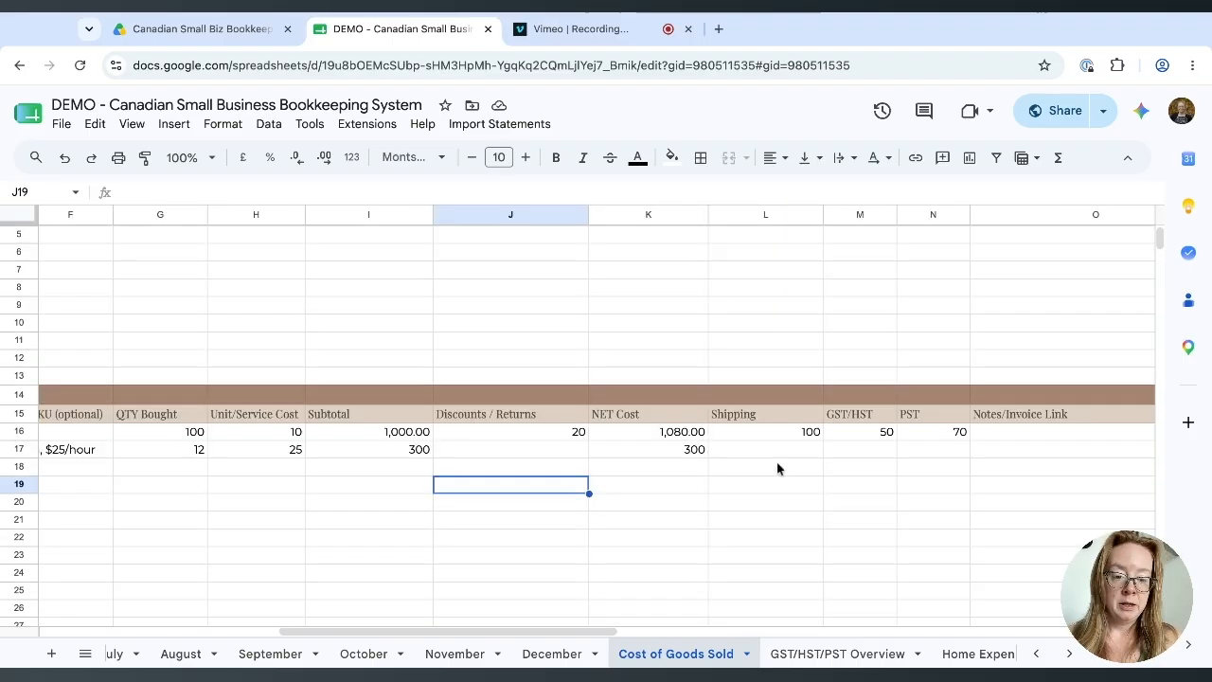
double_click(777, 467)
scroll(806, 481, right, 2)
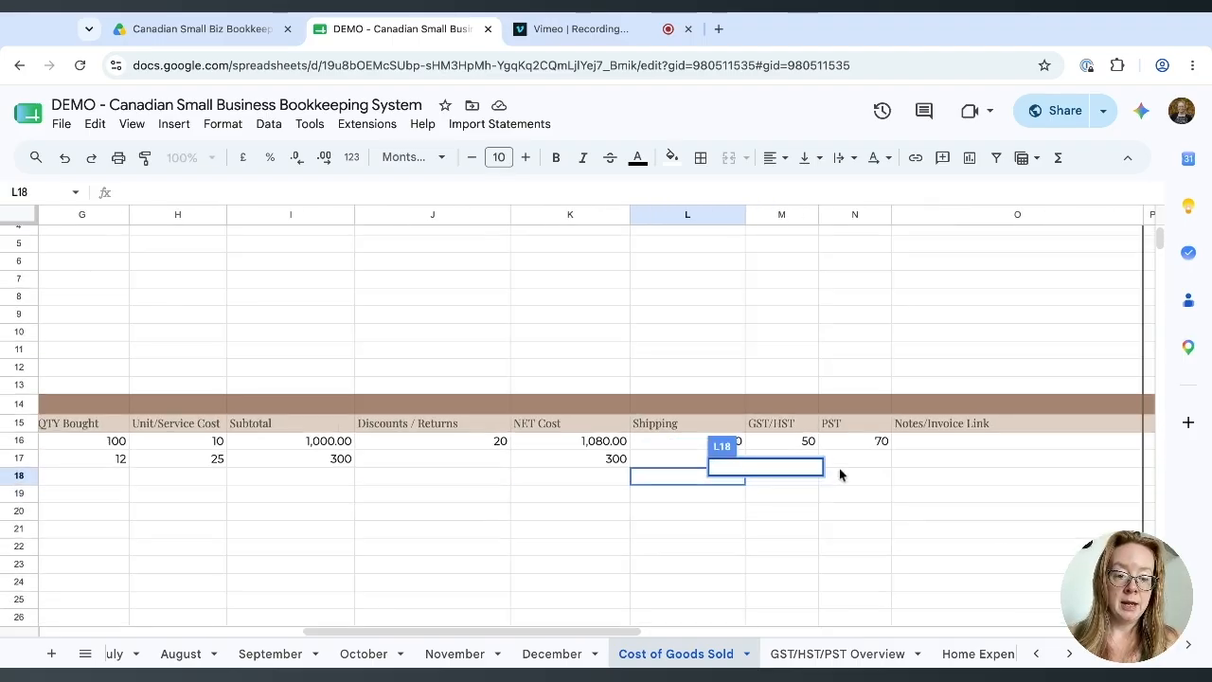
click(839, 486)
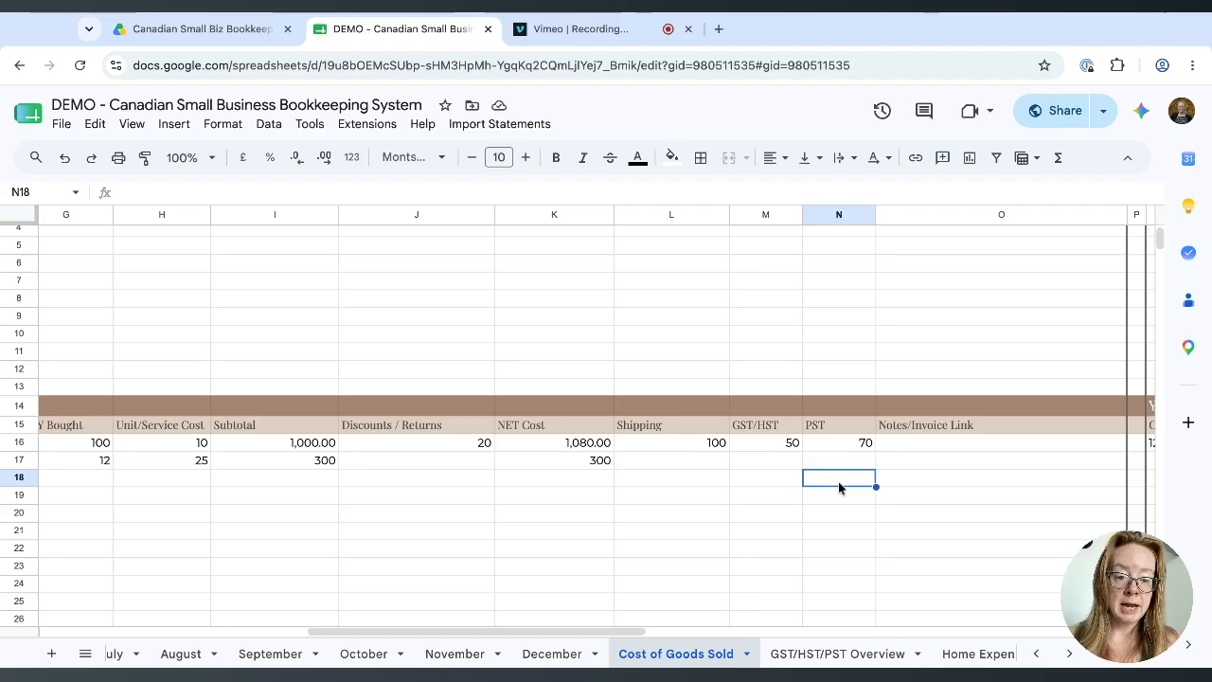
click(890, 496)
scroll(890, 496, left, 10)
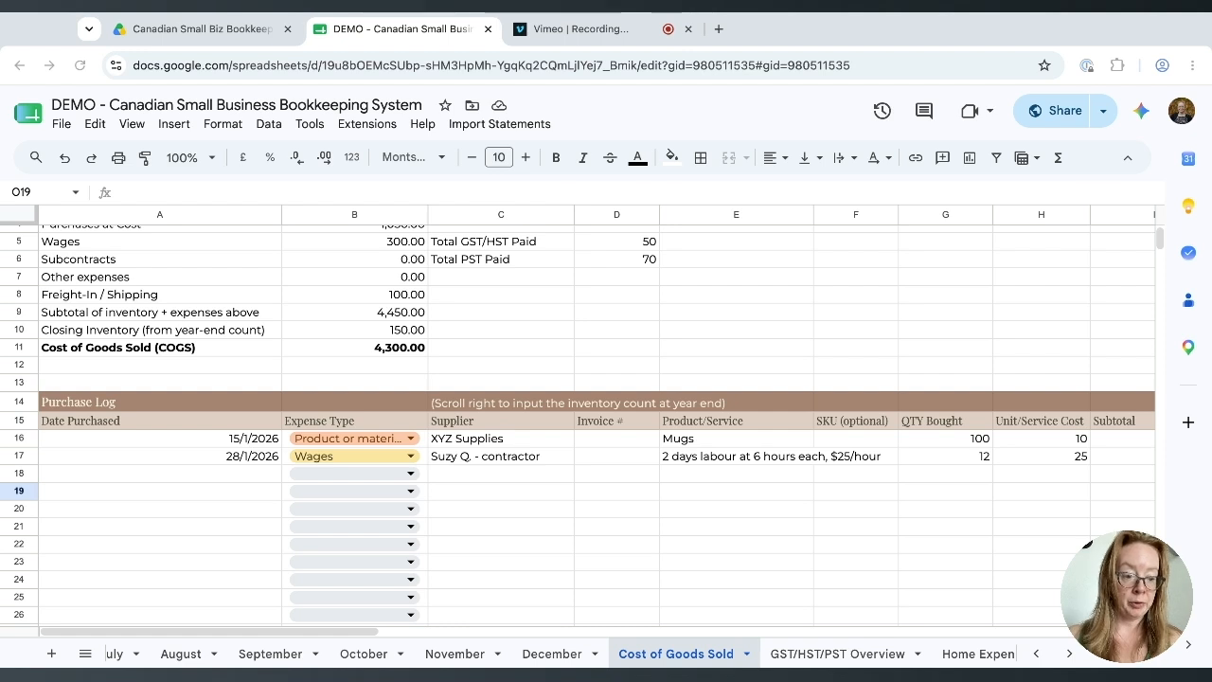
Enter date 18/2/2026 in A18 and set the expense type to Product or material.
double_click(159, 473)
text(18/2/2026)
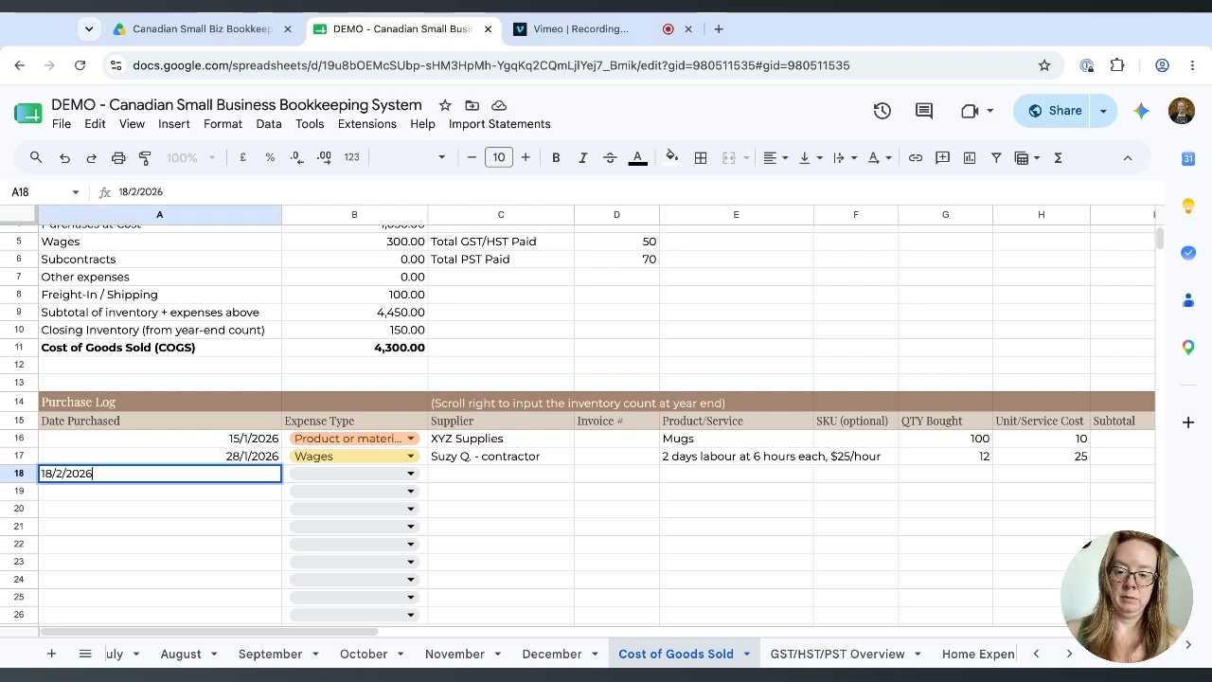
key(Tab)
click(397, 480)
click(388, 507)
Fill in supplier ABC Supplies, invoice 1235 and product Tote bags for row 18.
click(465, 478)
text(A)
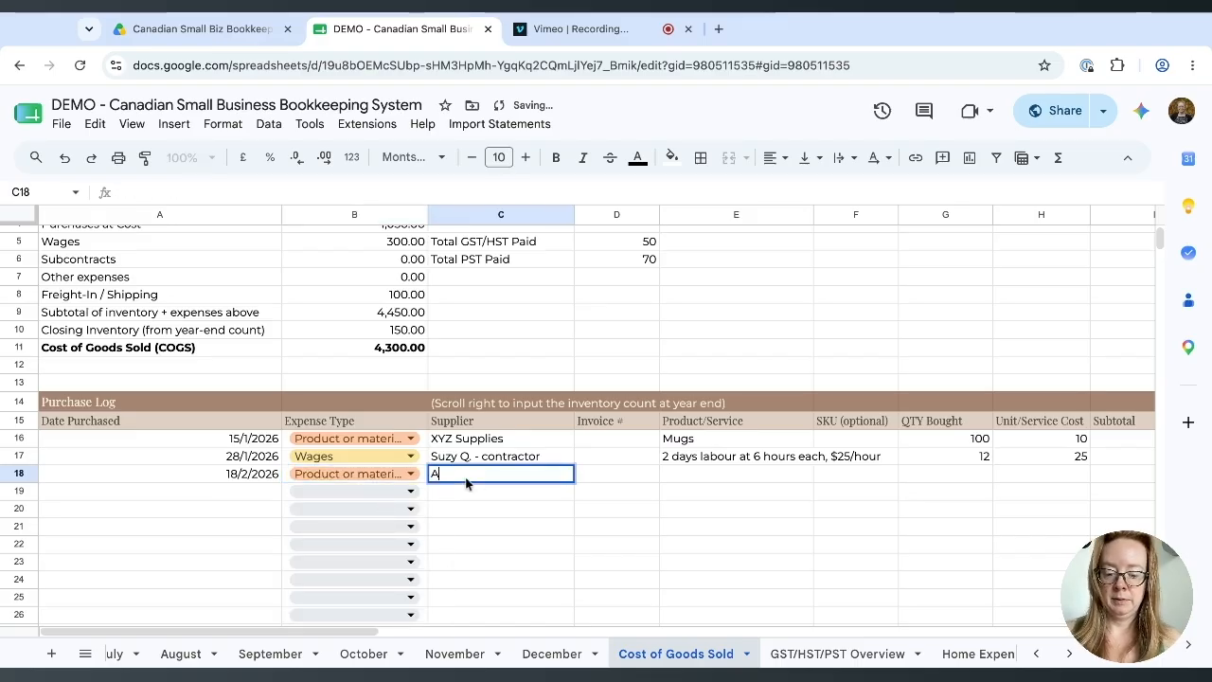
text(BC Supplies)
key(Tab)
text(1235)
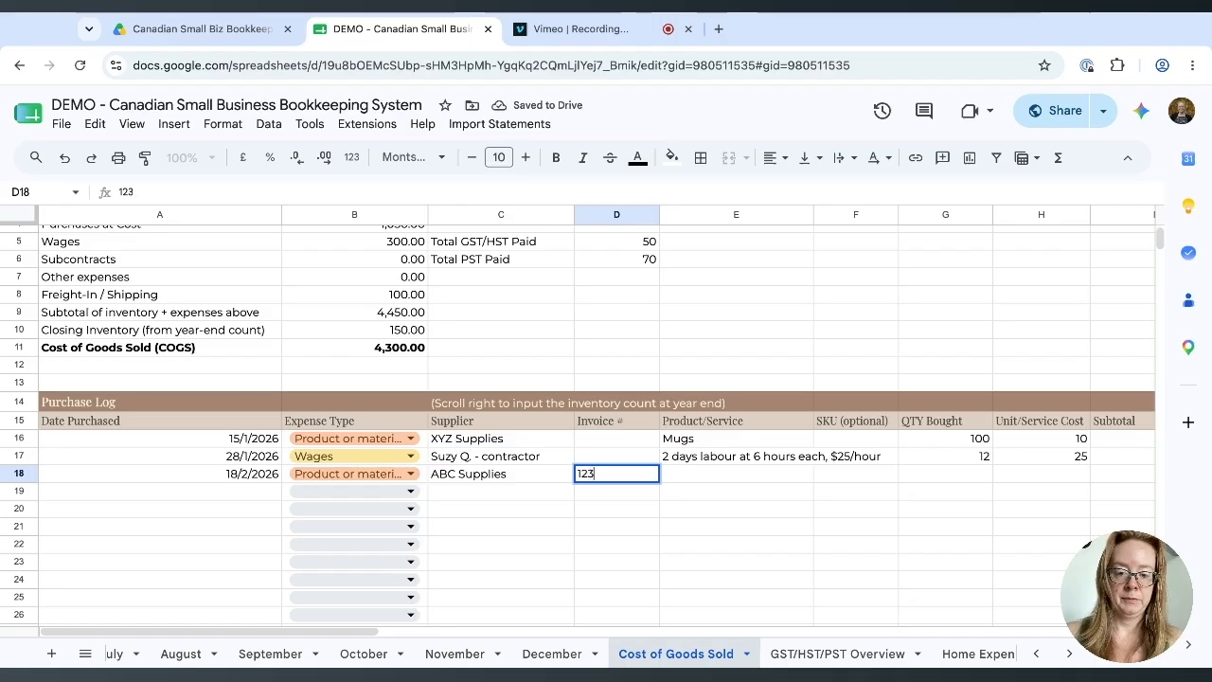
key(Tab)
text(Tote bags)
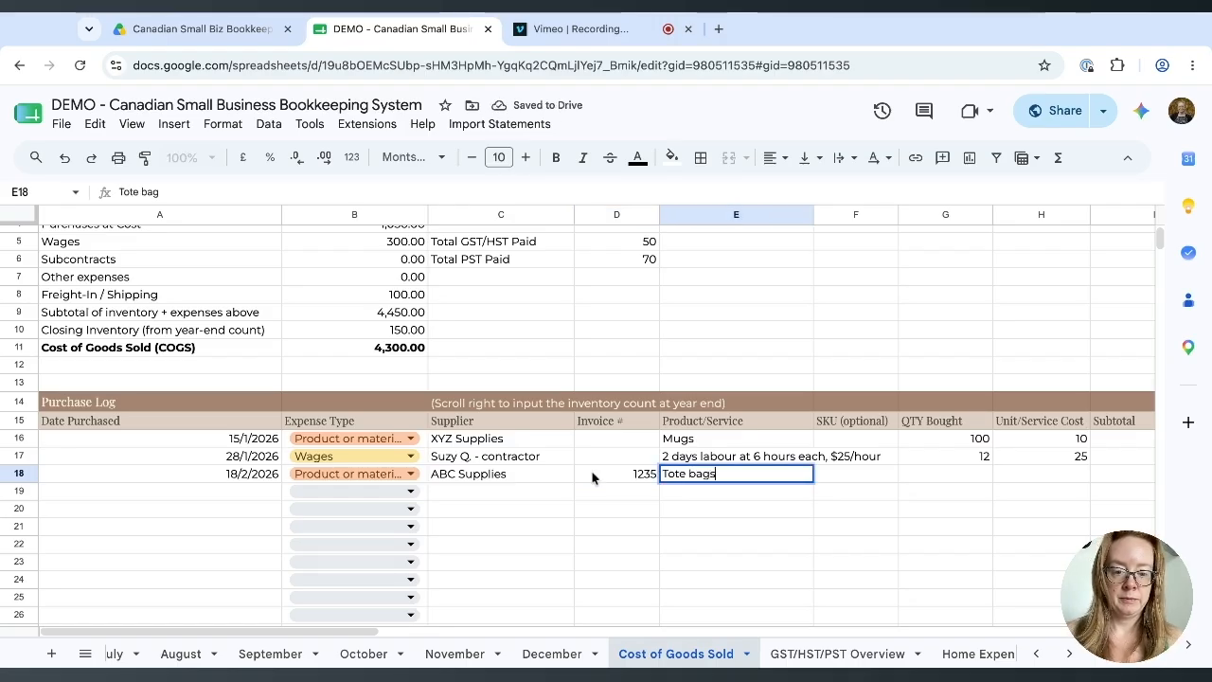
key(Tab)
Enter quantity 100, unit cost 4 and a 50 discount for the tote bags.
key(Tab)
text(100)
key(Tab)
text(4)
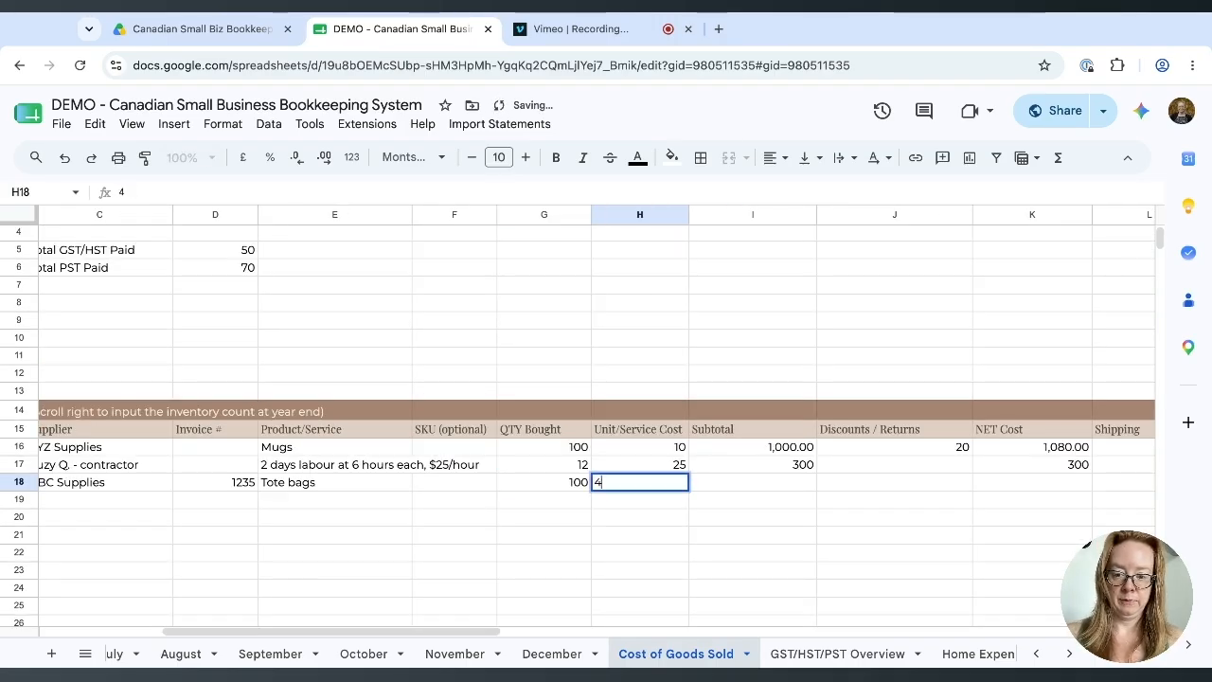
key(Tab)
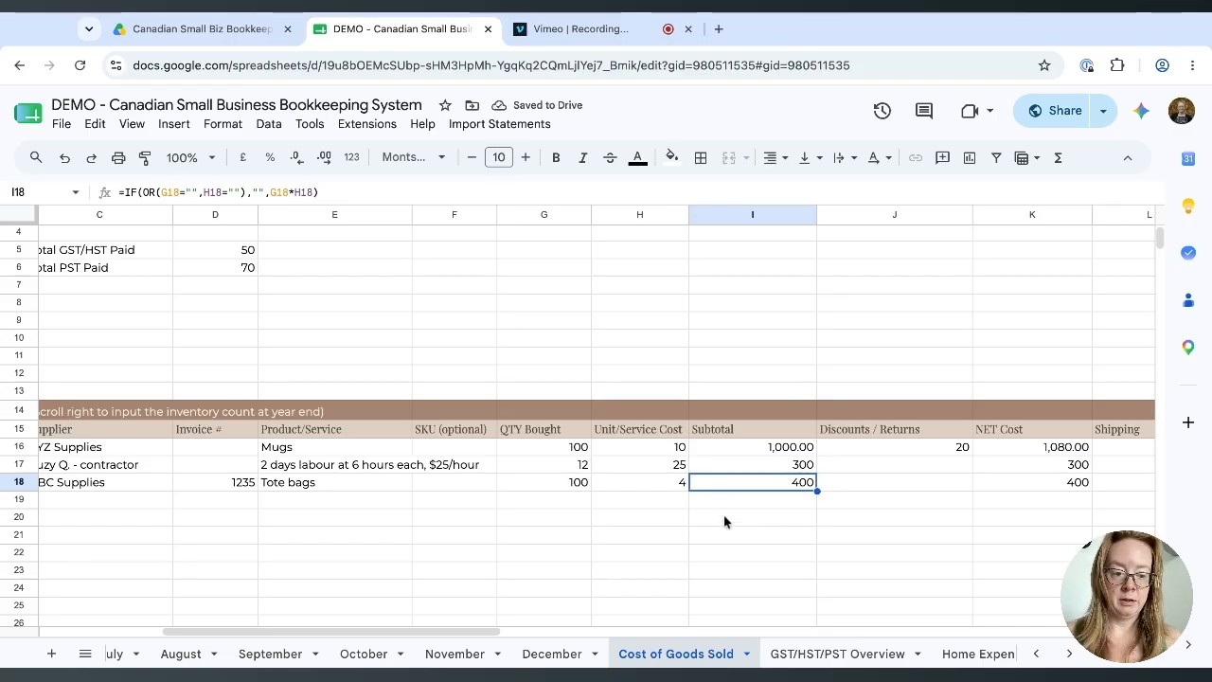
key(Tab)
text(50)
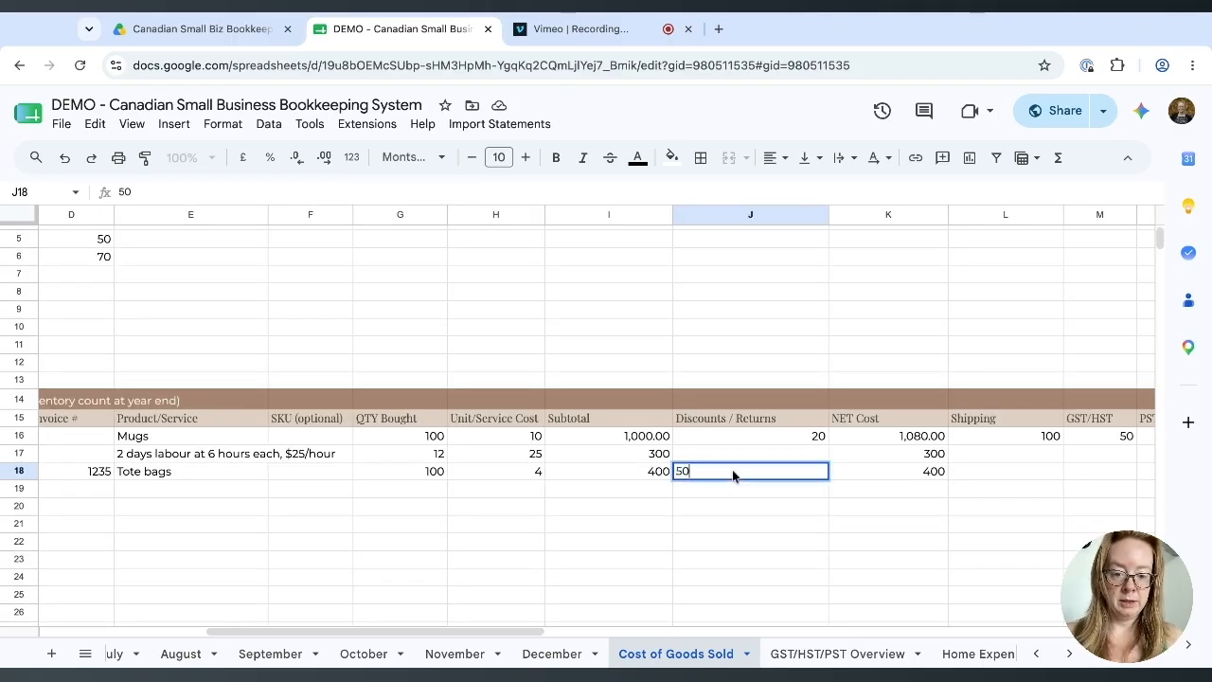
click(827, 523)
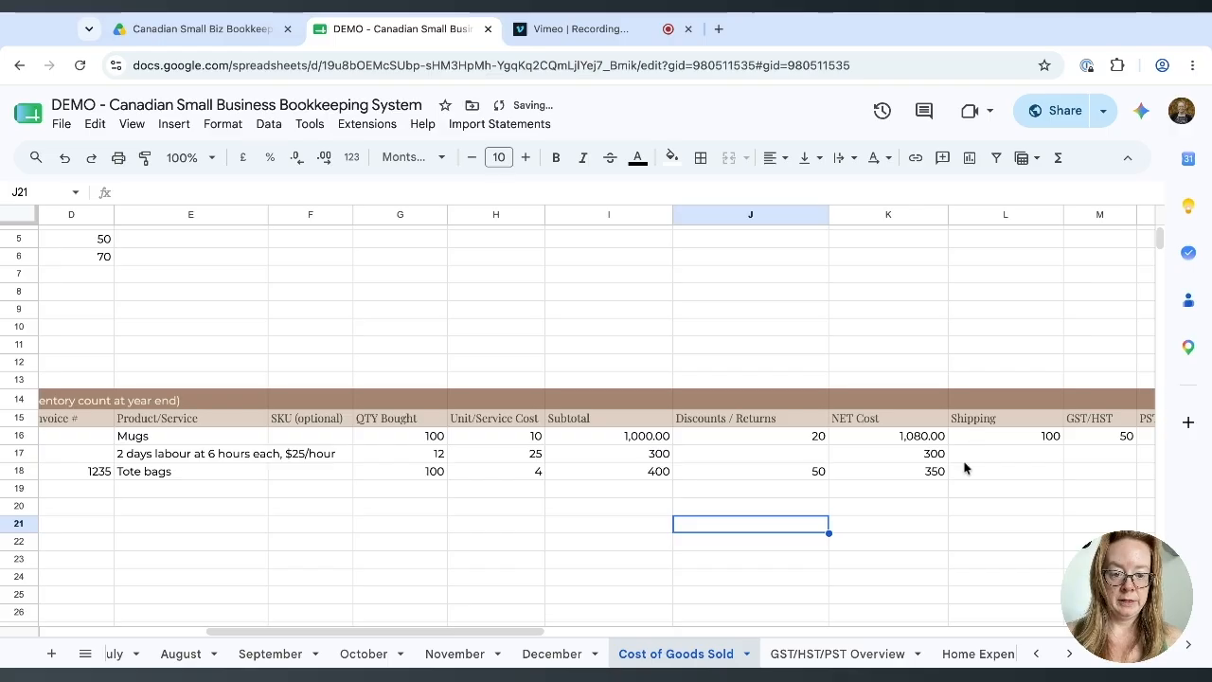
Enter tote bags shipping 25, GST/HST 20 and PST 28.
scroll(909, 480, right, 3)
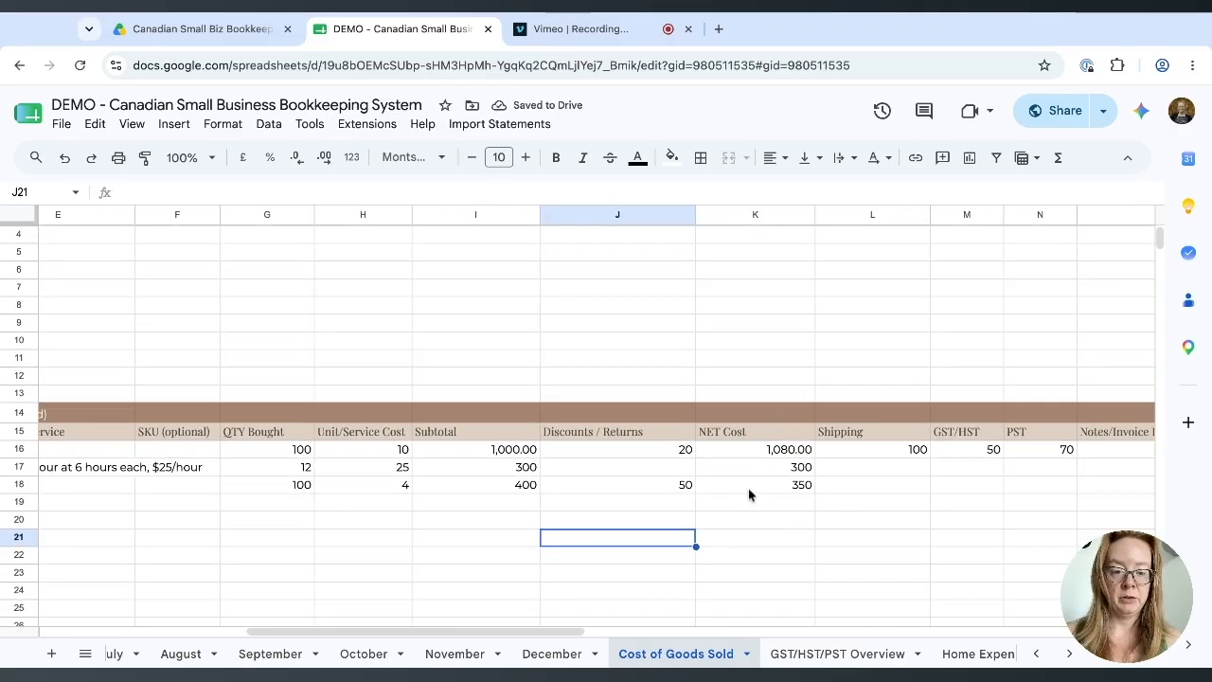
scroll(749, 496, right, 2)
click(822, 492)
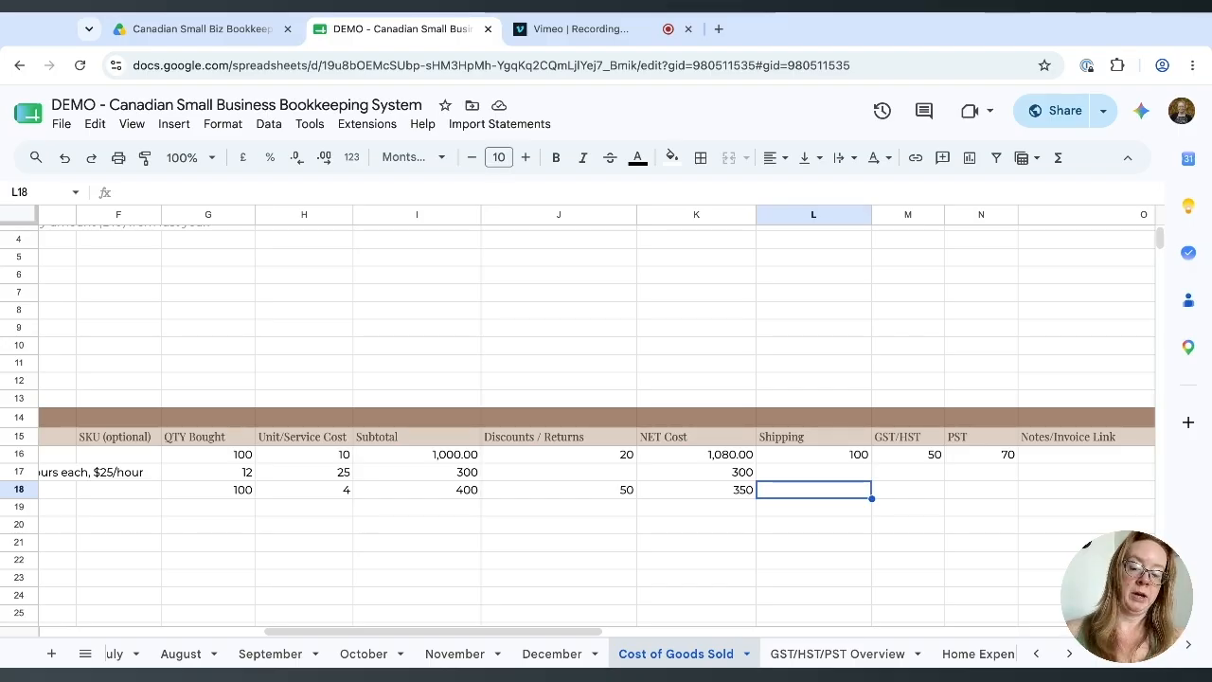
text(25)
key(Return)
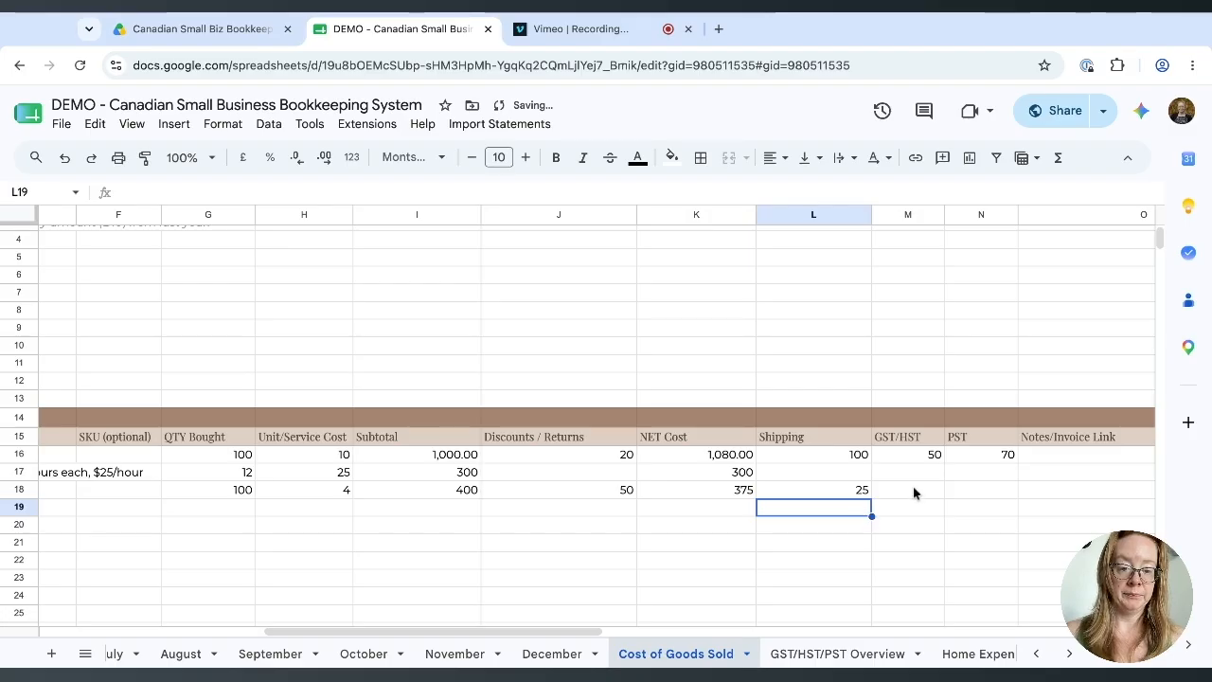
click(892, 493)
scroll(893, 501, right, 1)
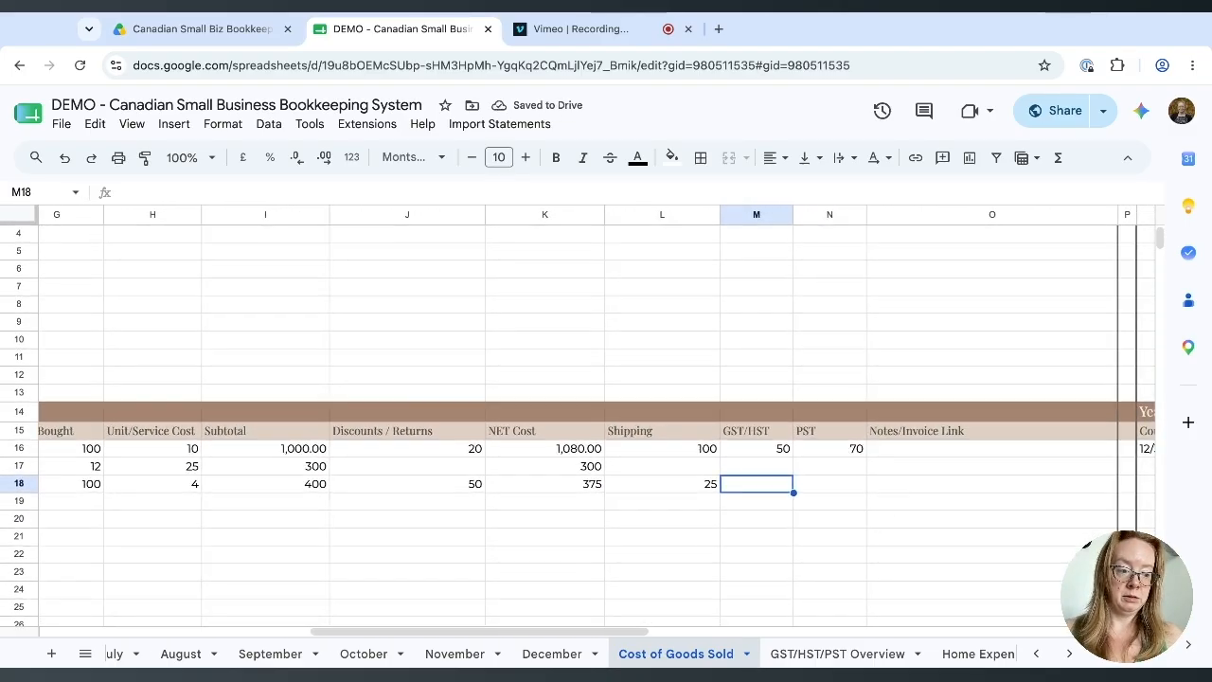
text(20)
key(Tab)
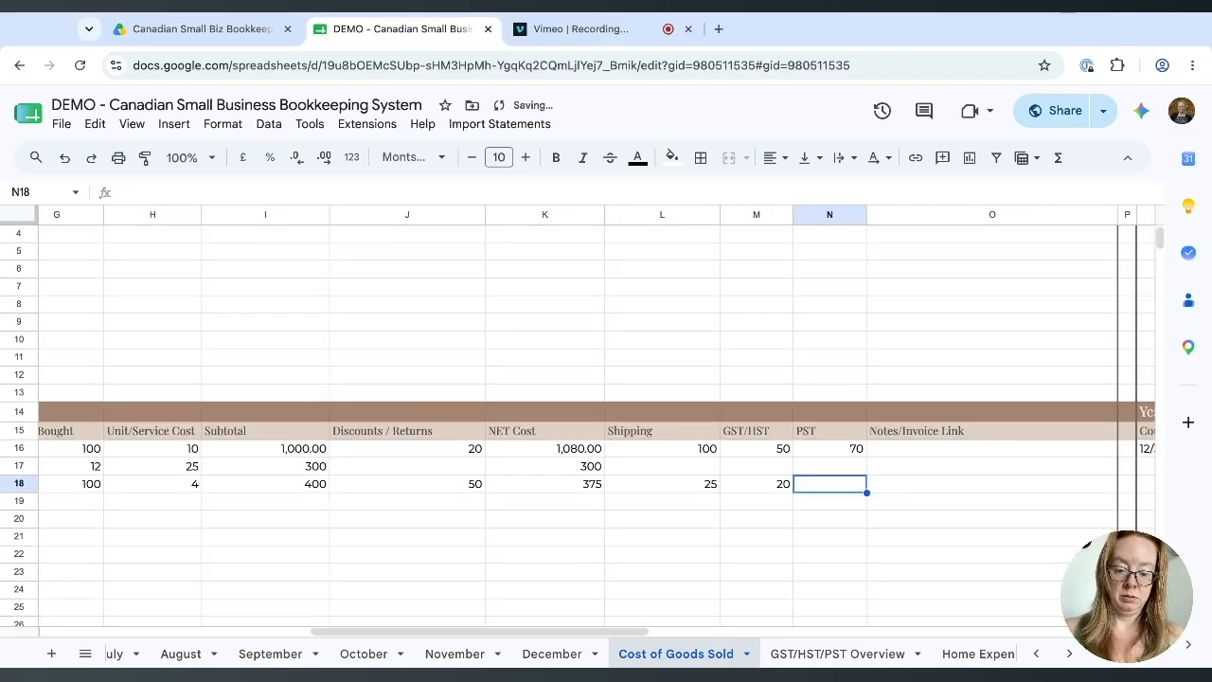
text(28)
key(Tab)
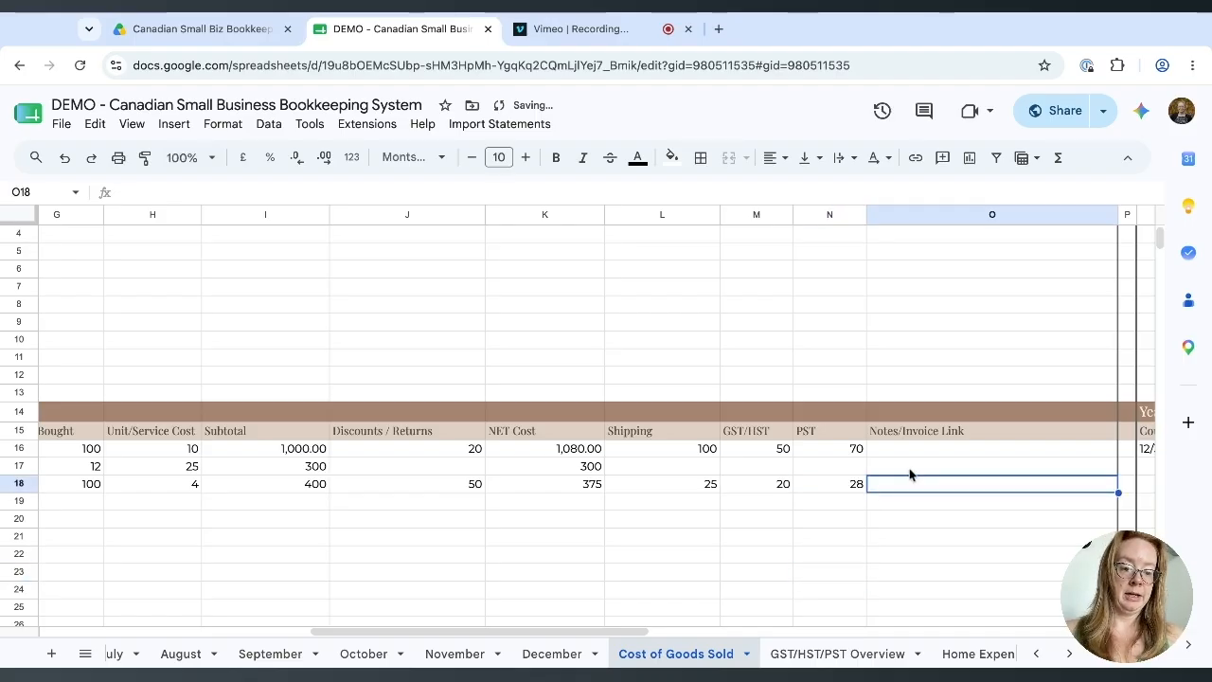
key(Left)
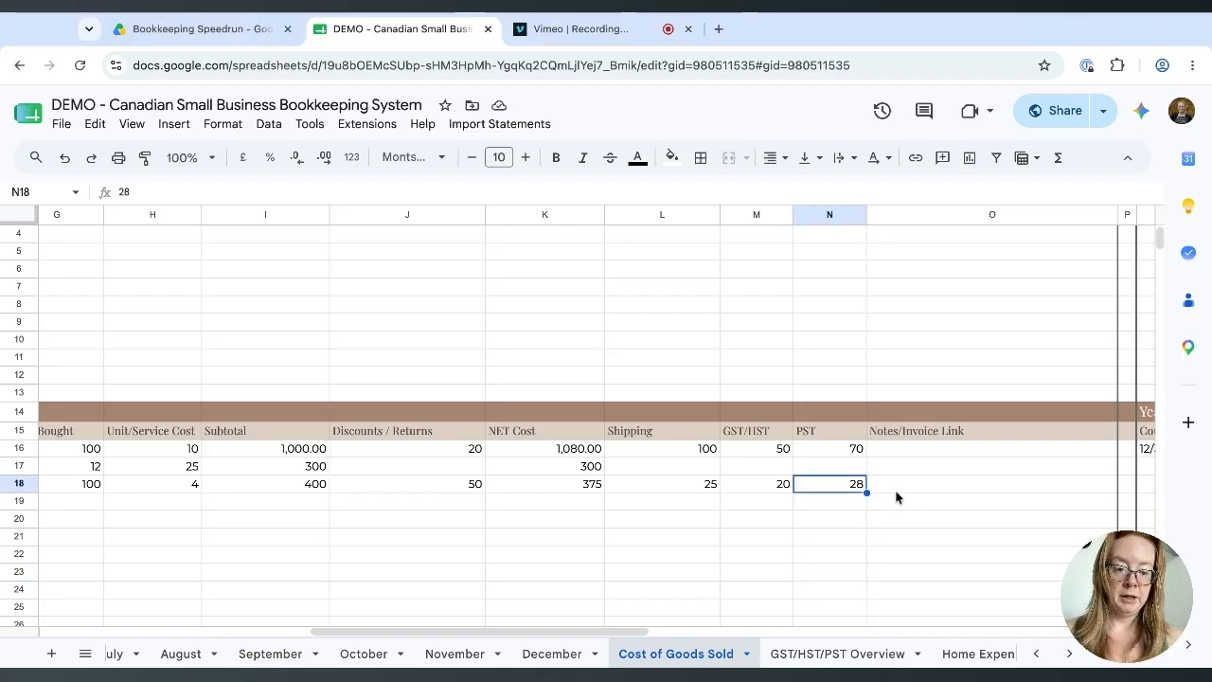
Paste the Drive invoice link into the tote bags Notes/Invoice Link cell.
click(895, 488)
key(ctrl+v)
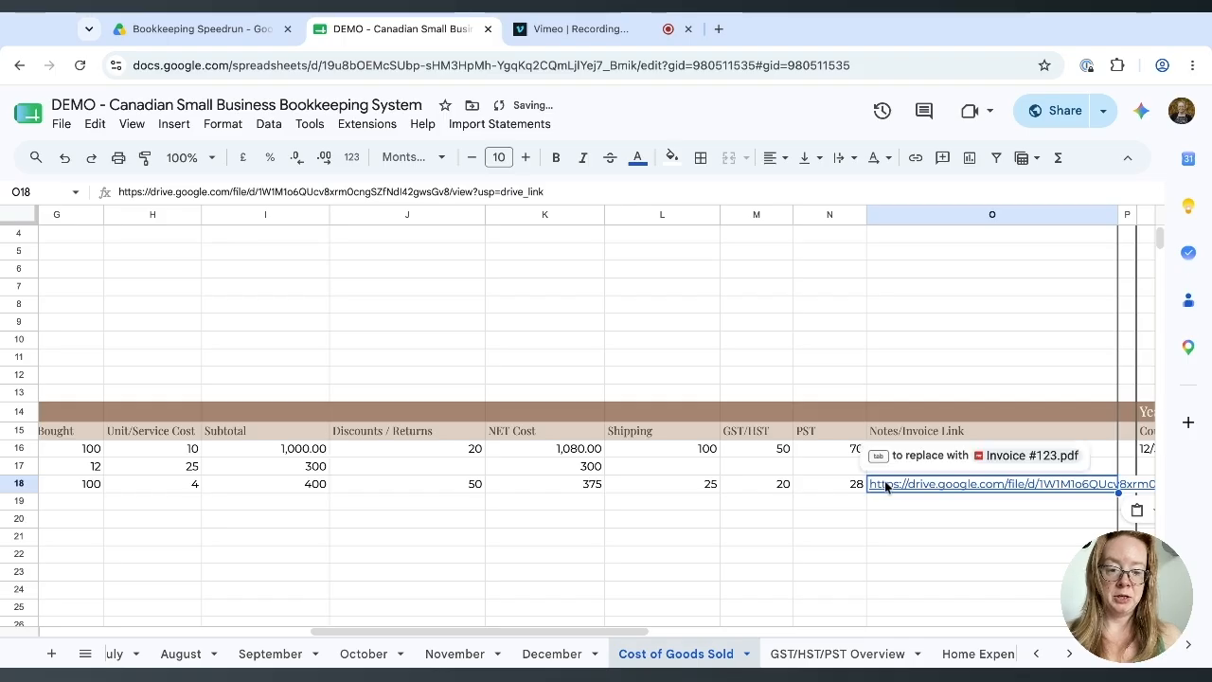
click(872, 537)
scroll(866, 535, left, 10)
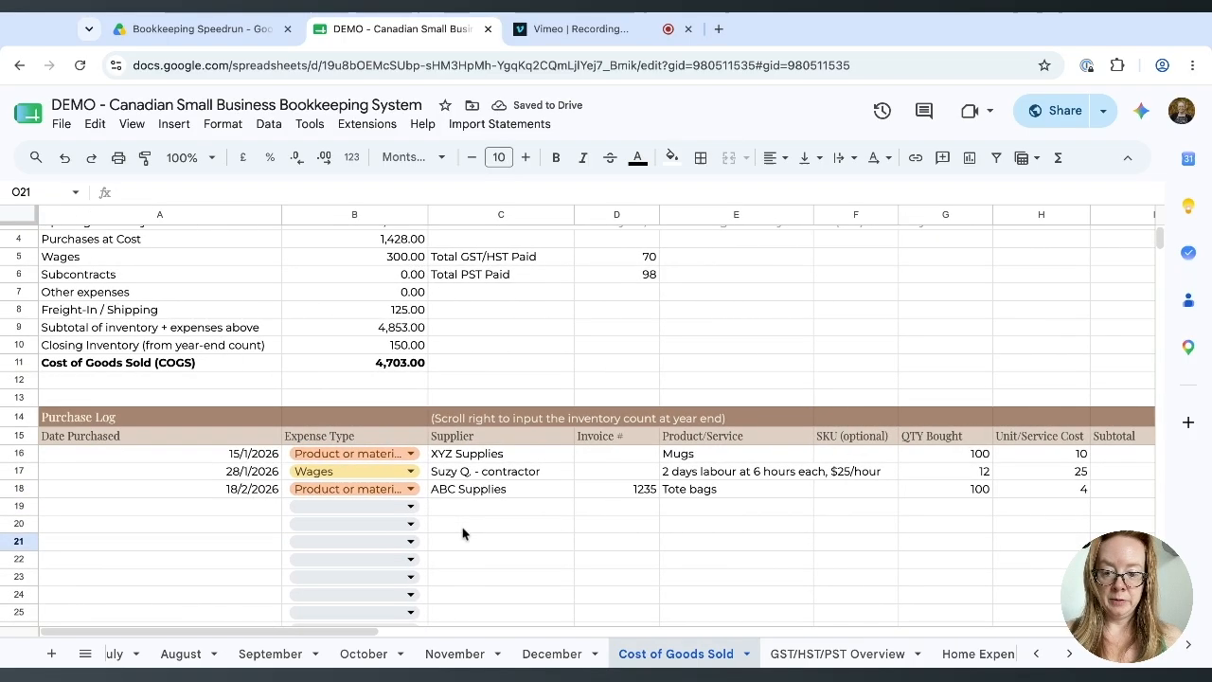
Start row 19 with date 18/2/2026, Product or material, ABC Supplies and invoice 1235.
click(271, 506)
text(18/2/2)
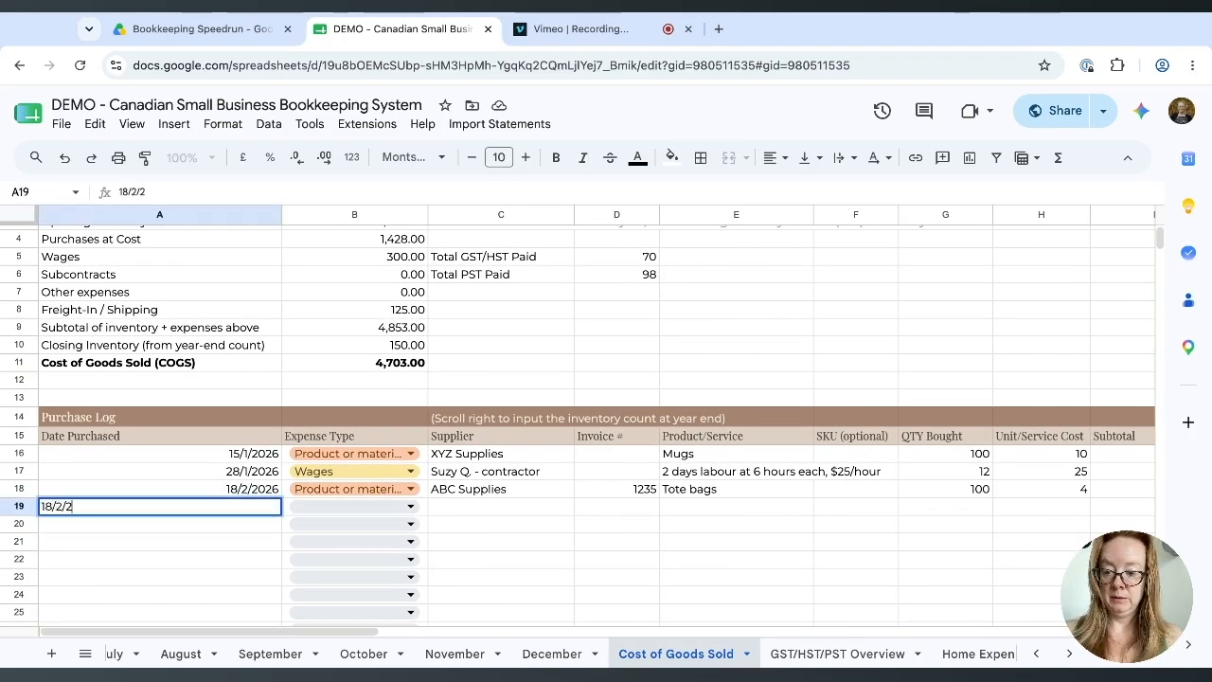
text(026)
key(Tab)
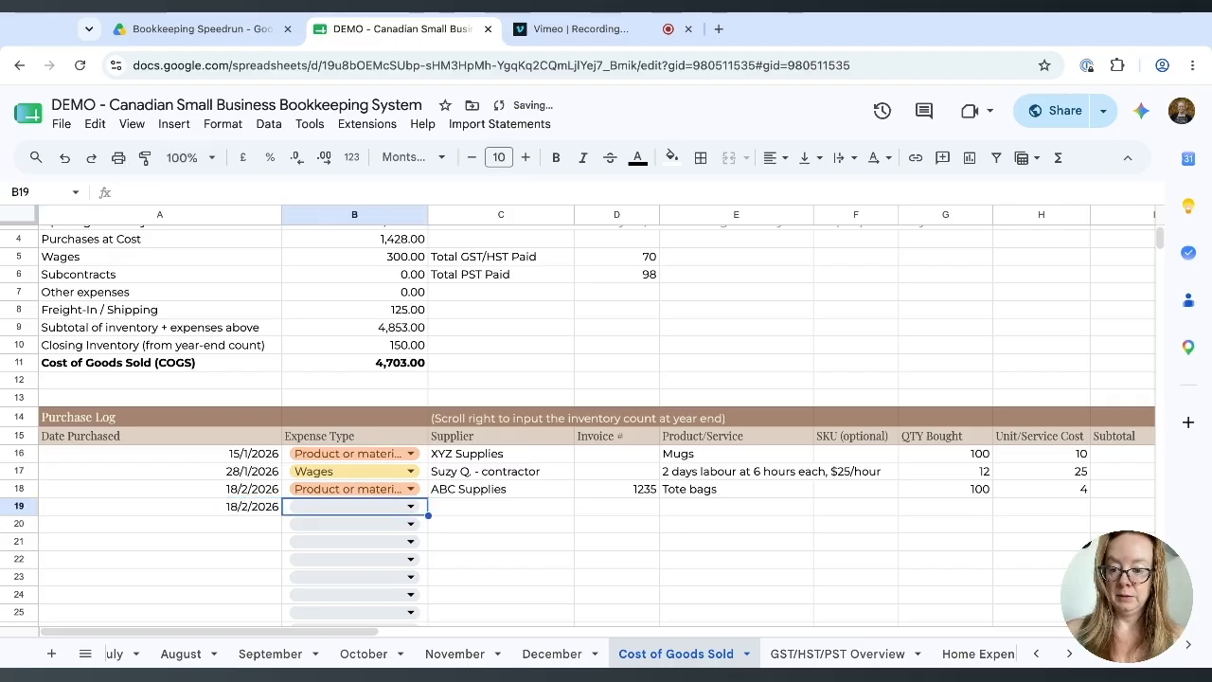
click(407, 509)
click(365, 532)
click(453, 509)
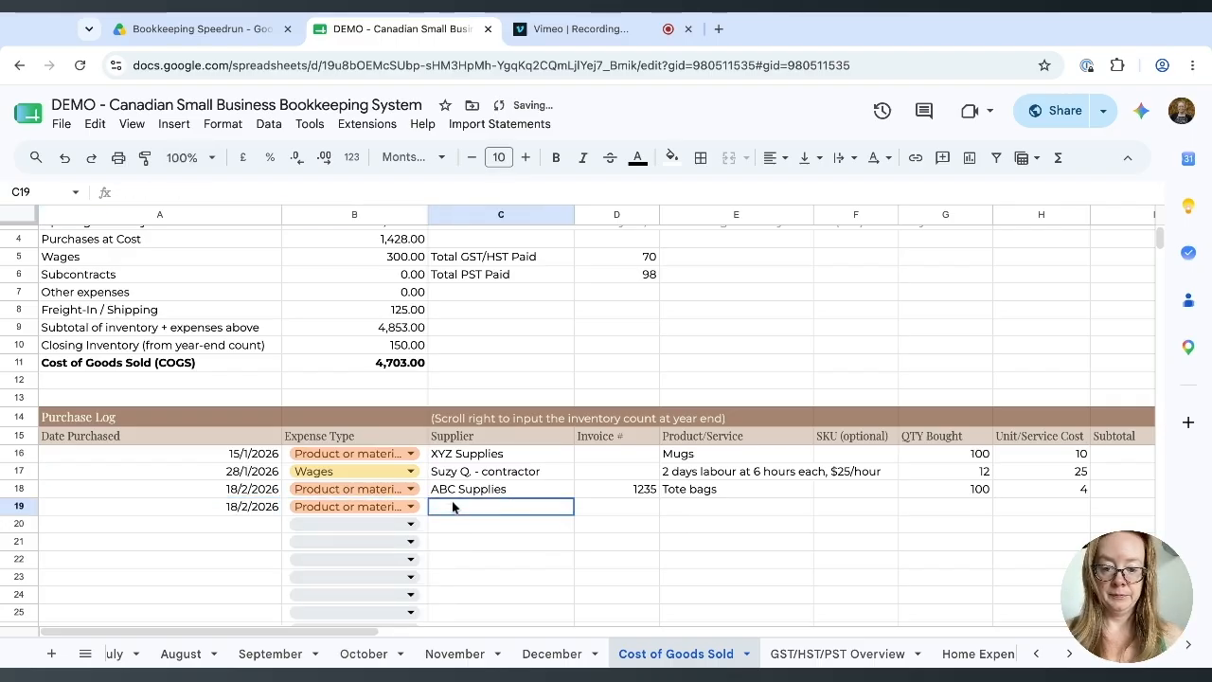
text(ABC Supplies)
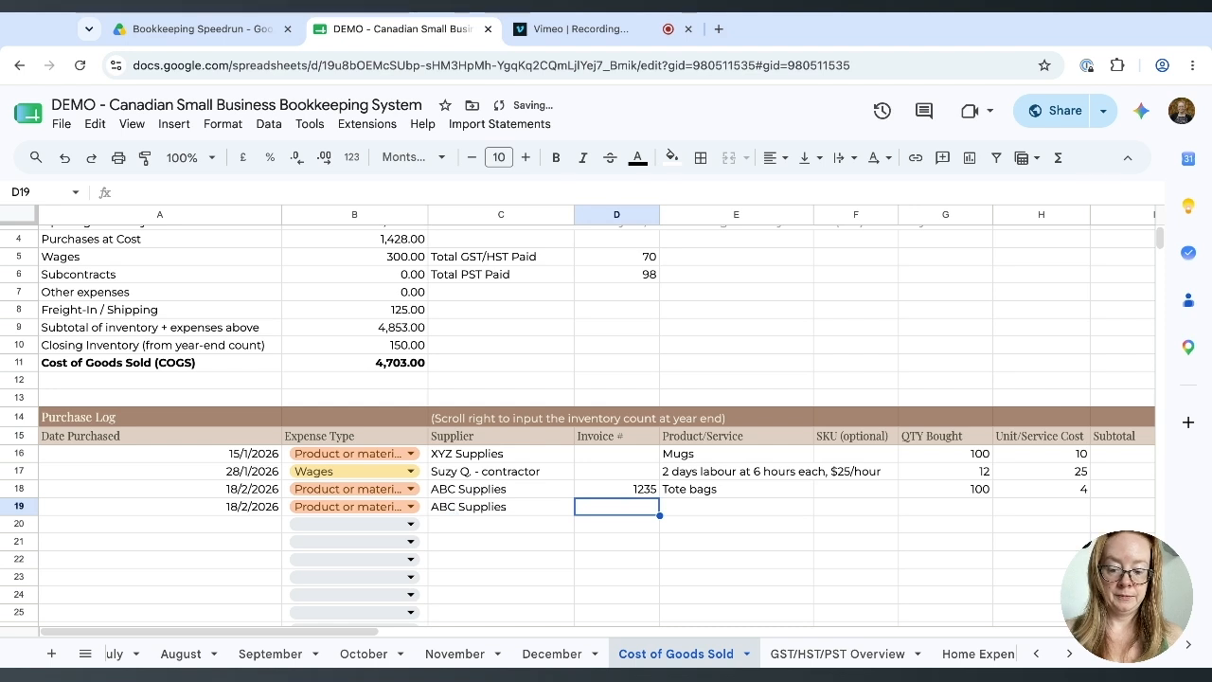
text(1235)
key(Tab)
Enter product T-Shirt S, quantity 10 and unit cost 8.
text(T-Shirt S)
key(Tab)
key(Tab)
text(10)
key(Tab)
text(8)
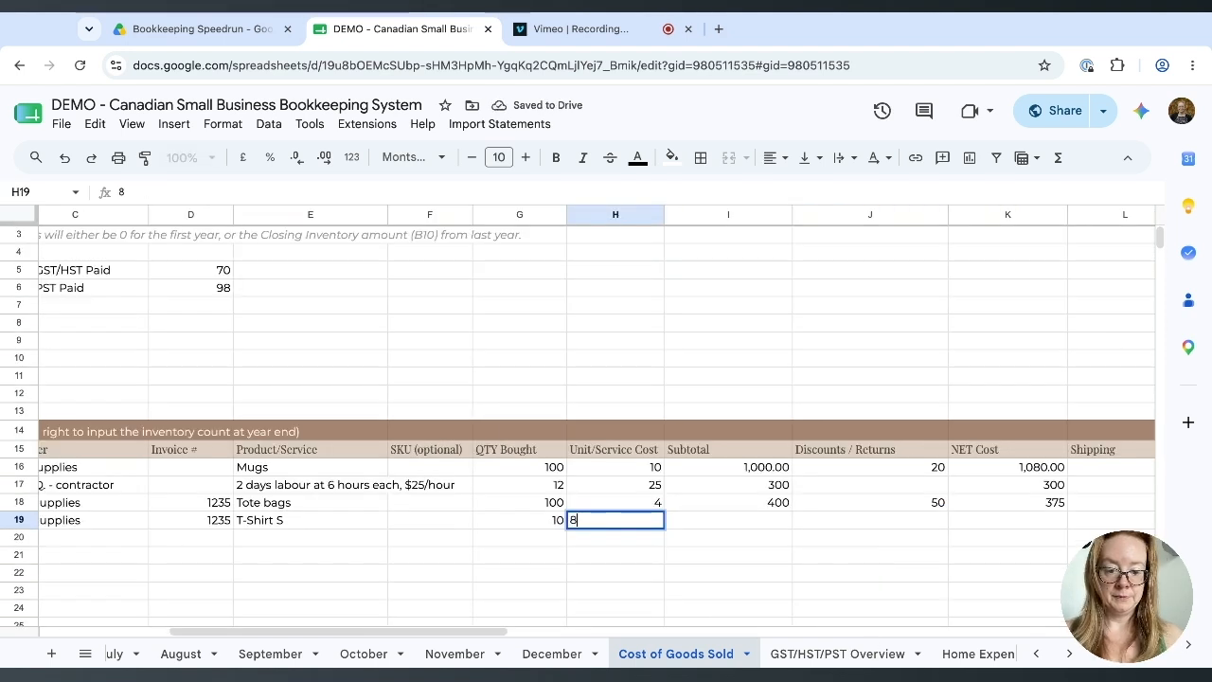
key(Tab)
key(Tab)
key(Tab)
key(Tab)
Enter T-Shirt S shipping 25, GST/HST 4 and PST 5.6.
text(25)
key(Tab)
text(4)
key(Return)
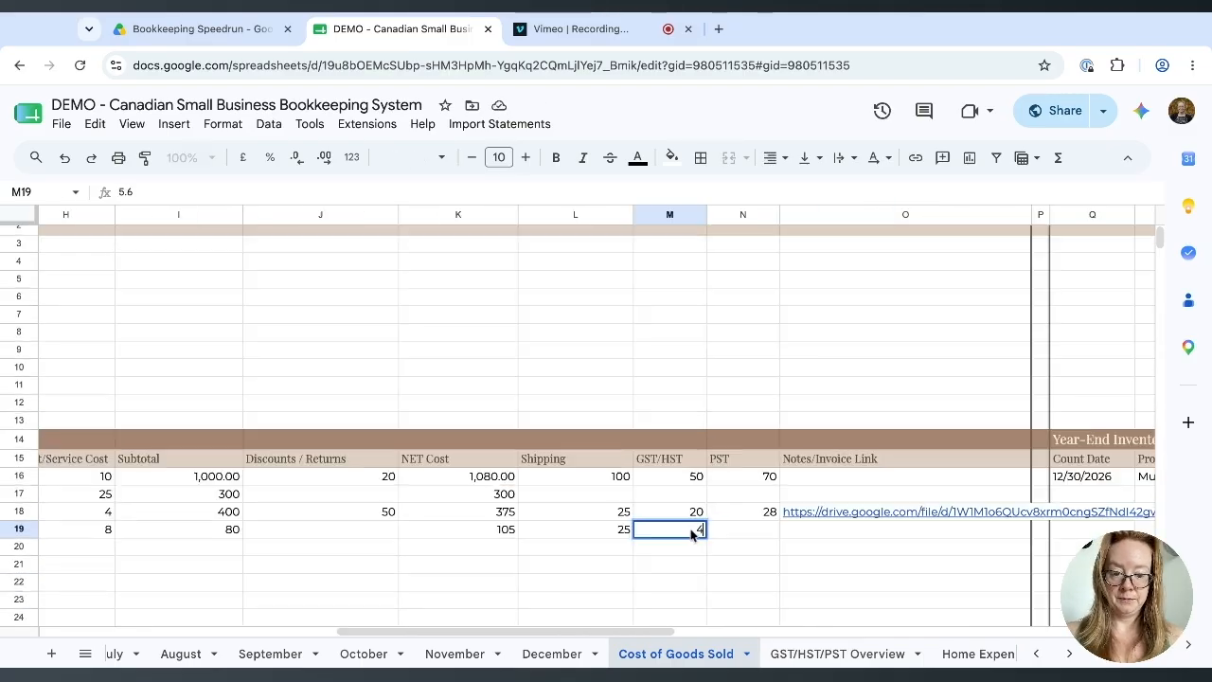
click(765, 532)
text(5.6)
key(Return)
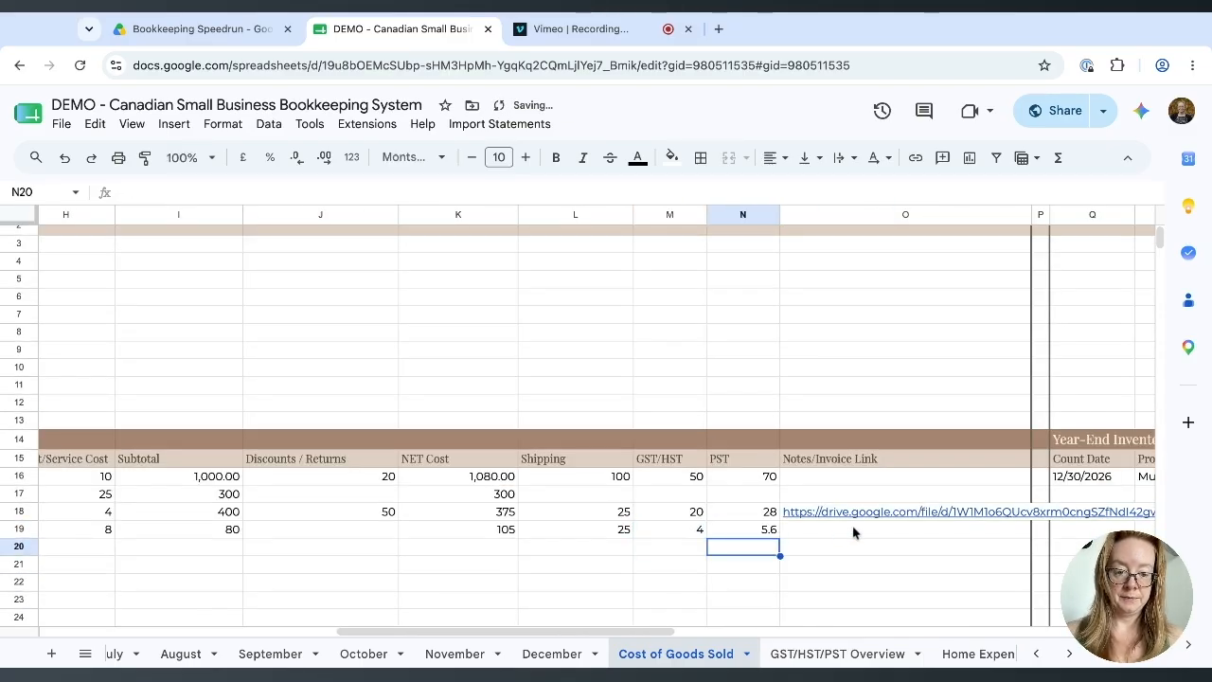
Paste the Drive invoice link for T-Shirt S and begin the next row's date.
click(841, 536)
key(ctrl+v)
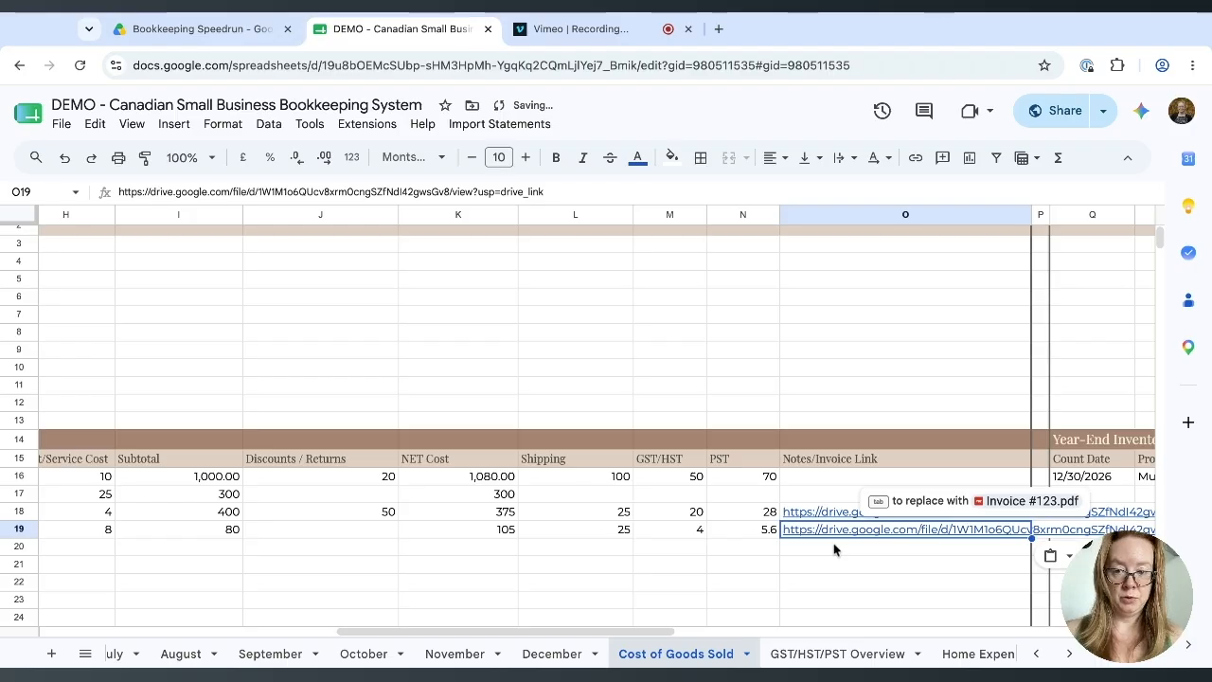
key(Return)
text(18/2/2026)
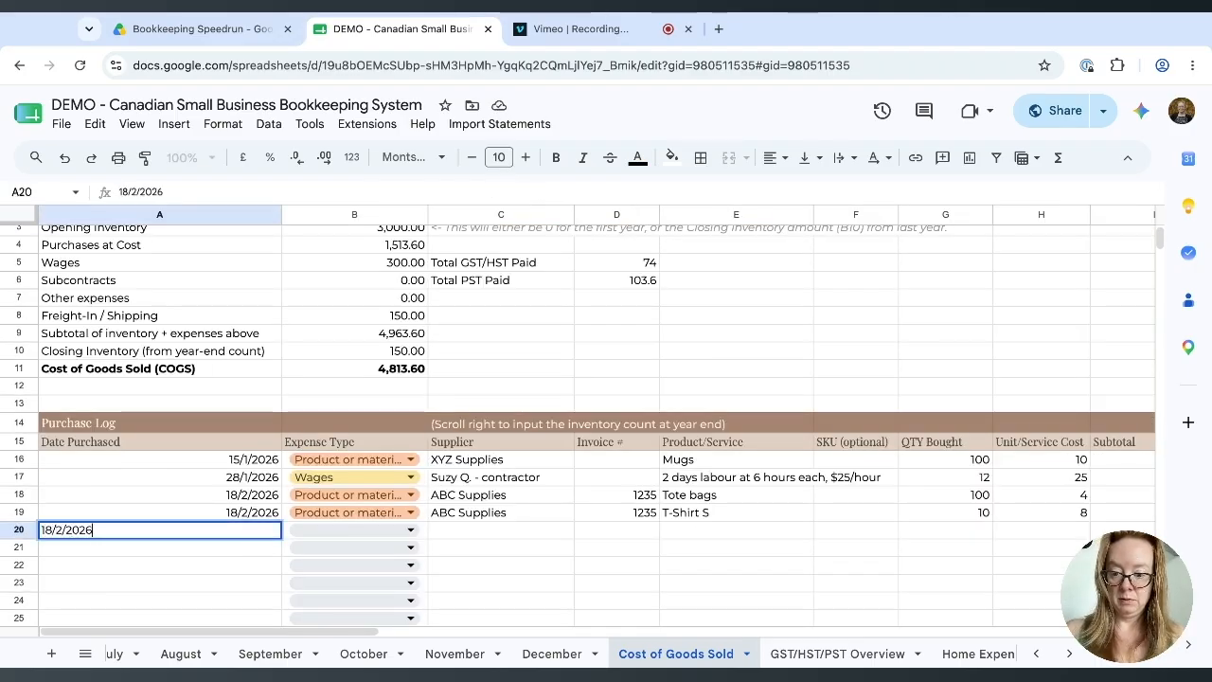
Complete row 20's date 18/2/2026, Product or material, ABC Supplies and invoice 1235.
key(Tab)
click(409, 529)
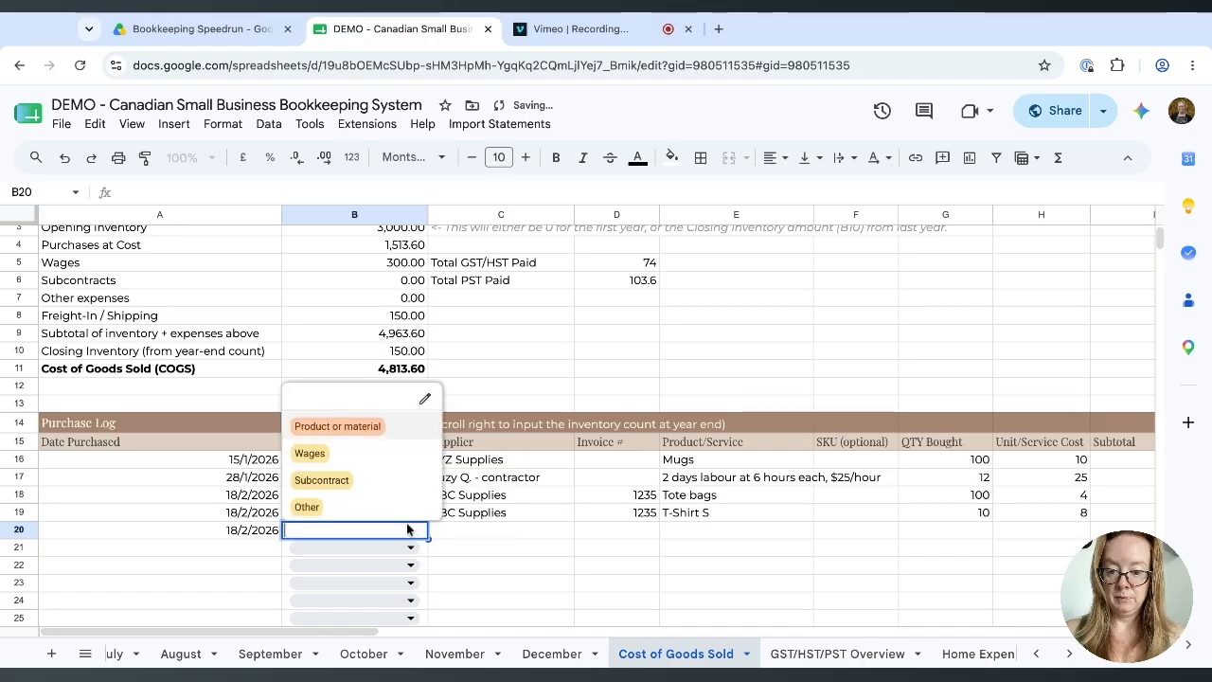
click(356, 436)
click(478, 532)
text(ABC Supplies)
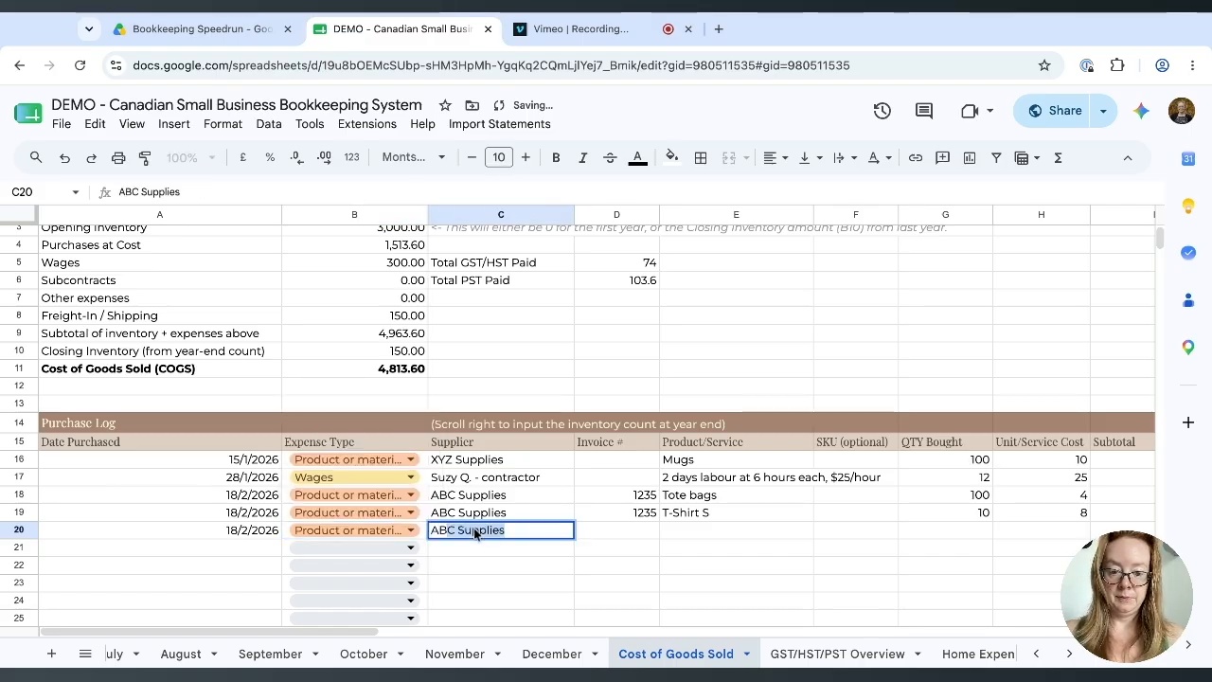
key(Tab)
text(1235)
key(Tab)
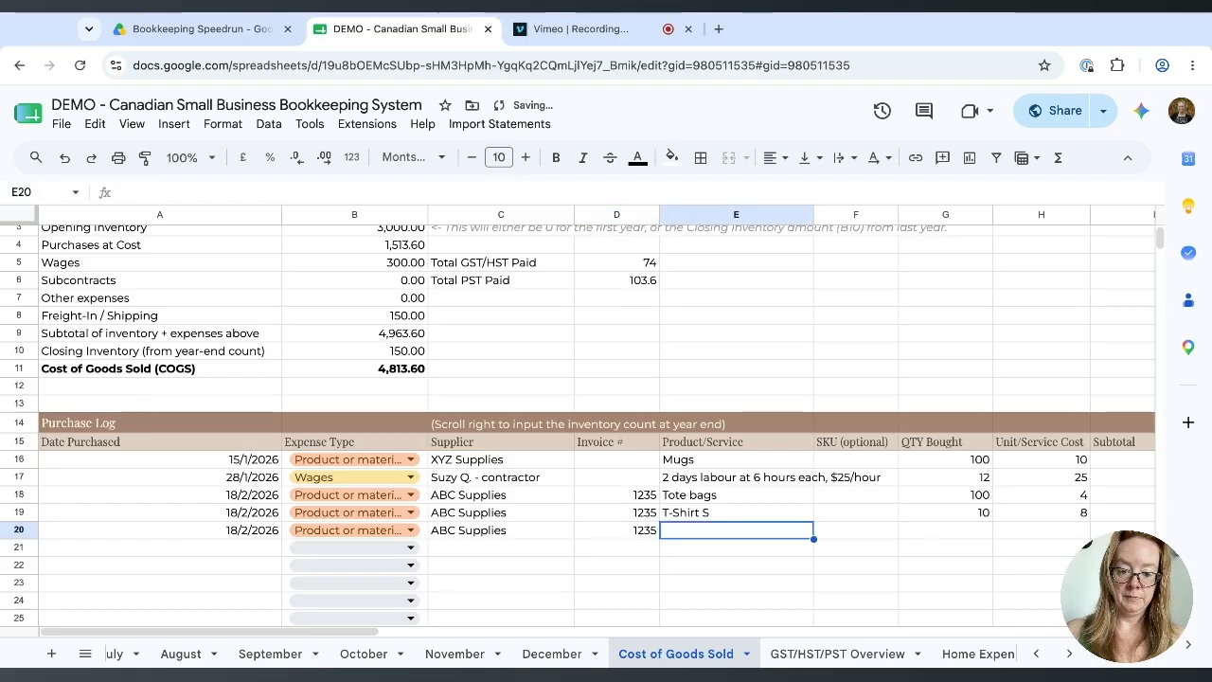
Enter T-Shirt M, quantity 10 at 9, shipping 25, GST/HST 4.5 and PST 6.3.
text(T-Shirt M)
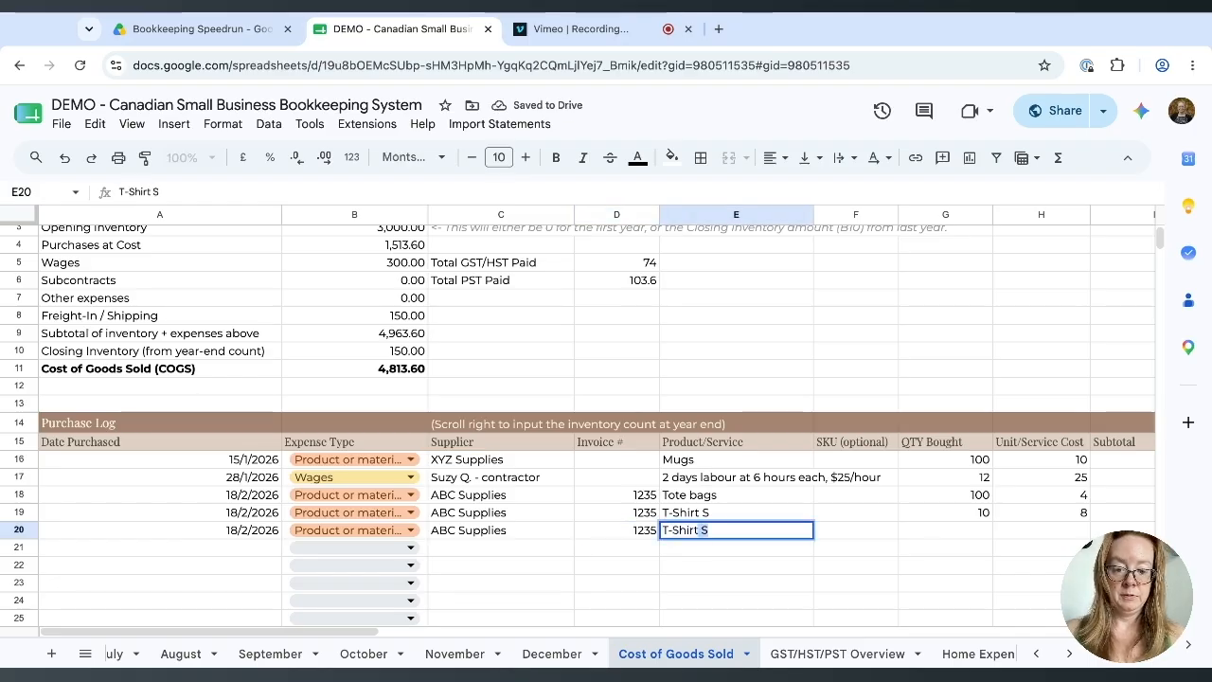
key(Tab)
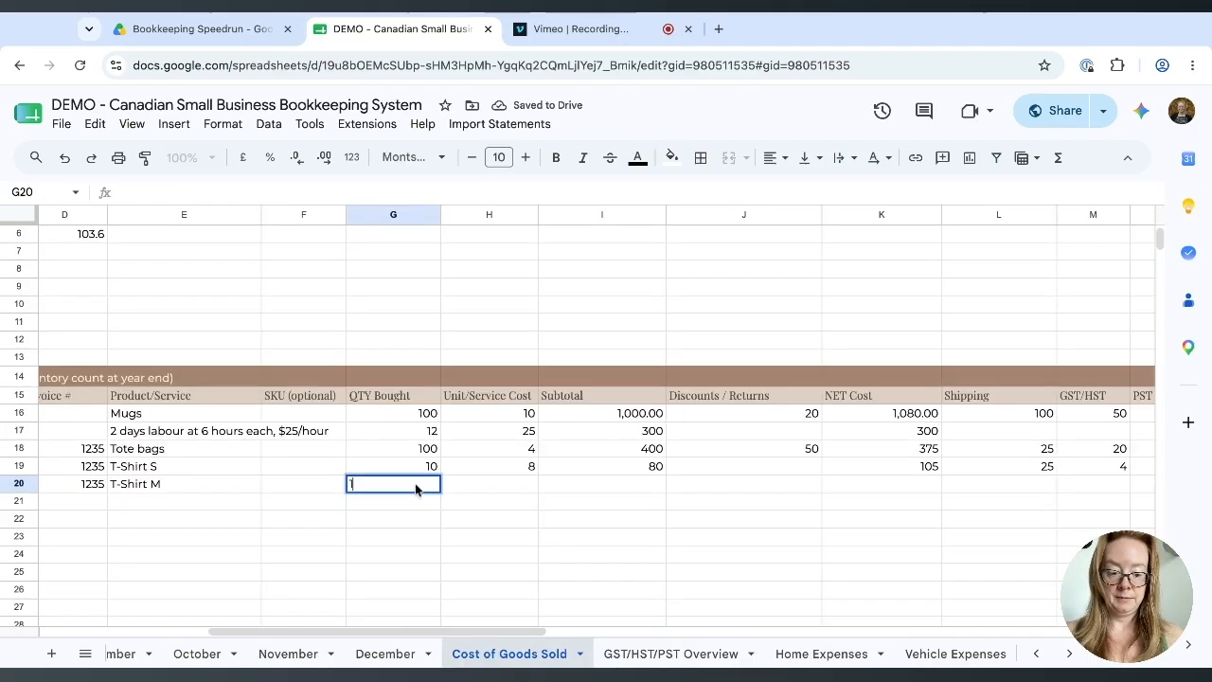
text(0)
key(Tab)
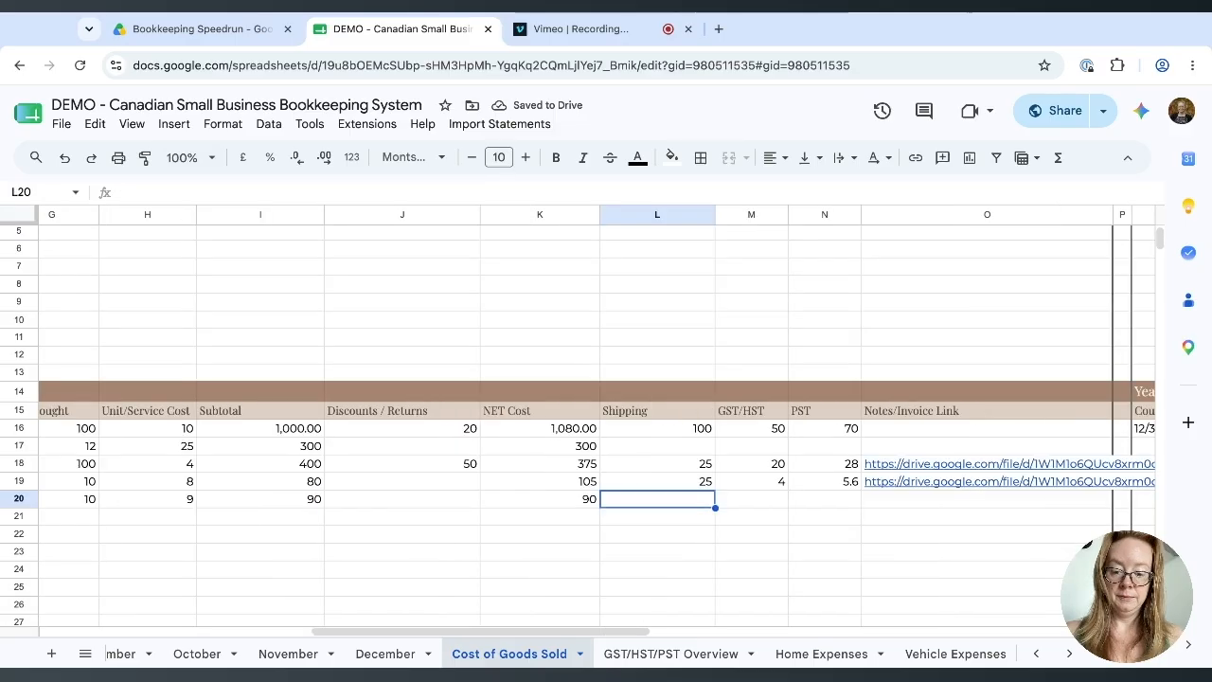
text(25)
key(Tab)
text(4.5)
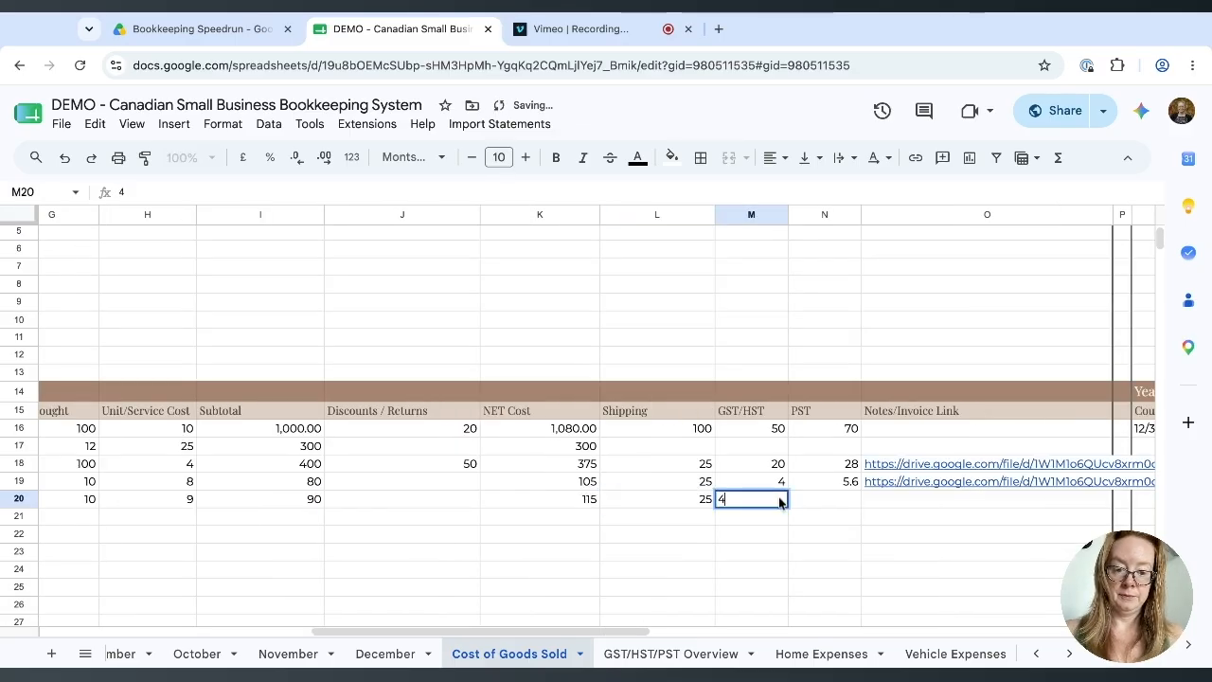
key(Tab)
text(6.3)
key(Return)
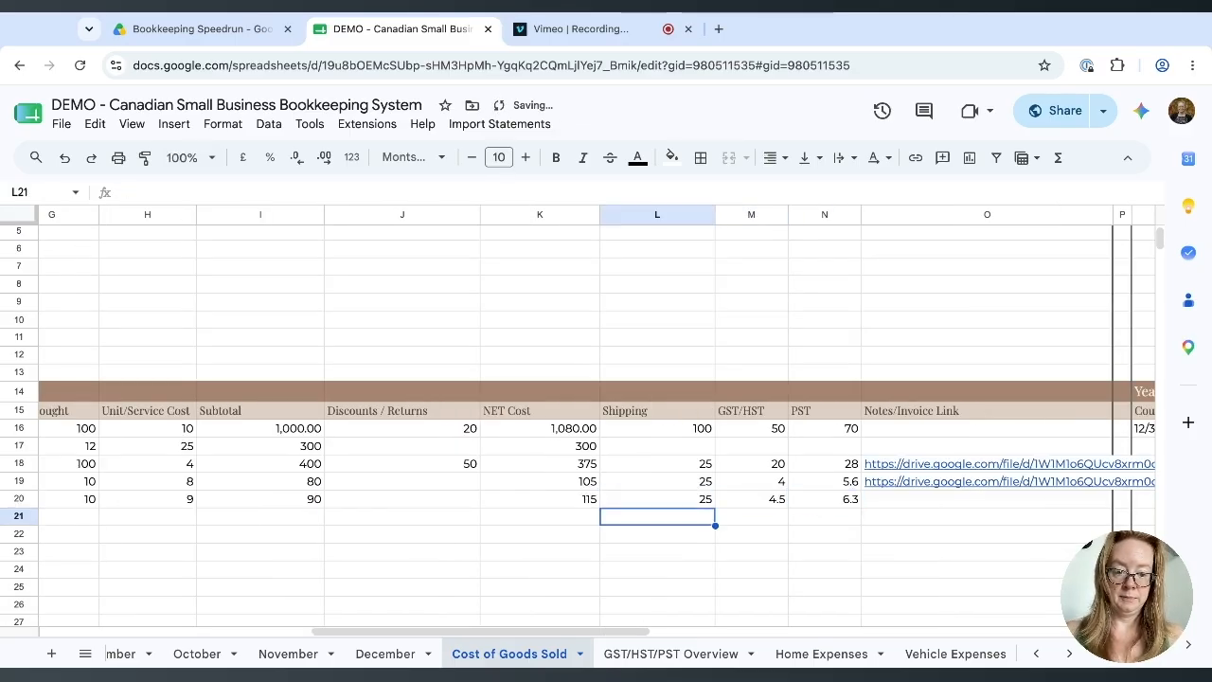
Paste the Drive invoice link into O20 for T-Shirt M.
click(900, 506)
click(881, 552)
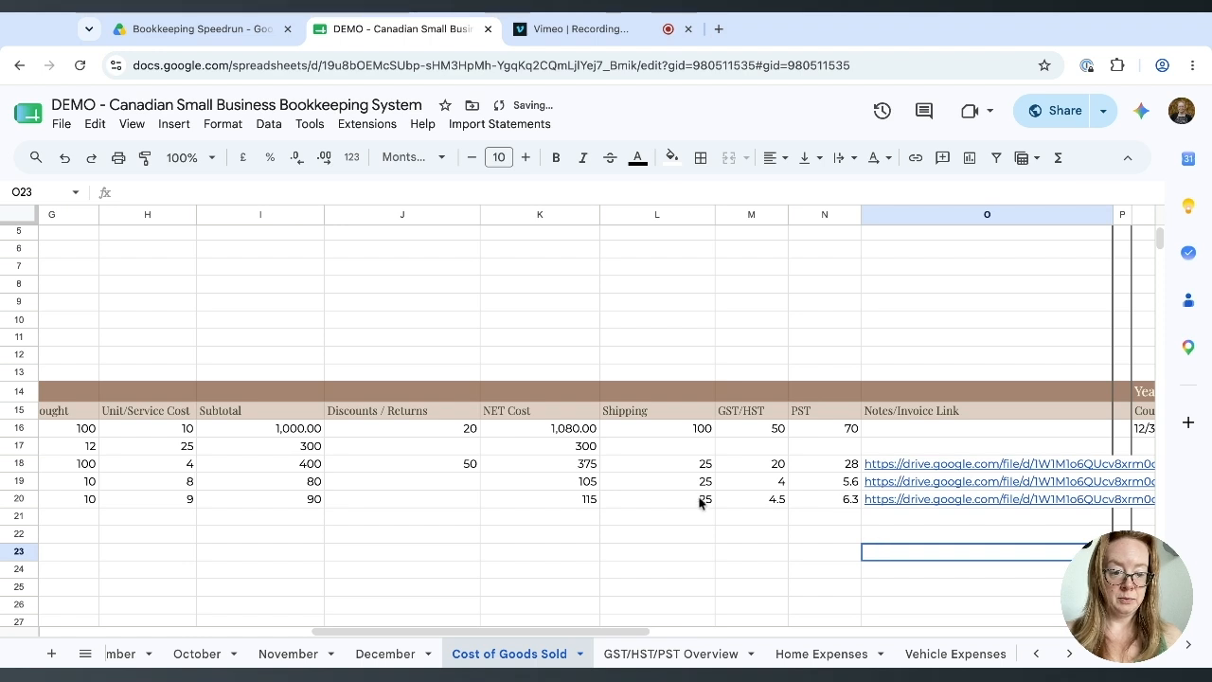
scroll(251, 453, left, 10)
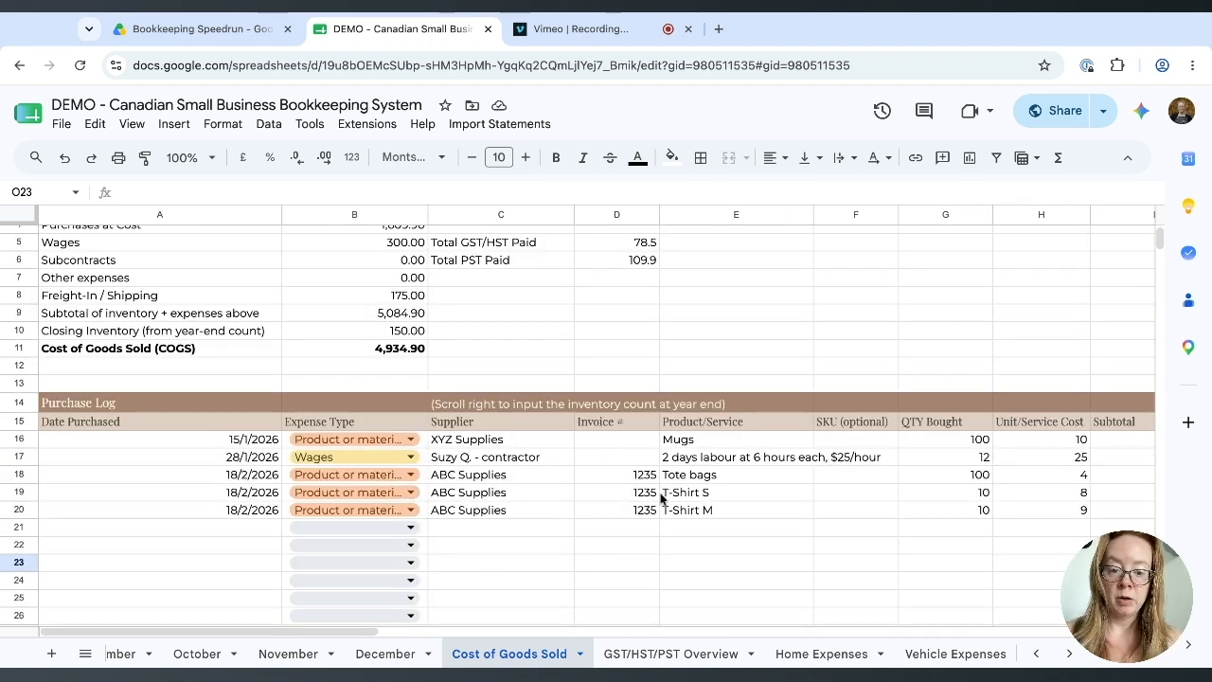
Scroll right until the Year-End Inventory columns Q–W are visible.
scroll(686, 535, right, 3)
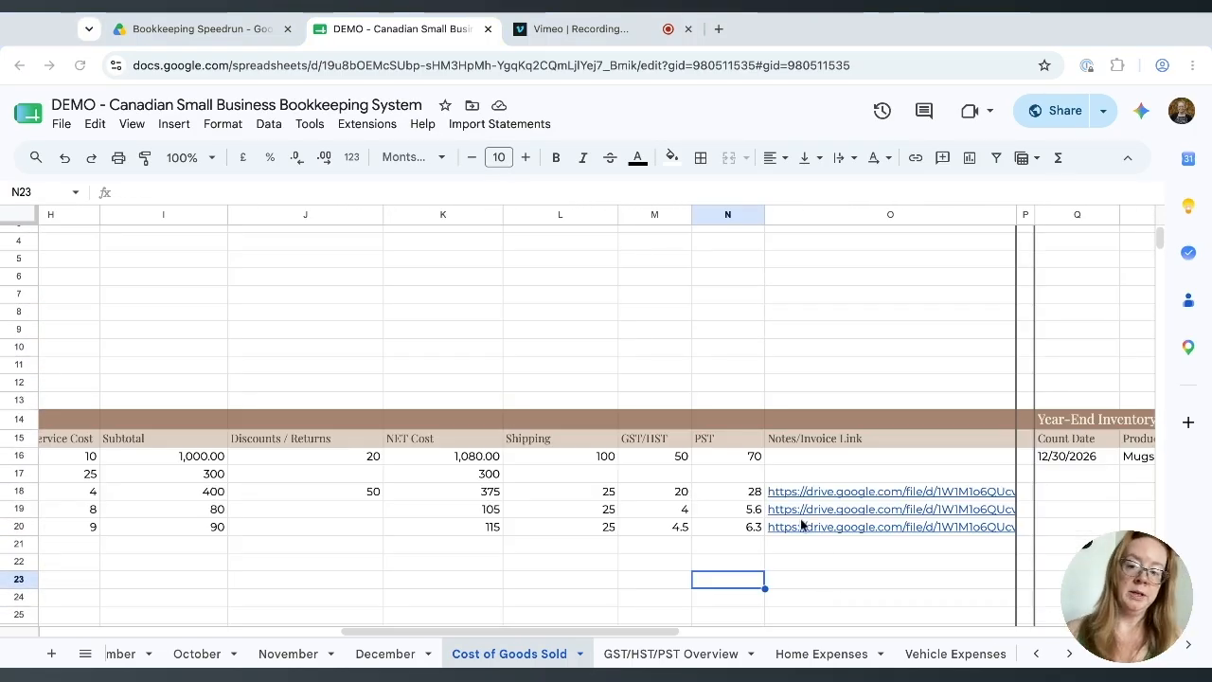
scroll(832, 552, right, 5)
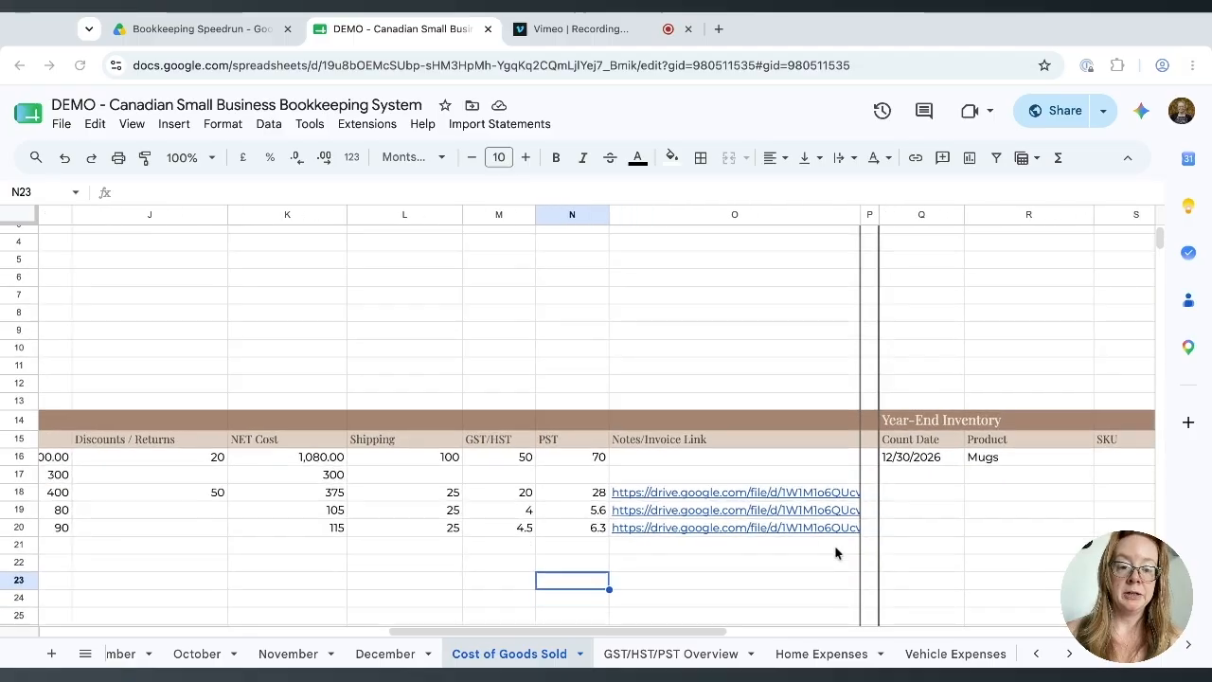
scroll(835, 553, right, 3)
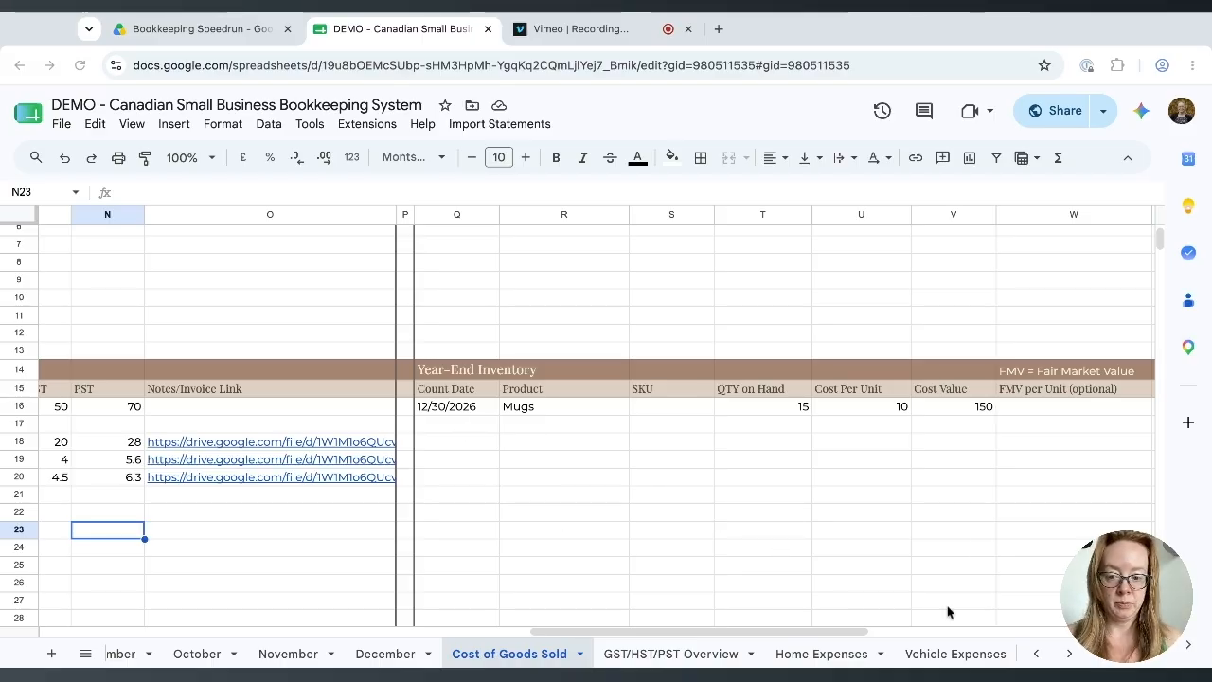
Enter count date 12/30/2026 and product Tote Bags in the new inventory row.
click(462, 440)
text(12)
text(/39)
key(BackSpace)
text(0/202)
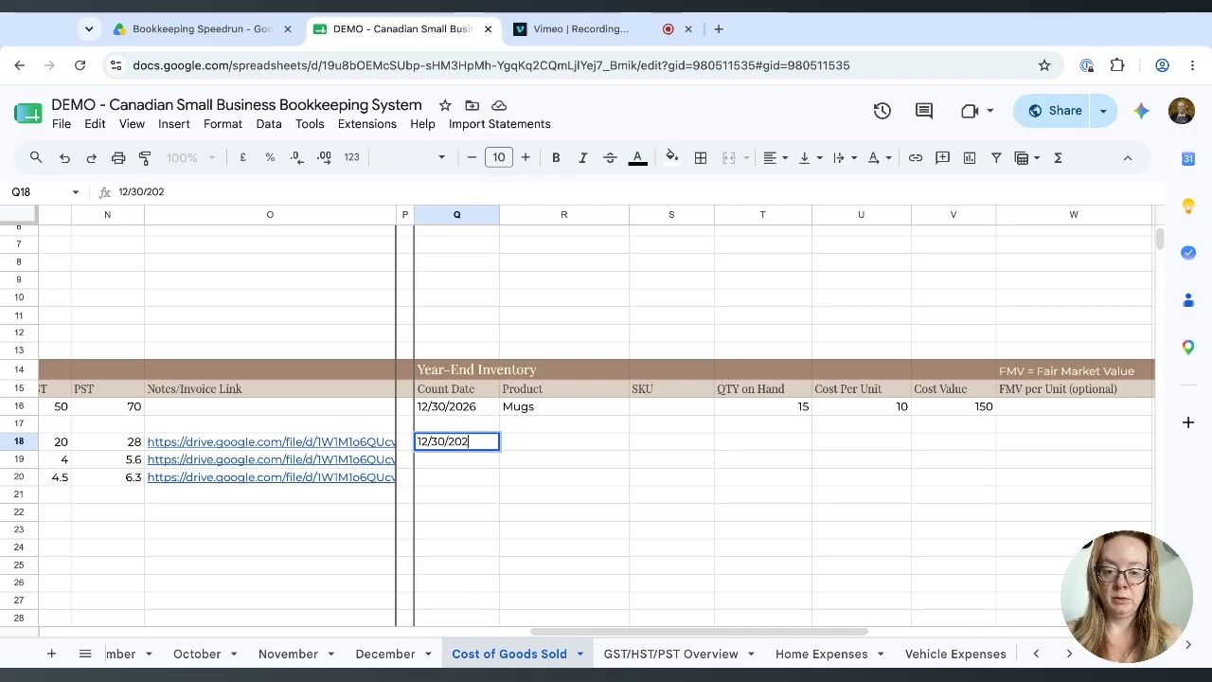
text(6)
key(Tab)
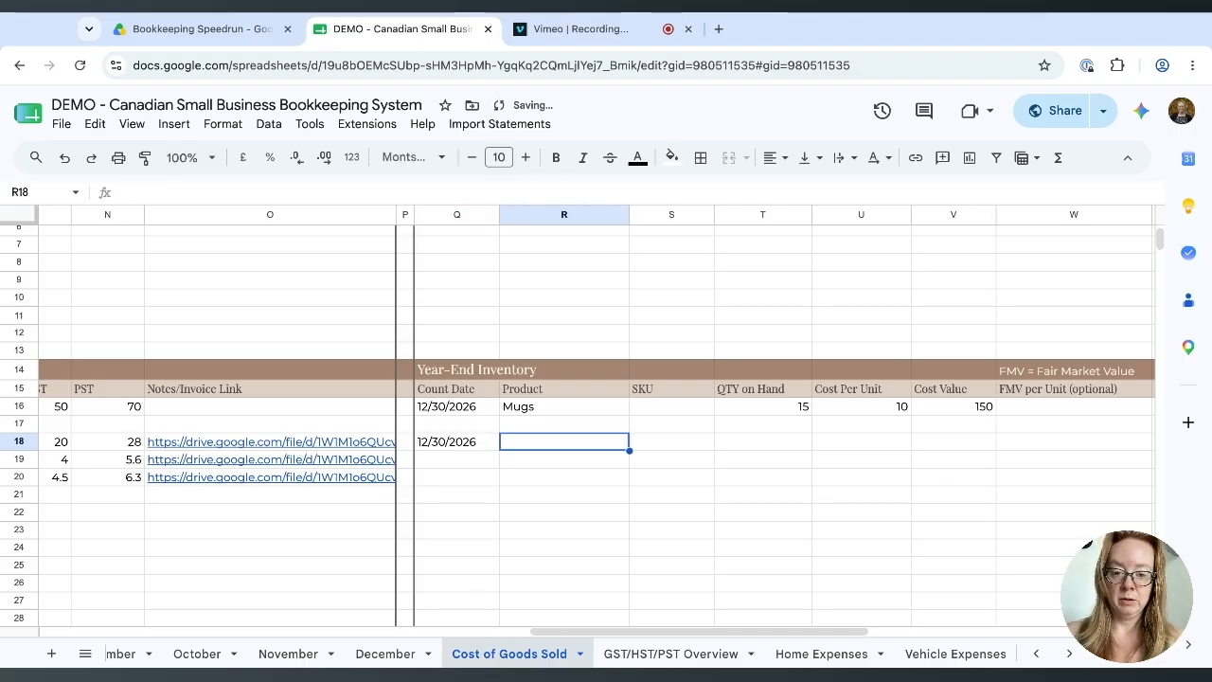
text(Tote Bags)
key(Tab)
Enter quantity 20 and unit cost 4, then check the ending value formula in Y18.
click(798, 448)
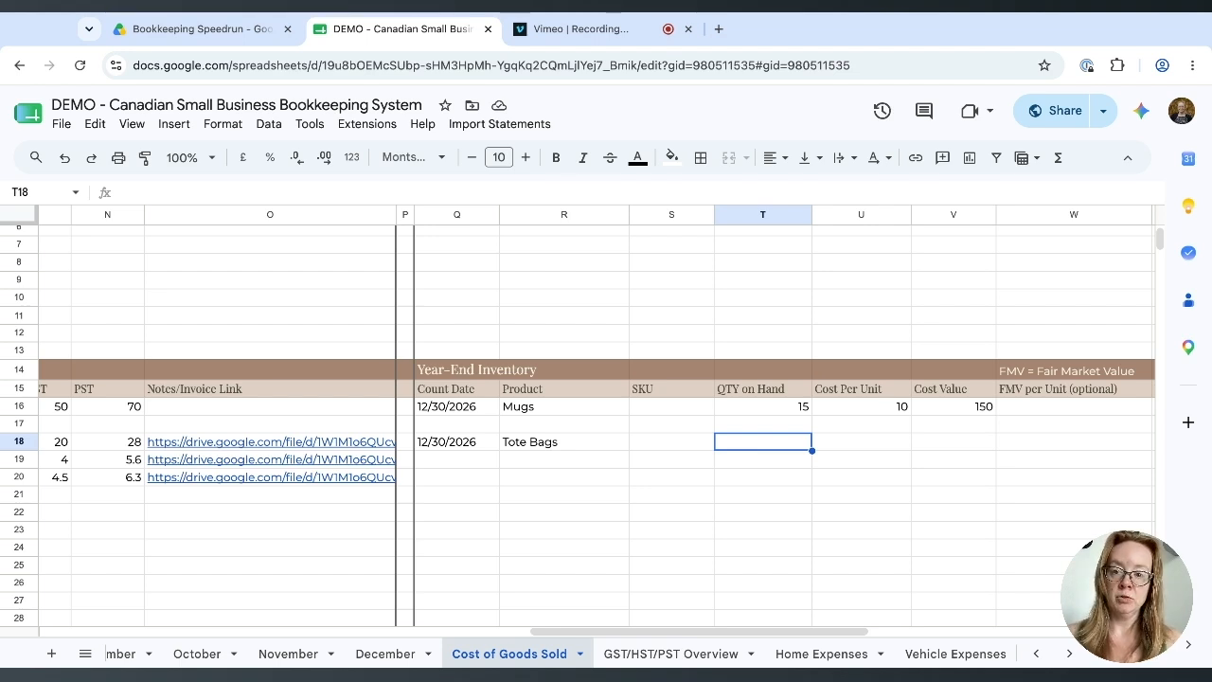
text(20)
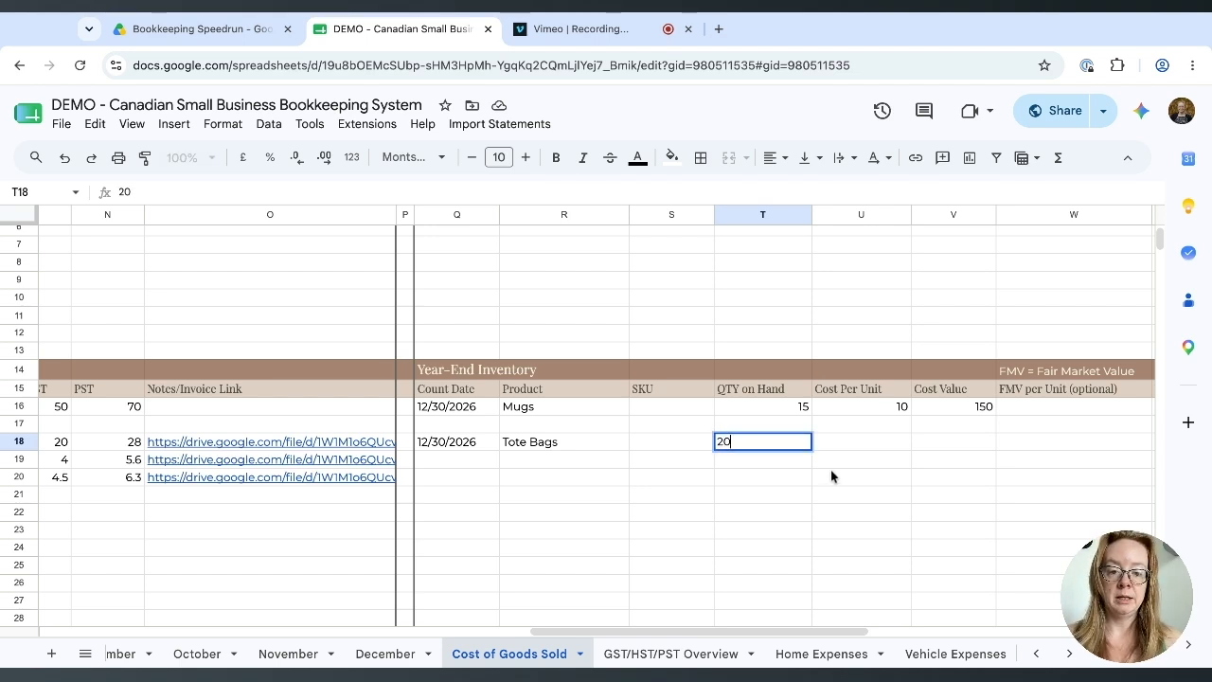
click(828, 476)
click(837, 444)
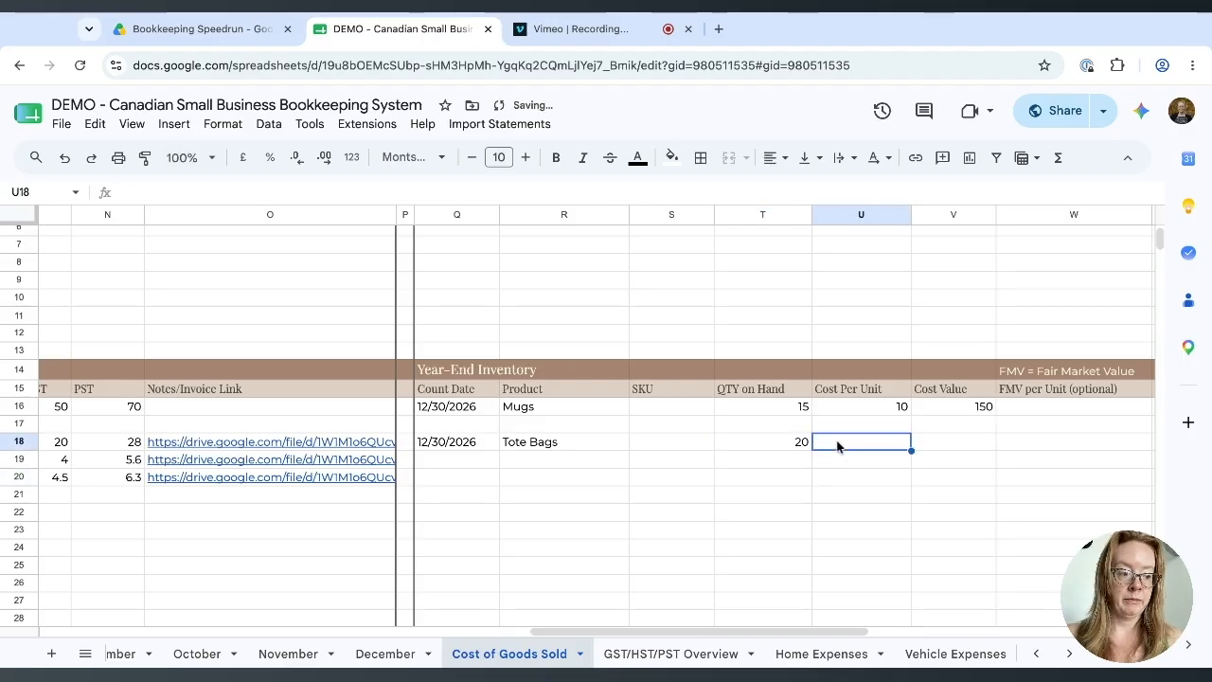
text(4)
click(820, 502)
scroll(820, 501, right, 5)
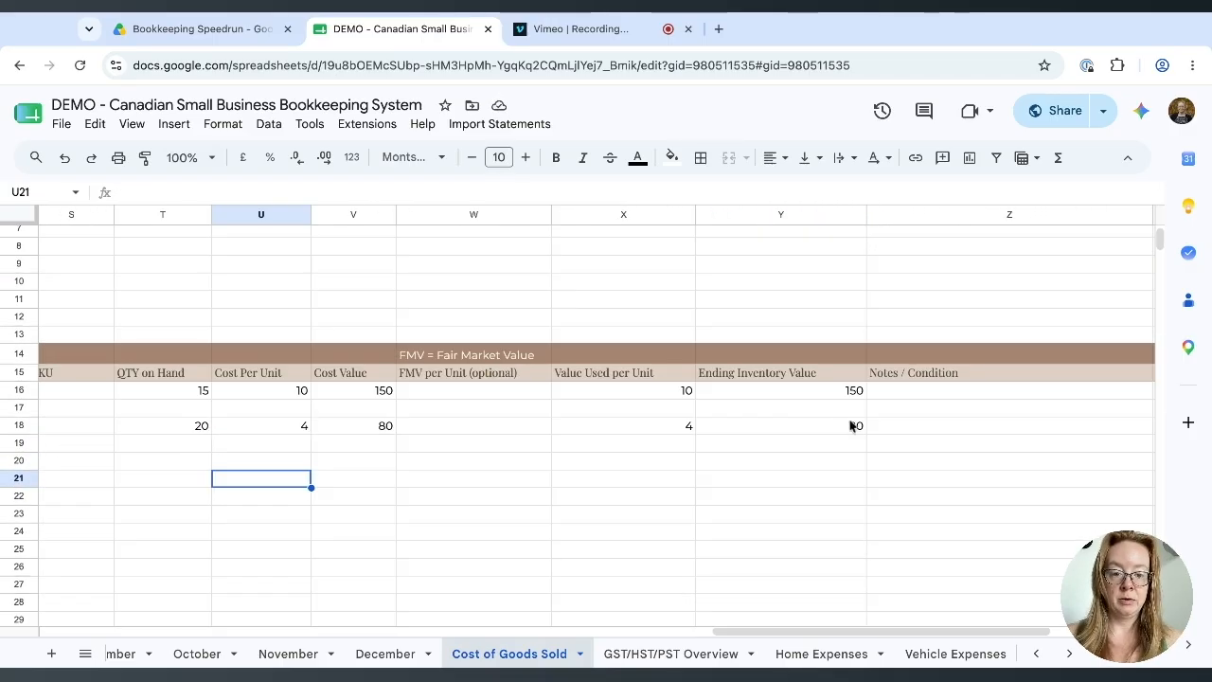
click(855, 428)
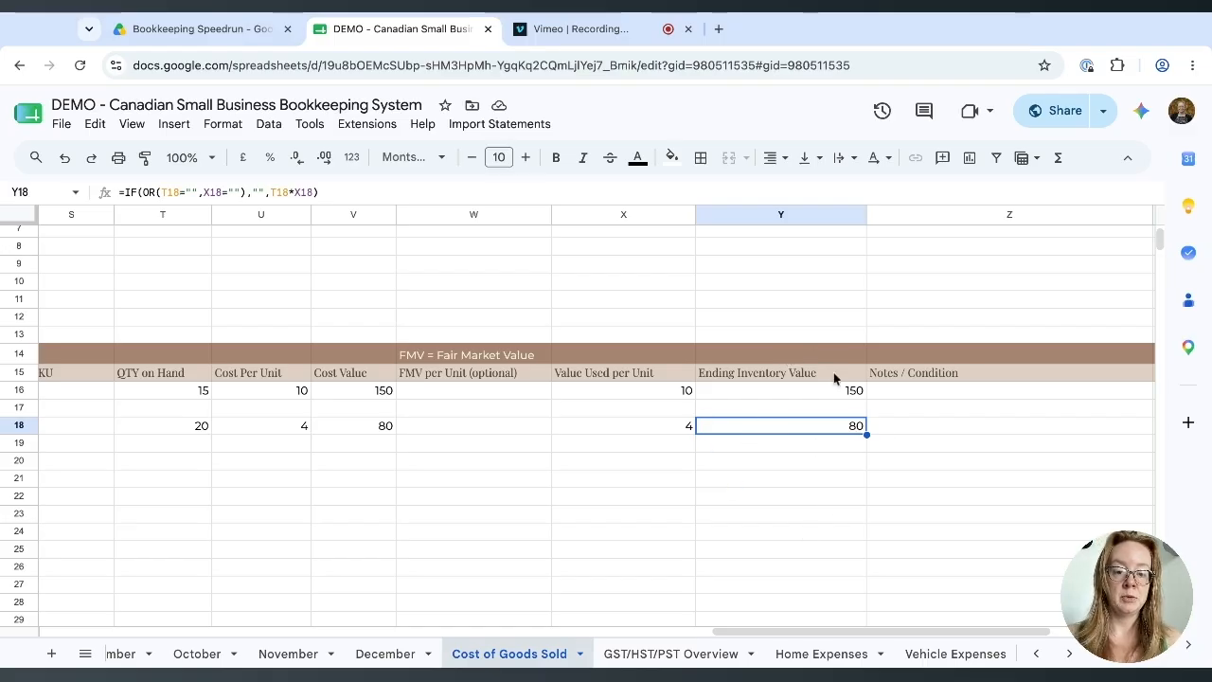
scroll(435, 354, left, 3)
scroll(435, 354, up, 1)
scroll(436, 354, left, 10)
scroll(436, 354, up, 1)
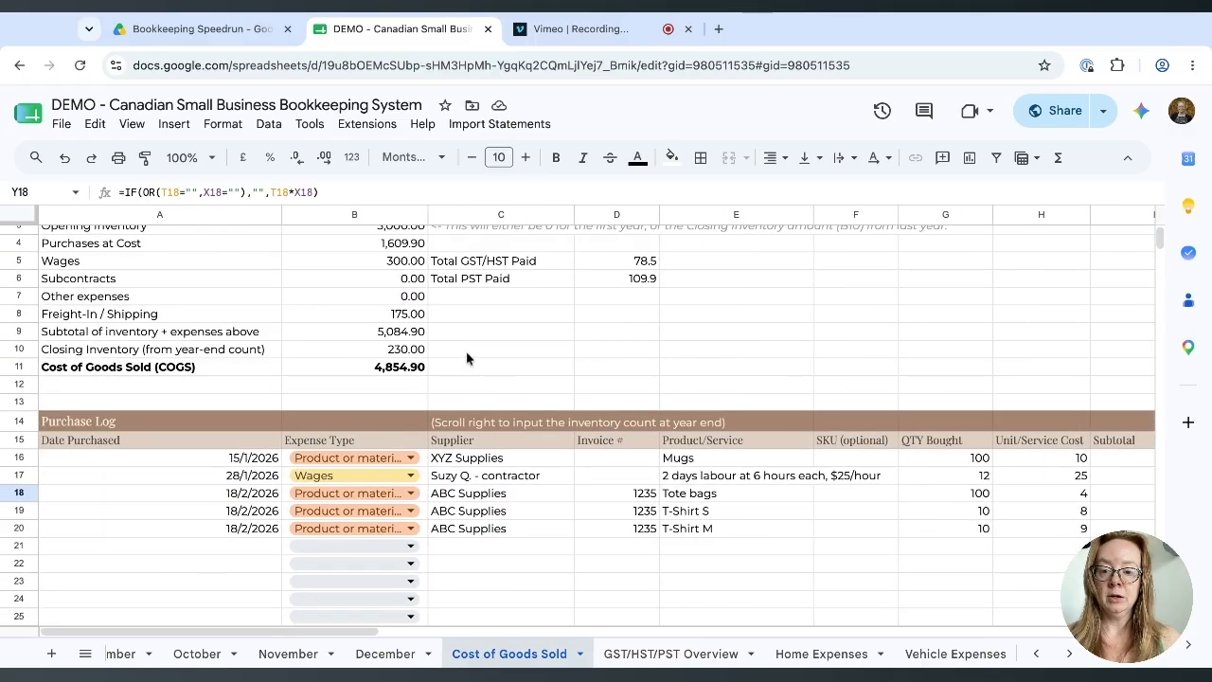
click(402, 353)
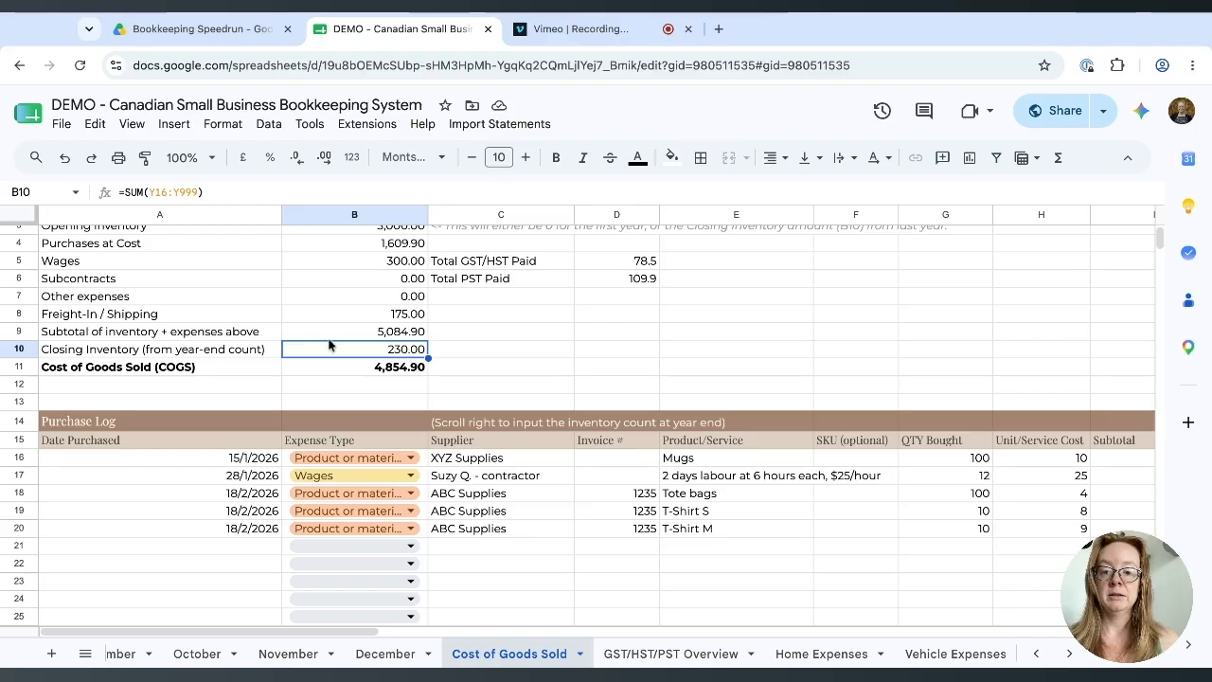
scroll(475, 429, right, 10)
scroll(476, 429, down, 1)
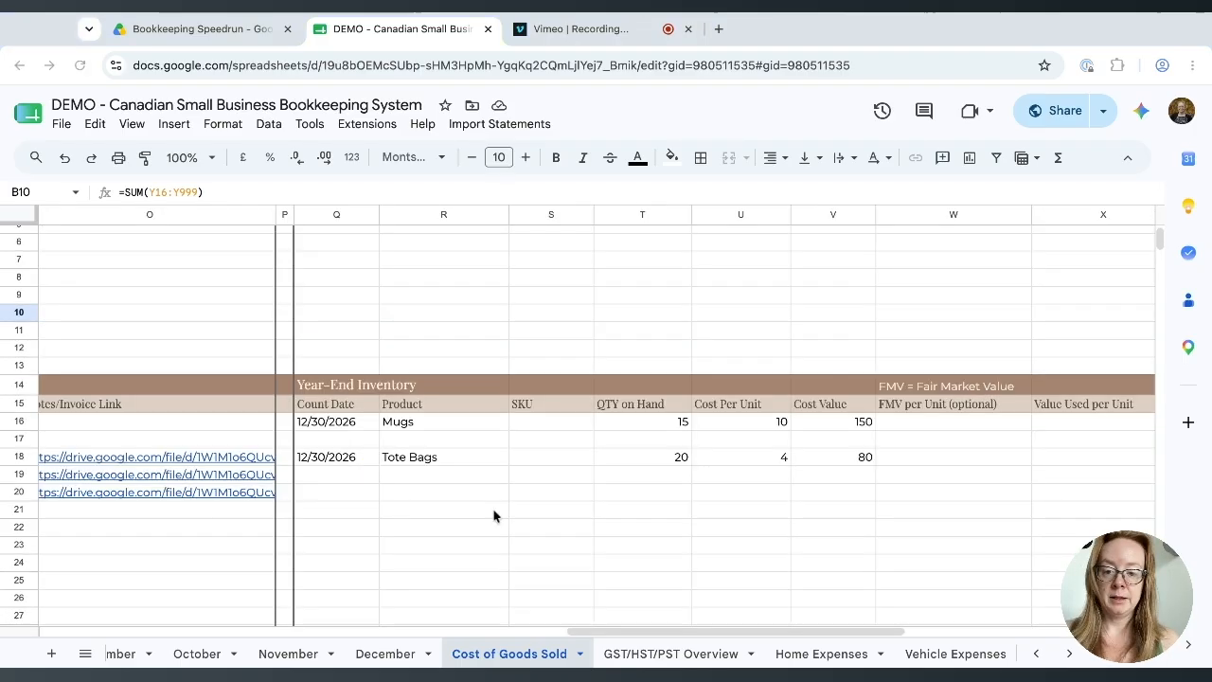
Enter a 12/30/2026 count row for T-Shirt S with quantity 1 at cost 8.
click(337, 476)
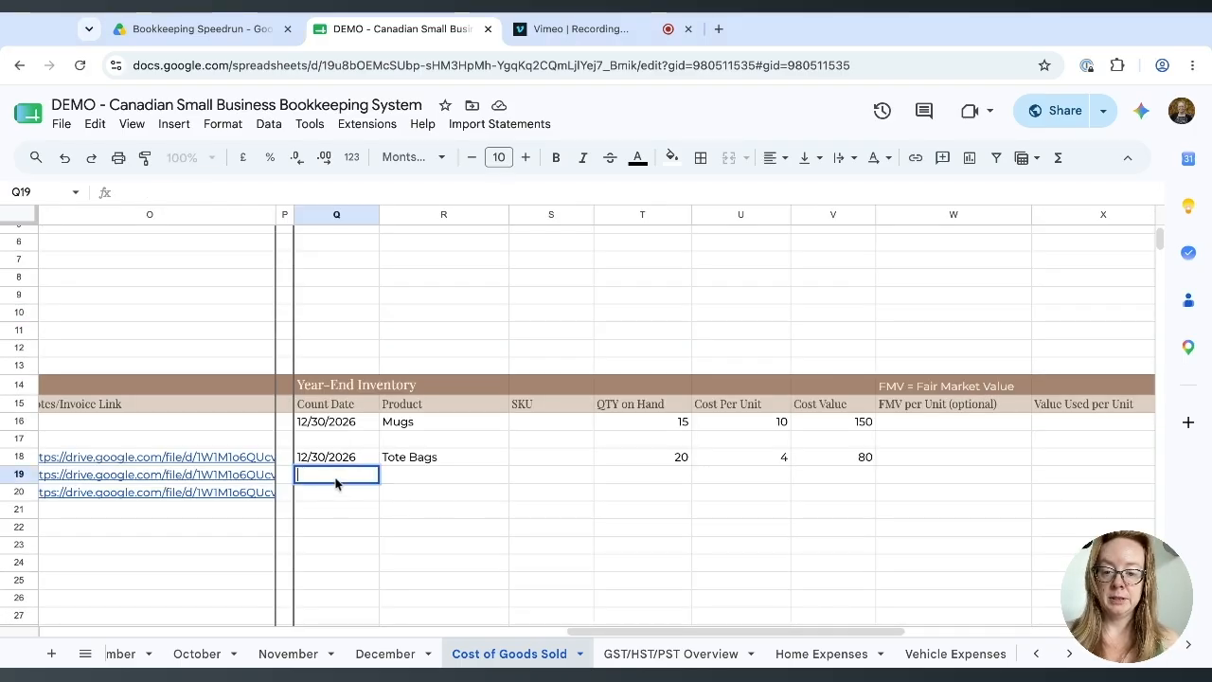
text(12/30/2026)
key(Tab)
text(T-)
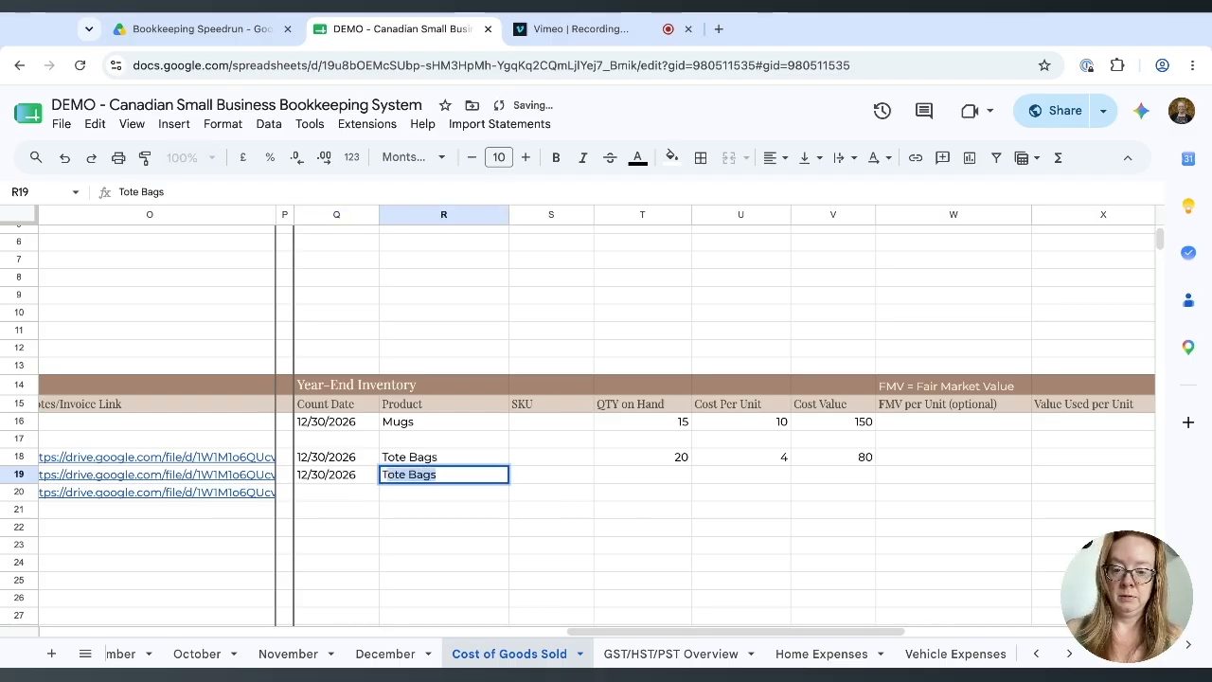
text(Shirt S)
key(Tab)
key(Tab)
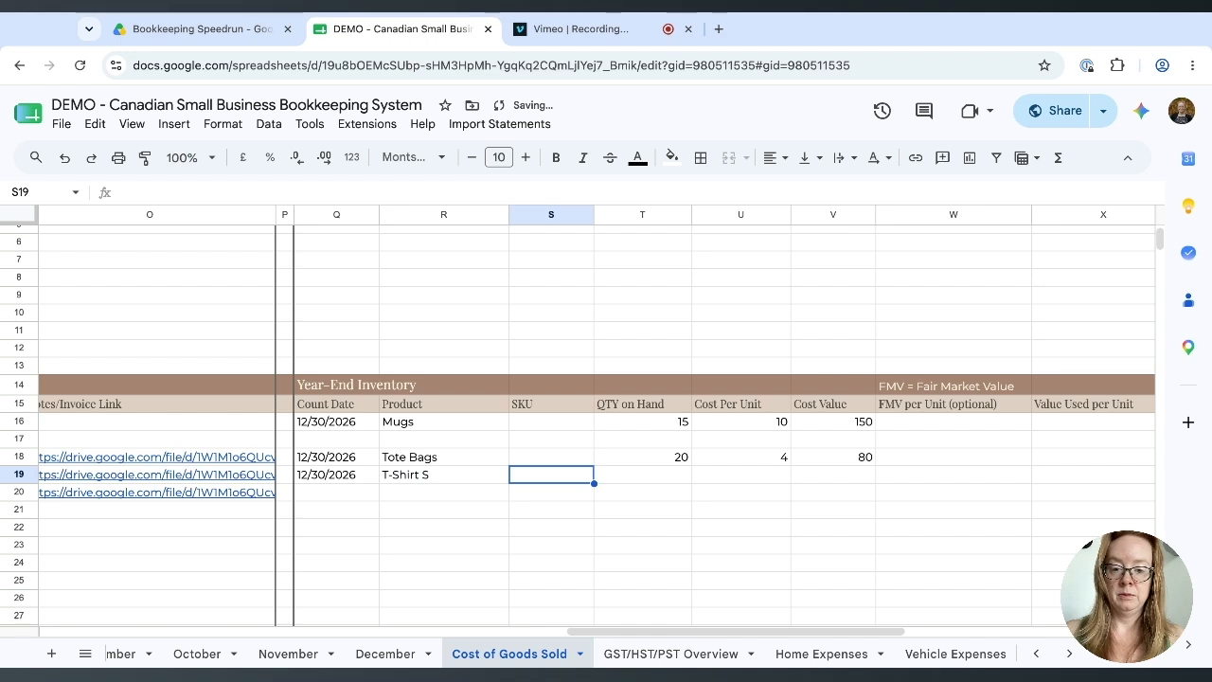
text(1)
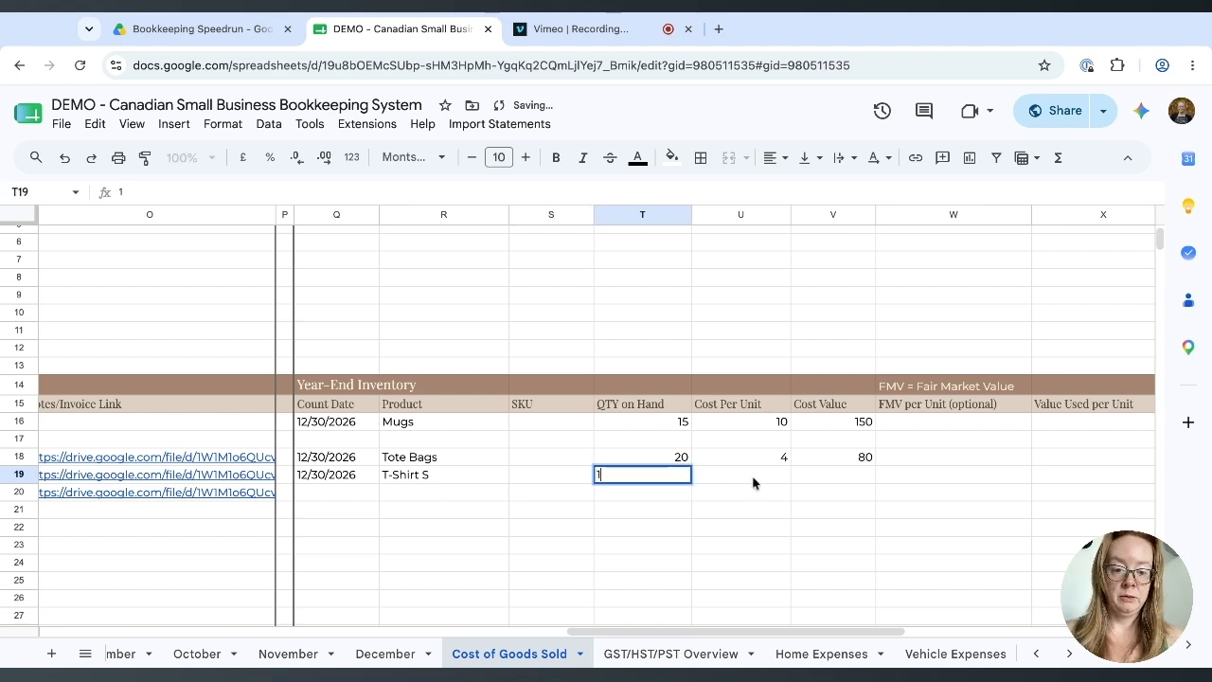
key(Tab)
text(8)
click(781, 528)
Add a 12/30/2026 count row for T-Shirt M with quantity 0 at cost 9.
click(335, 494)
text(12/30/2026)
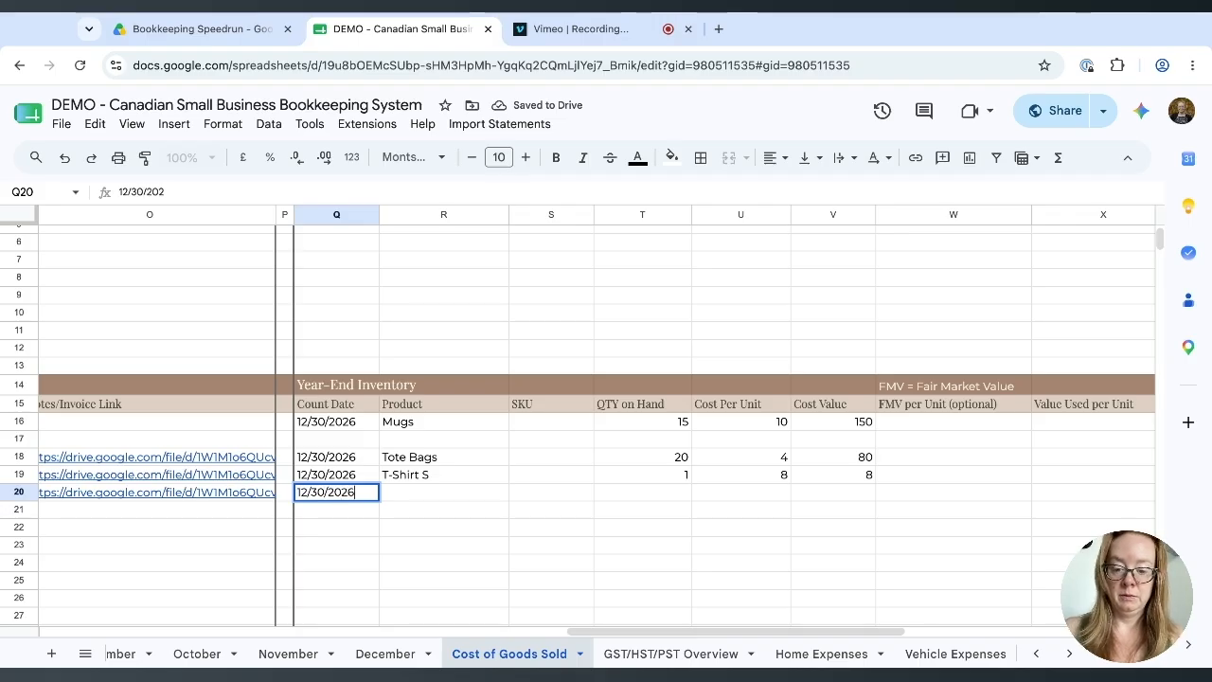
key(Tab)
text(T-Shirt M)
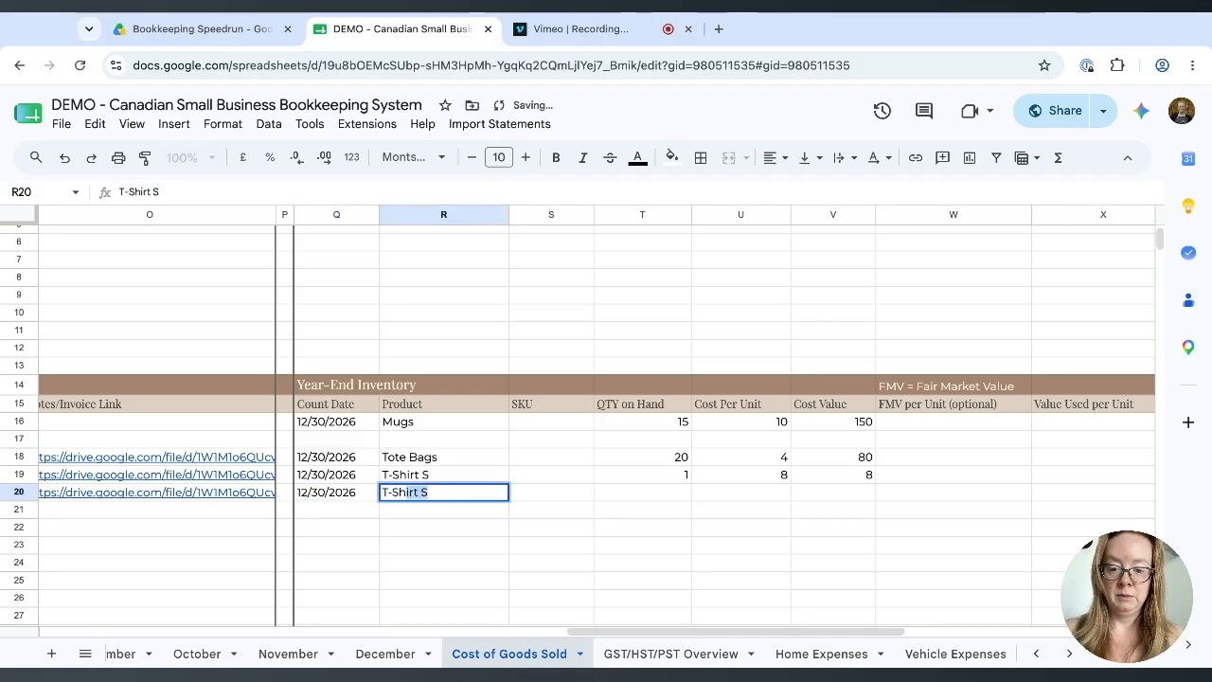
key(Tab)
key(Tab)
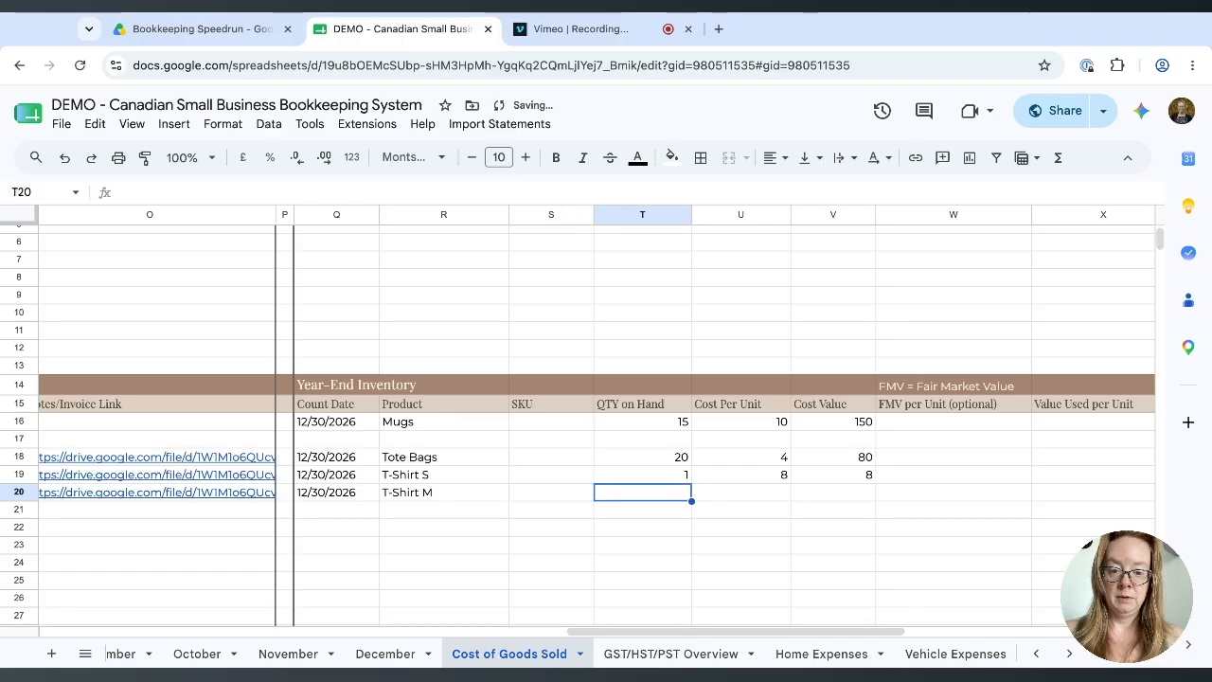
text(0)
click(602, 531)
click(756, 495)
text(9)
click(793, 532)
scroll(793, 533, right, 1)
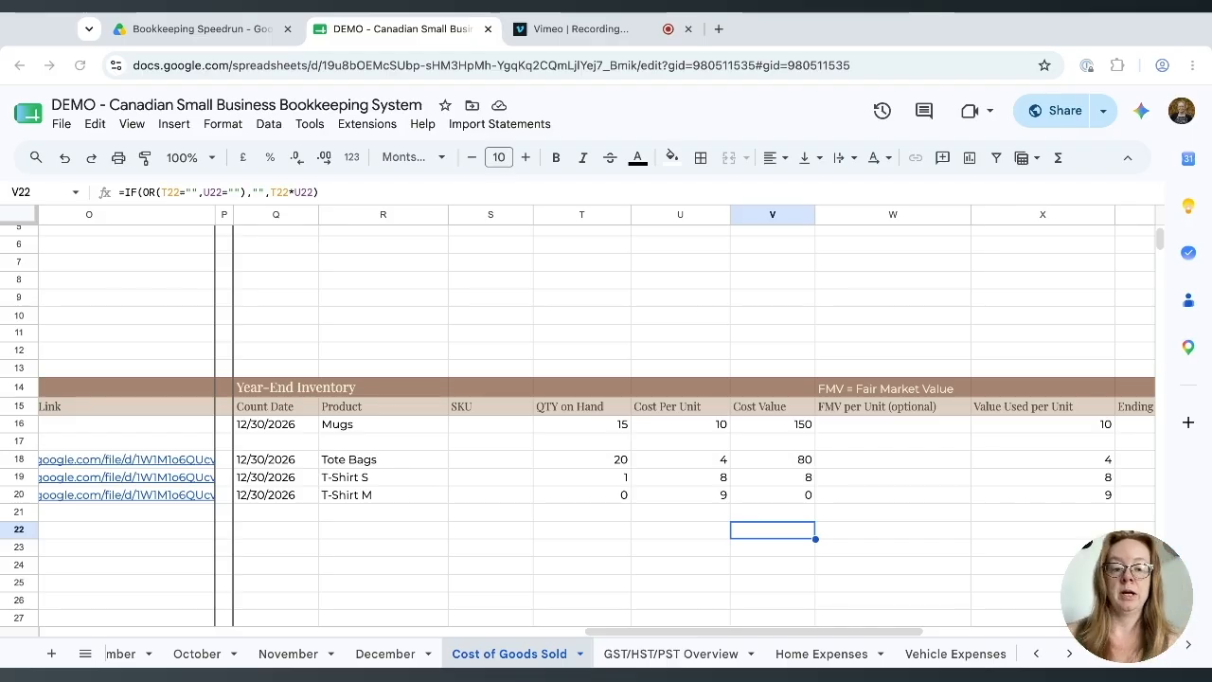
scroll(533, 563, left, 15)
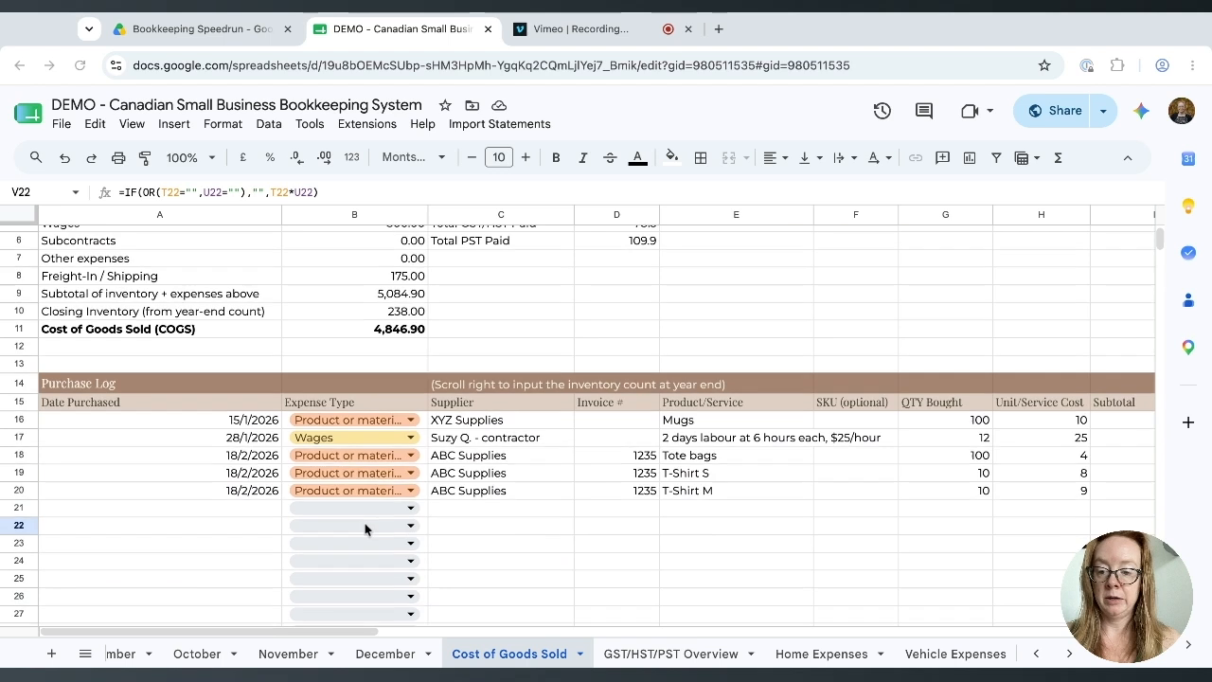
Start a 1/6/2026 Product or material purchase from ABC Supplies, invoice 2346.
click(262, 507)
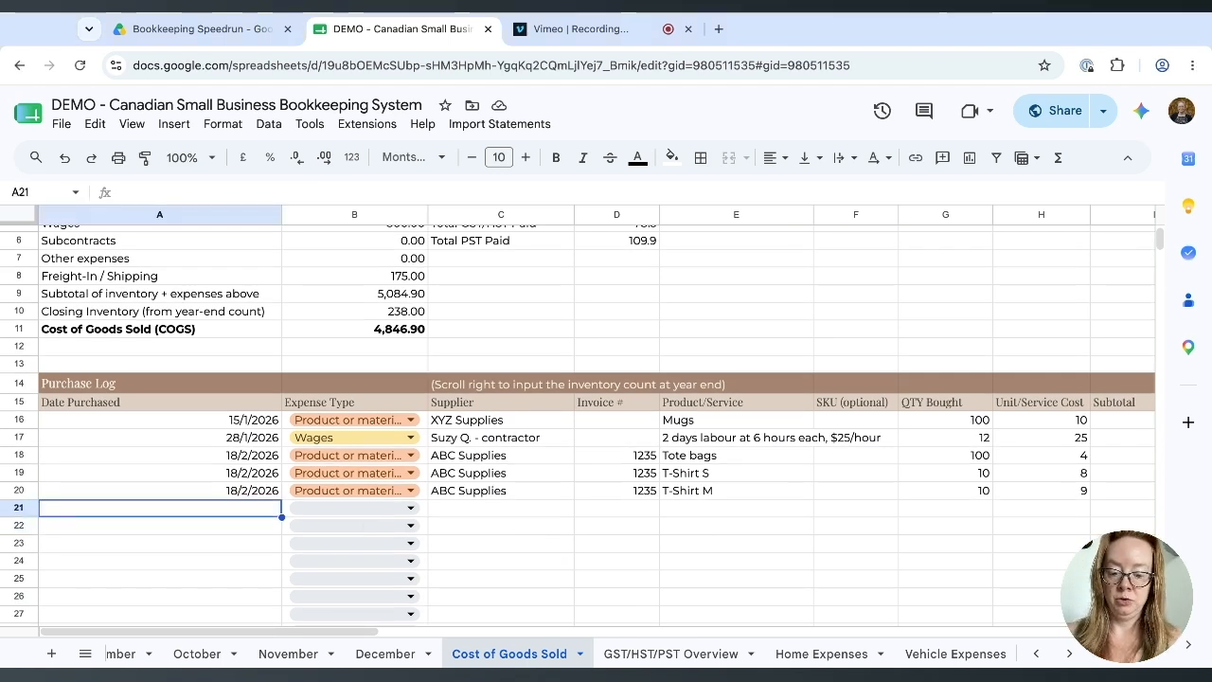
text(1/6/2026)
key(Tab)
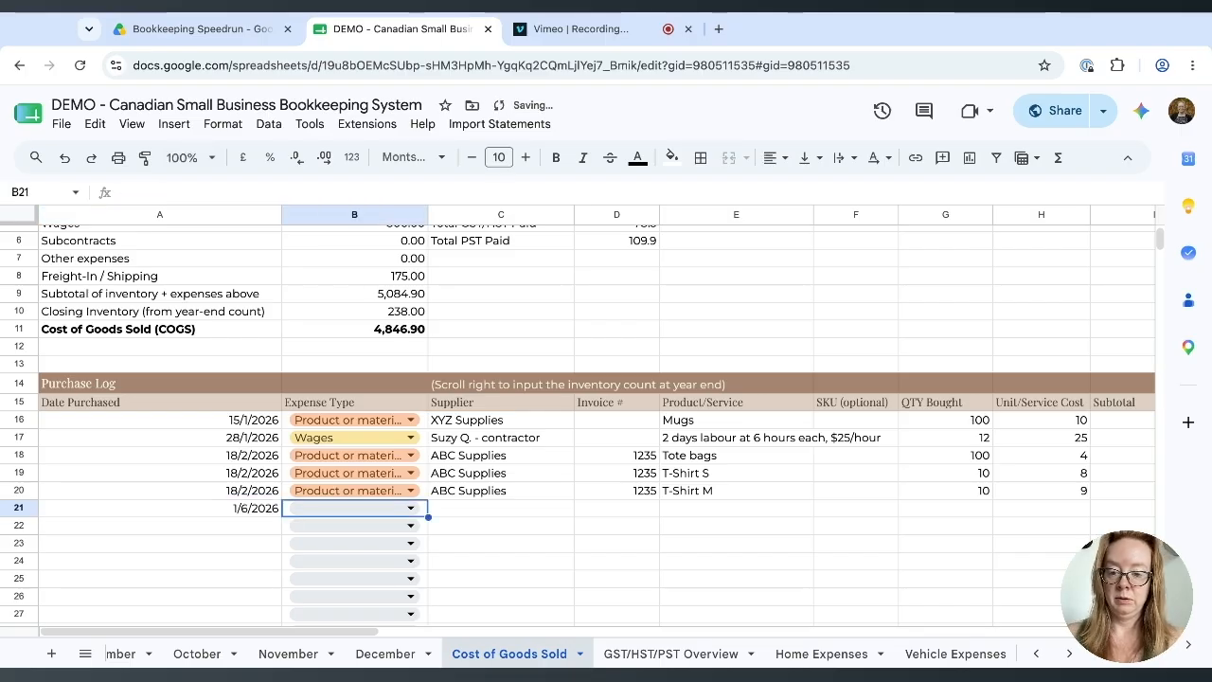
click(339, 508)
click(344, 531)
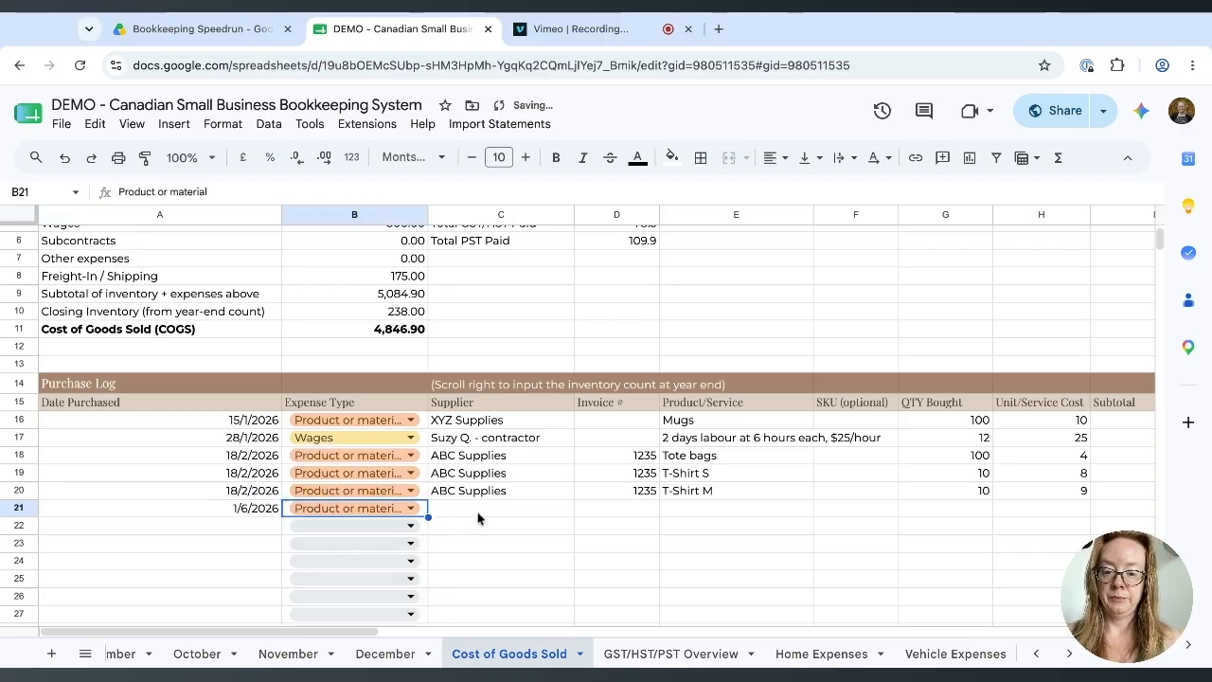
click(474, 514)
text(ABC Supplies)
key(Tab)
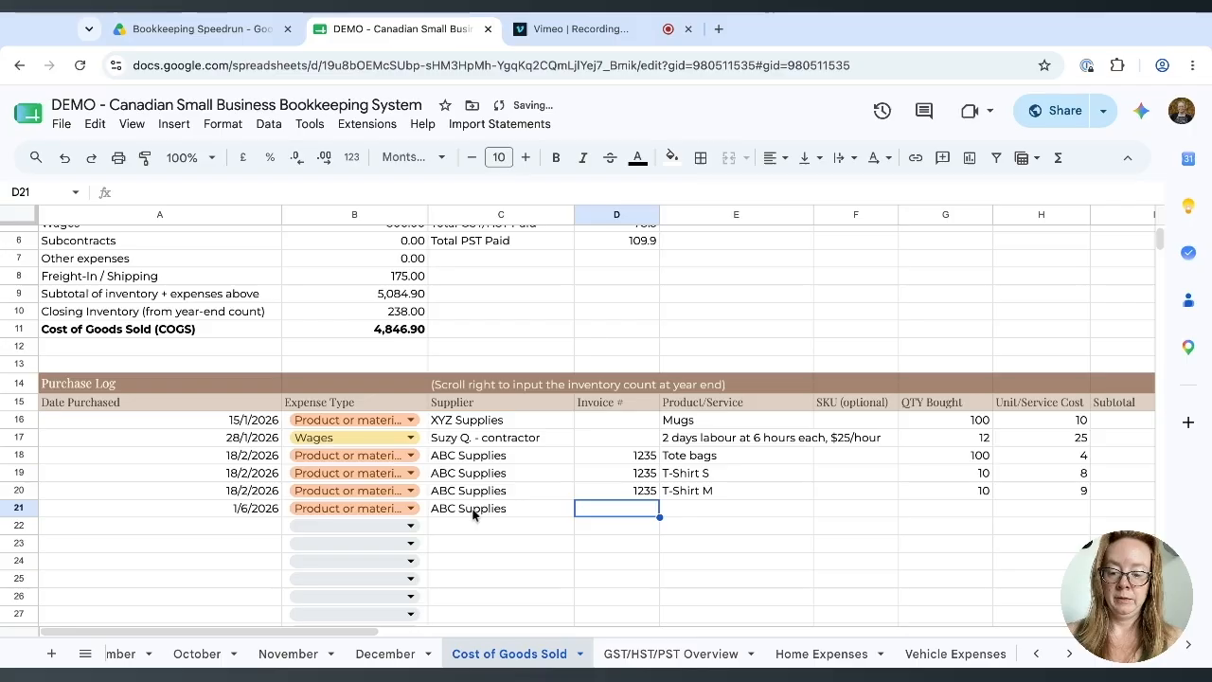
text(2346)
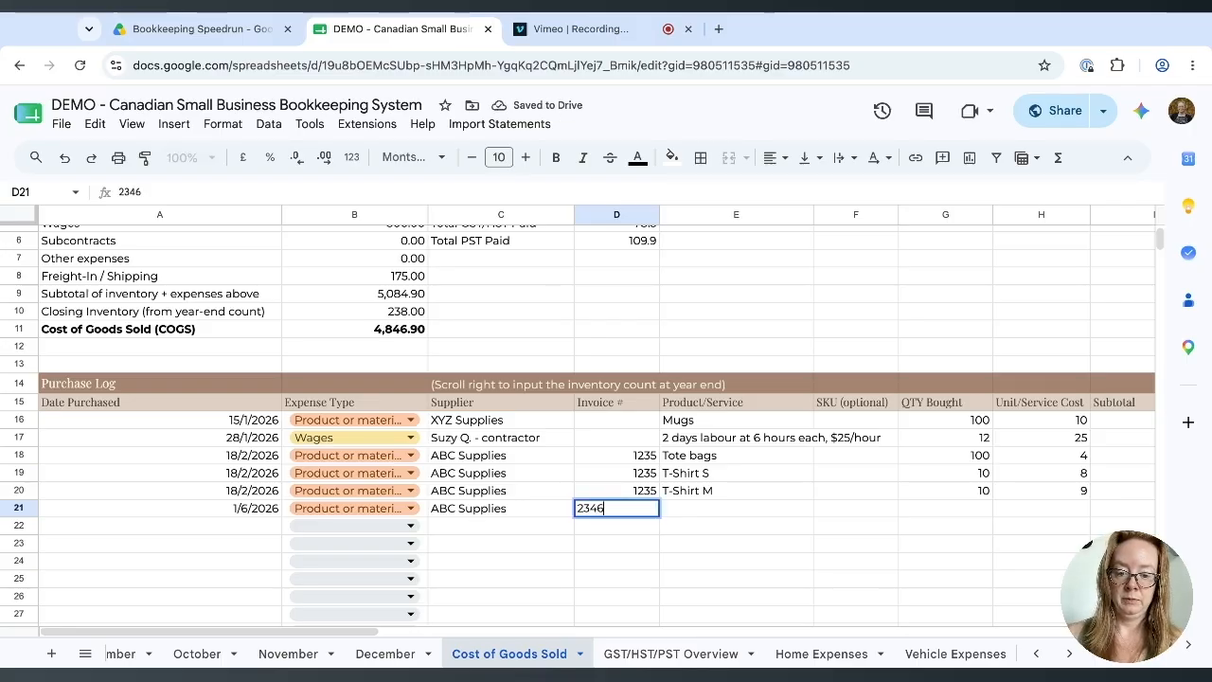
key(Tab)
Enter T-Shirt M, quantity 10 at 9, shipping 15, GST/HST 4.5 and PST 6.3.
text(T-Shirt)
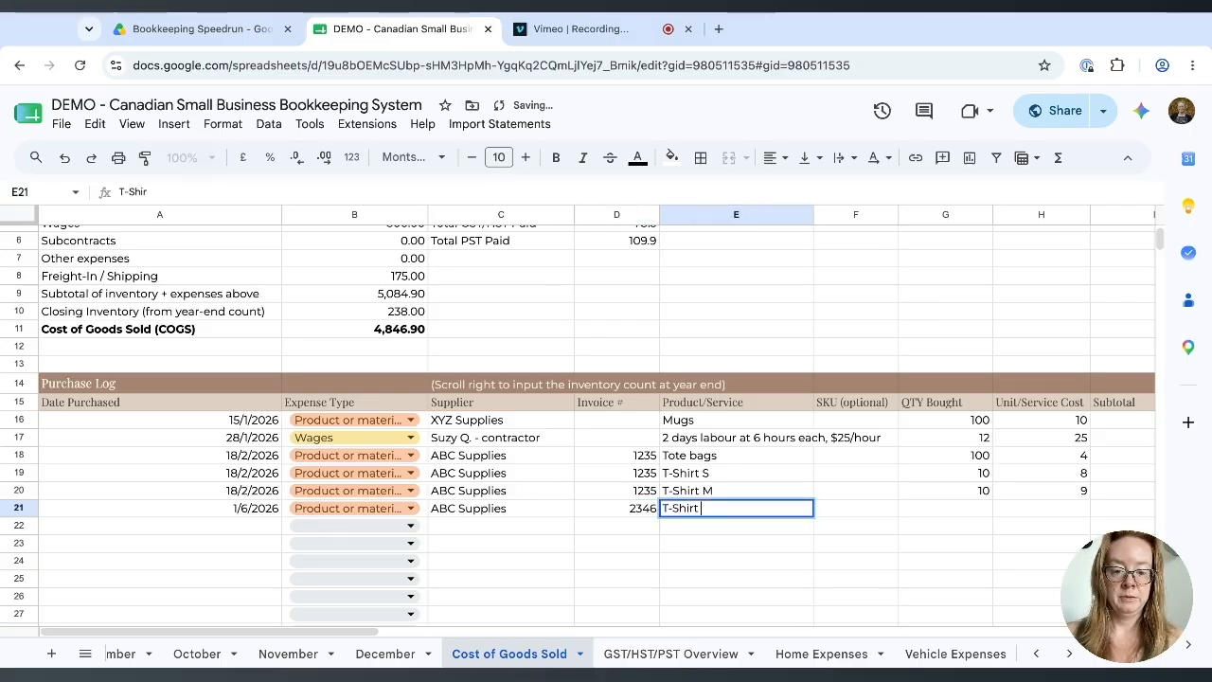
text( M)
key(Tab)
key(Tab)
text(10)
key(Tab)
text(9)
key(Tab)
key(Tab)
key(Tab)
key(Tab)
text(15)
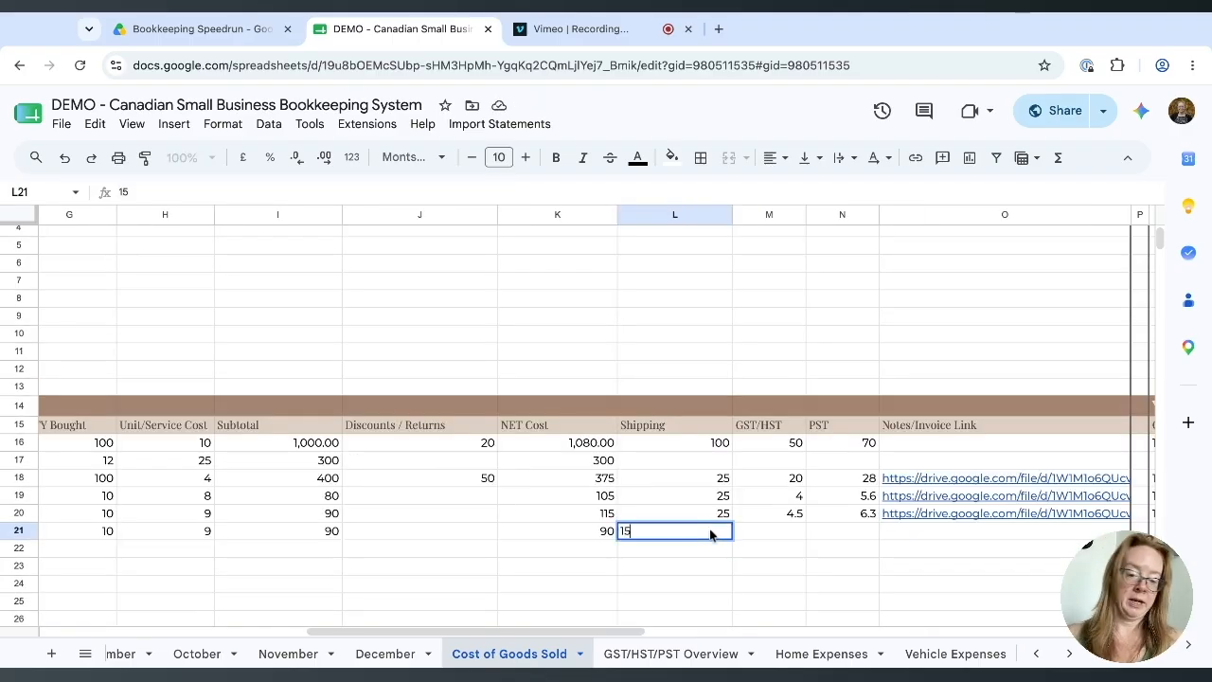
key(Return)
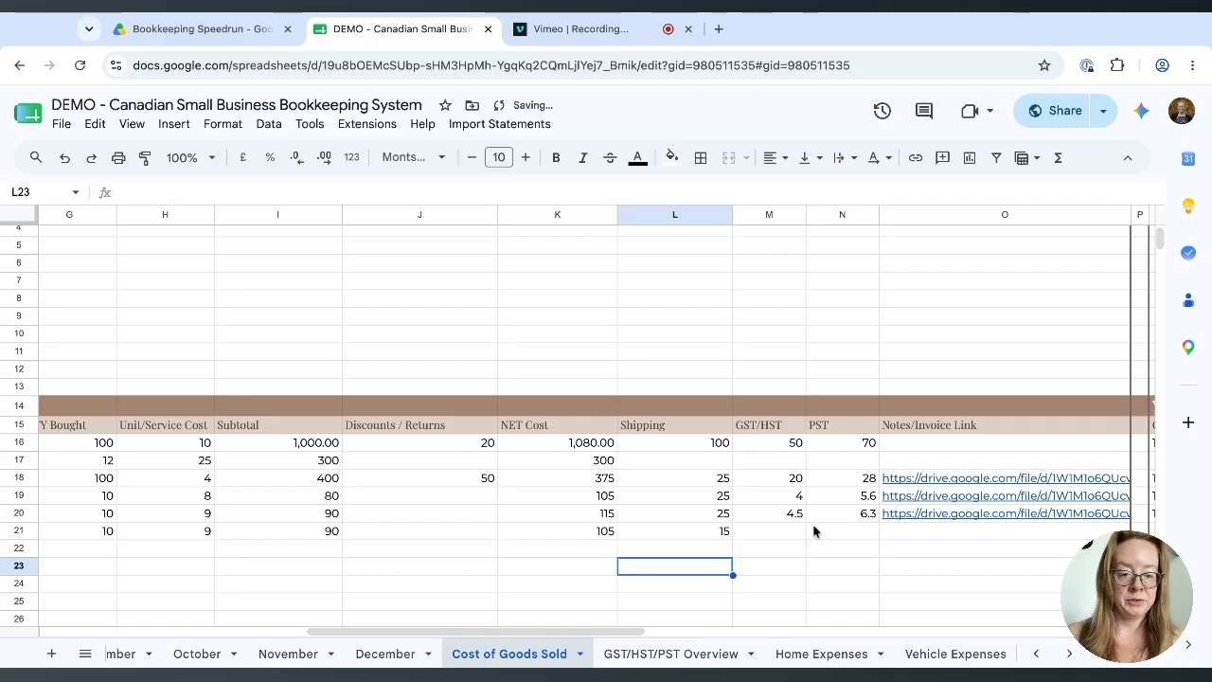
click(791, 533)
text(4.5)
key(Tab)
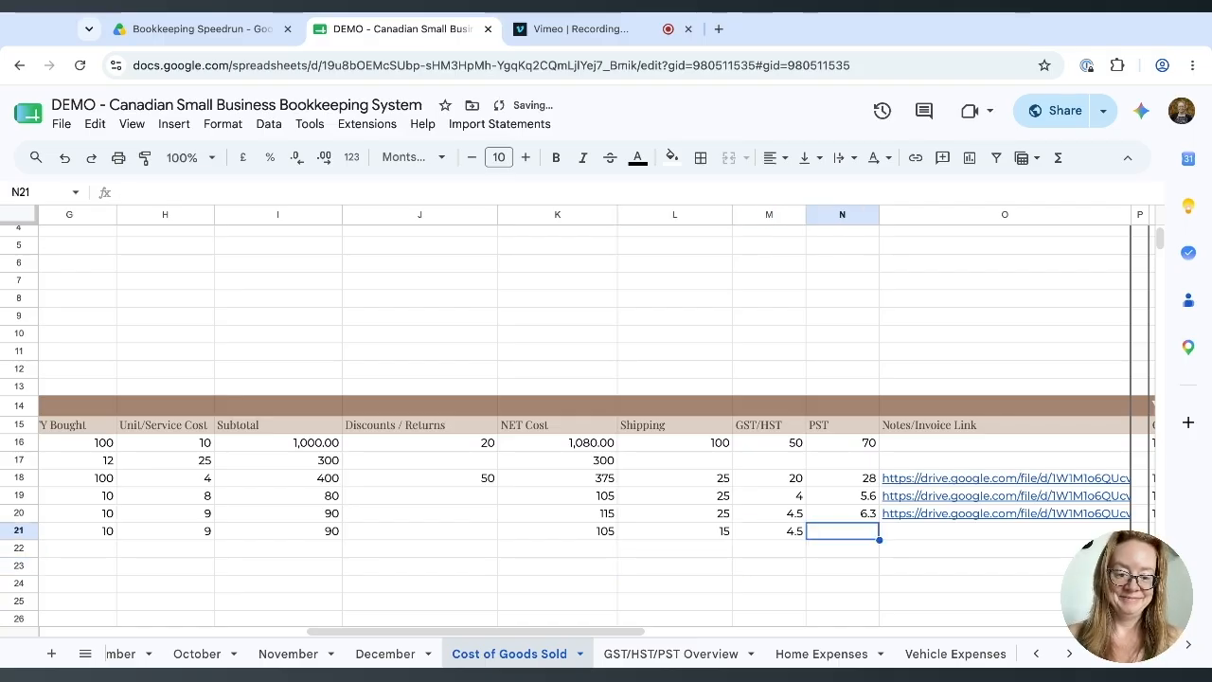
text(6.3)
key(Tab)
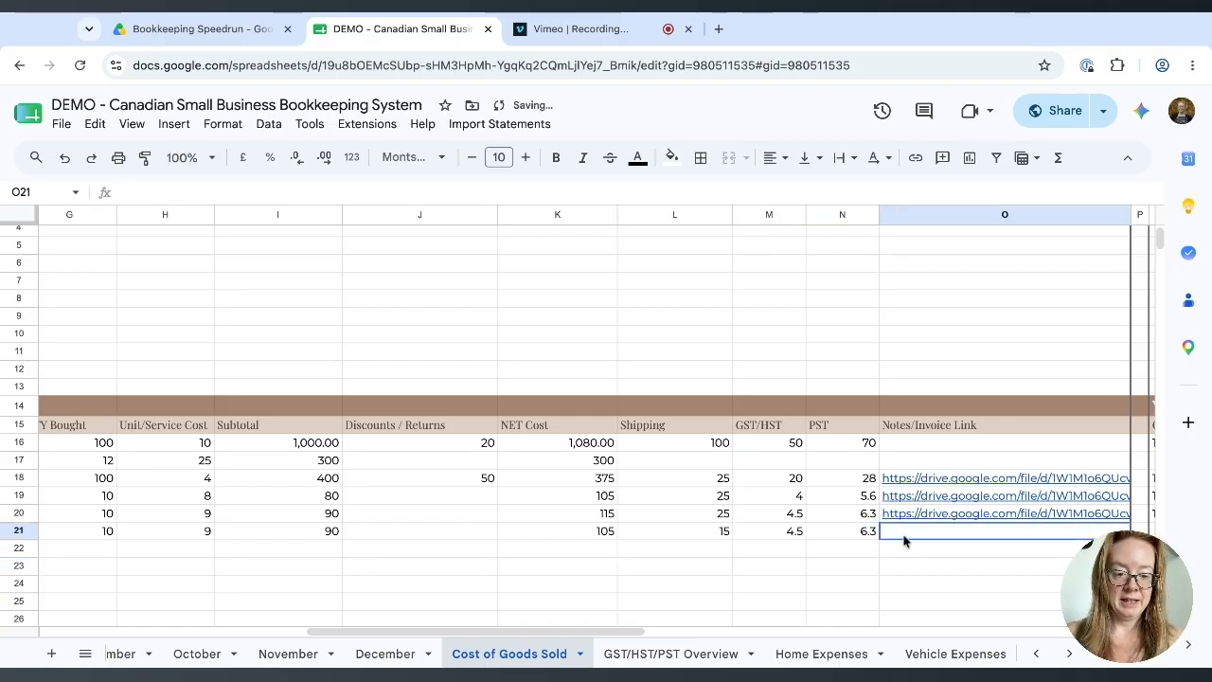
In Year-End Inventory row 21, enter 12/30/2026, T-Shirt M, 4 on hand at 9 per unit.
scroll(904, 540, right, 10)
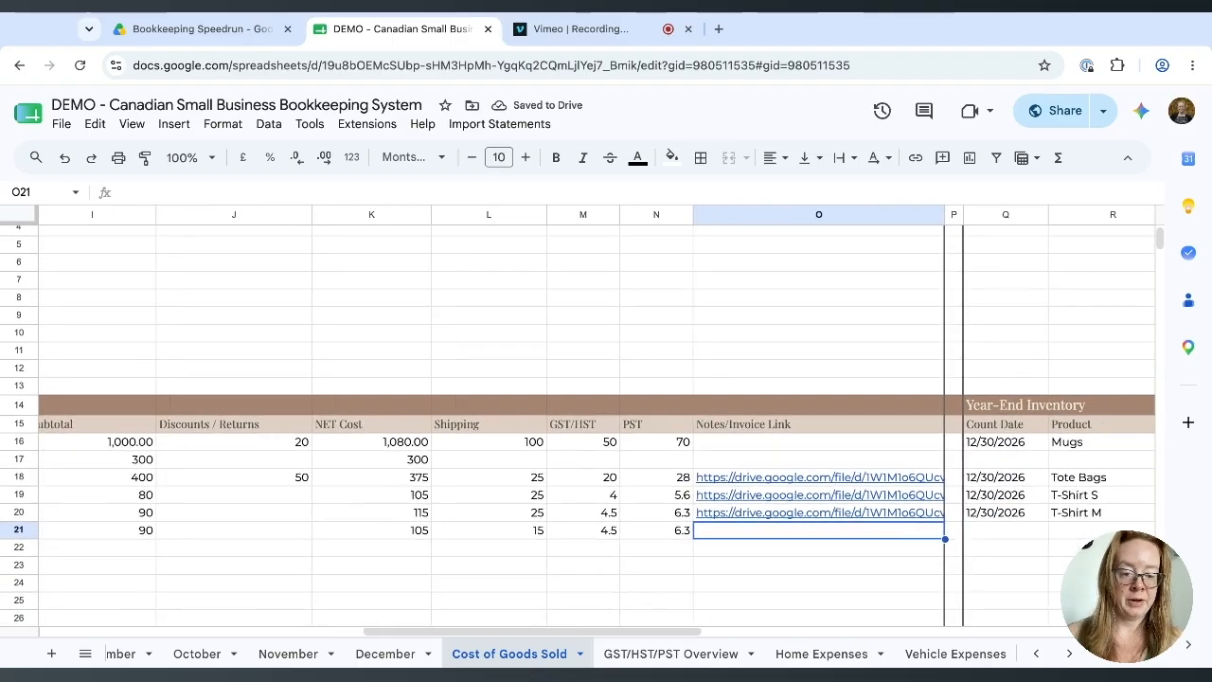
scroll(844, 540, right, 10)
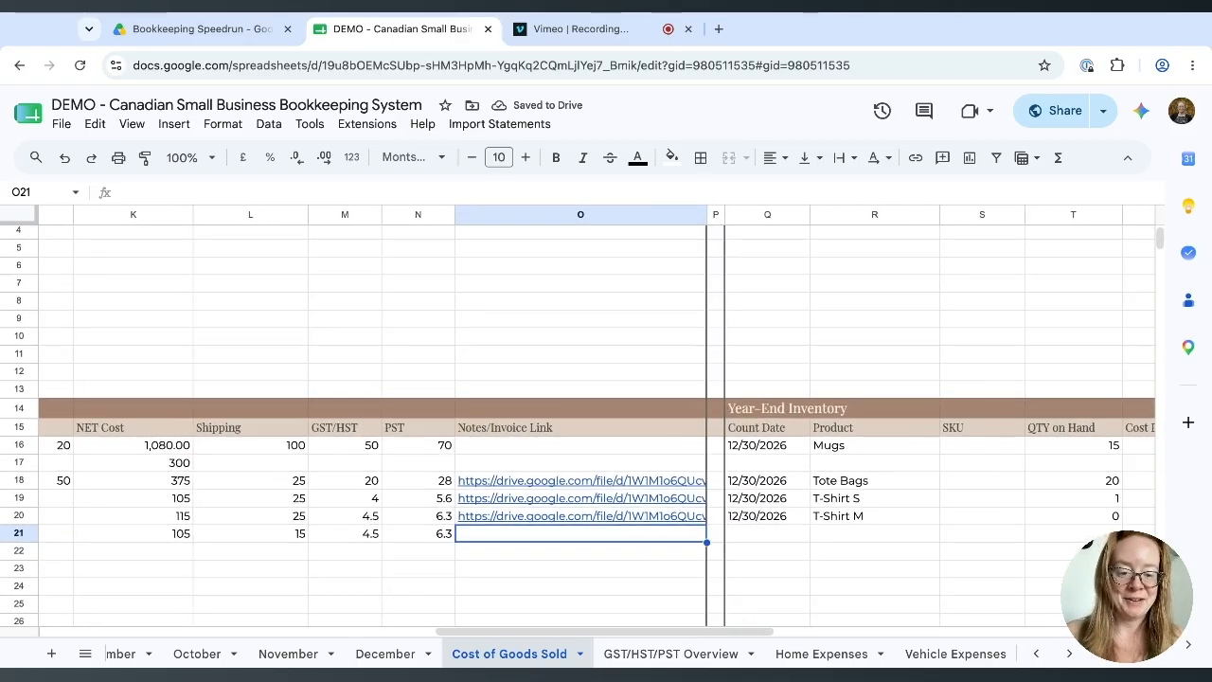
click(287, 513)
text(12/30/2026)
key(Tab)
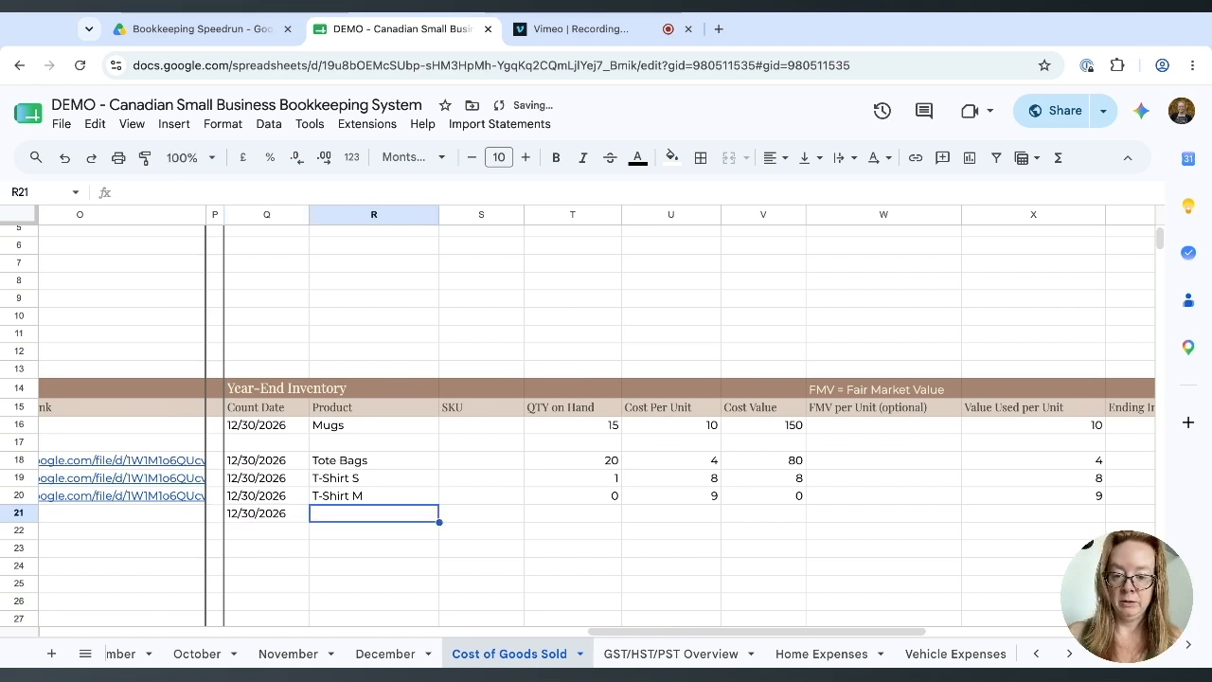
text(T-Shirt M)
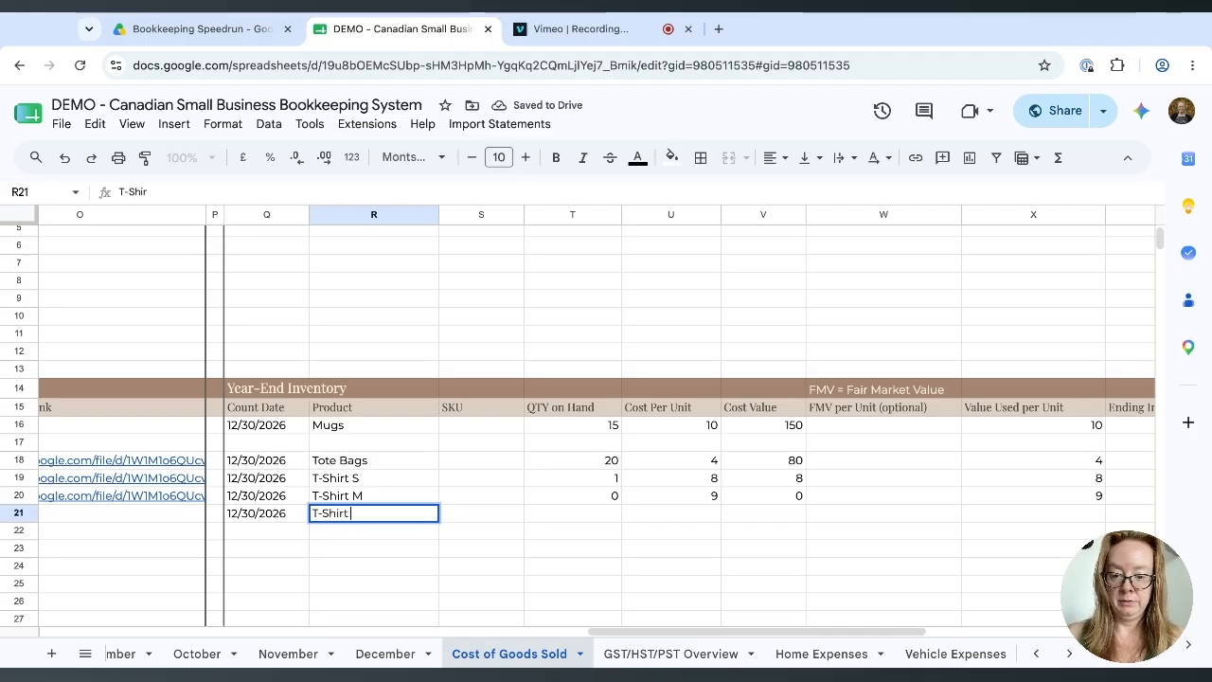
key(Tab)
key(Tab)
text(4)
key(Tab)
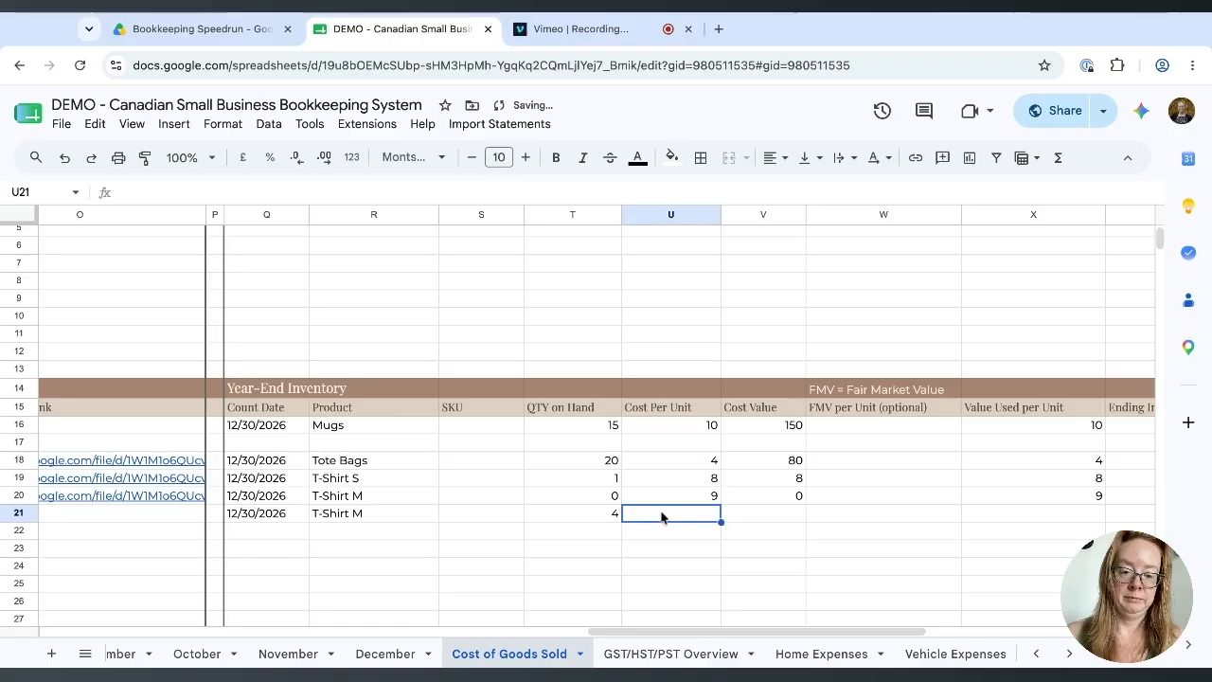
text(9)
click(712, 582)
scroll(533, 542, left, 10)
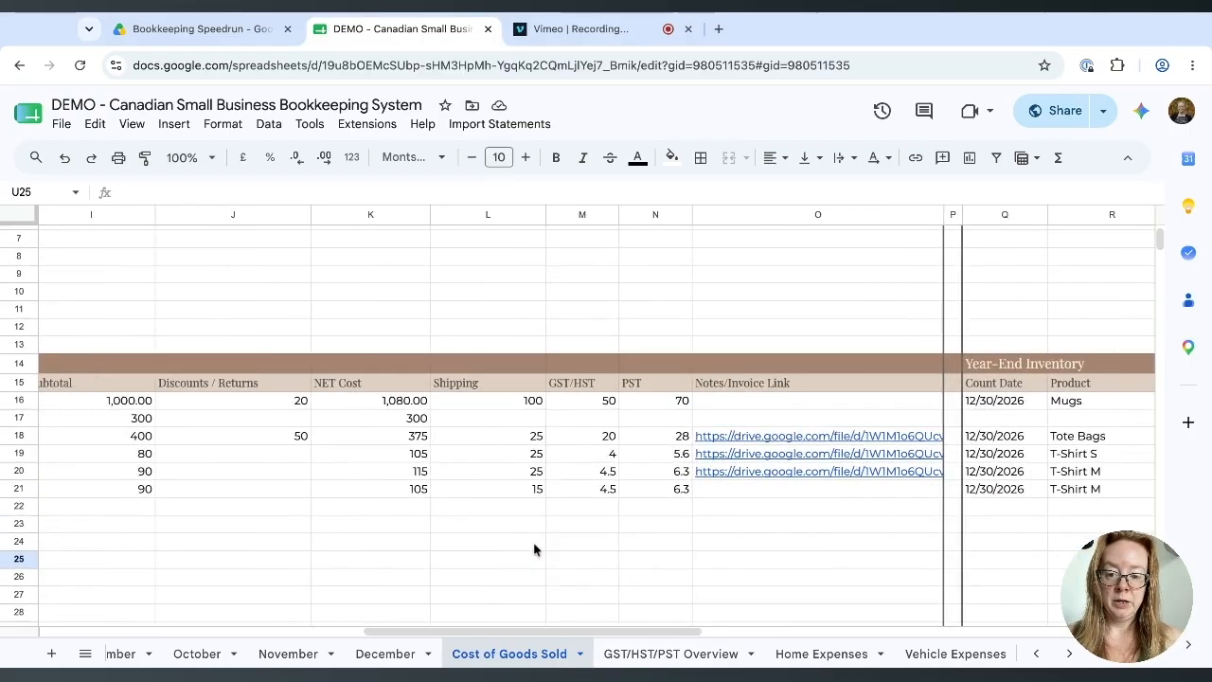
Return to the COGS Summary and check the Closing Inventory formula.
scroll(533, 549, up, 3)
scroll(533, 550, left, 6)
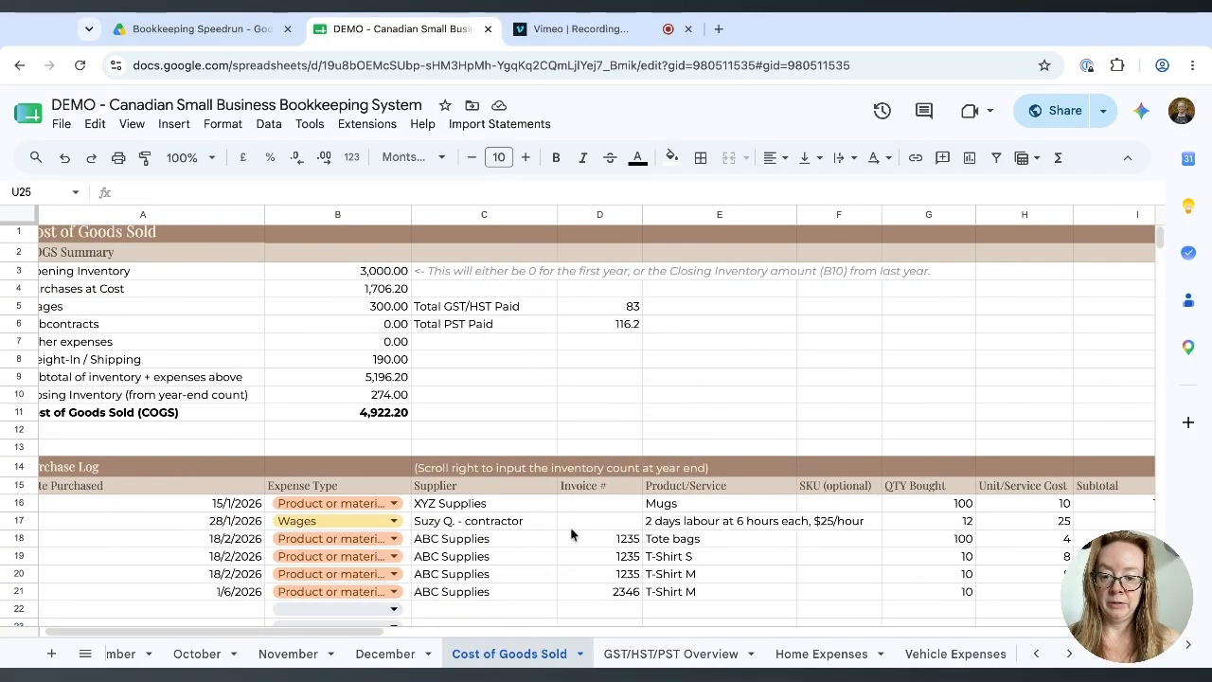
click(391, 396)
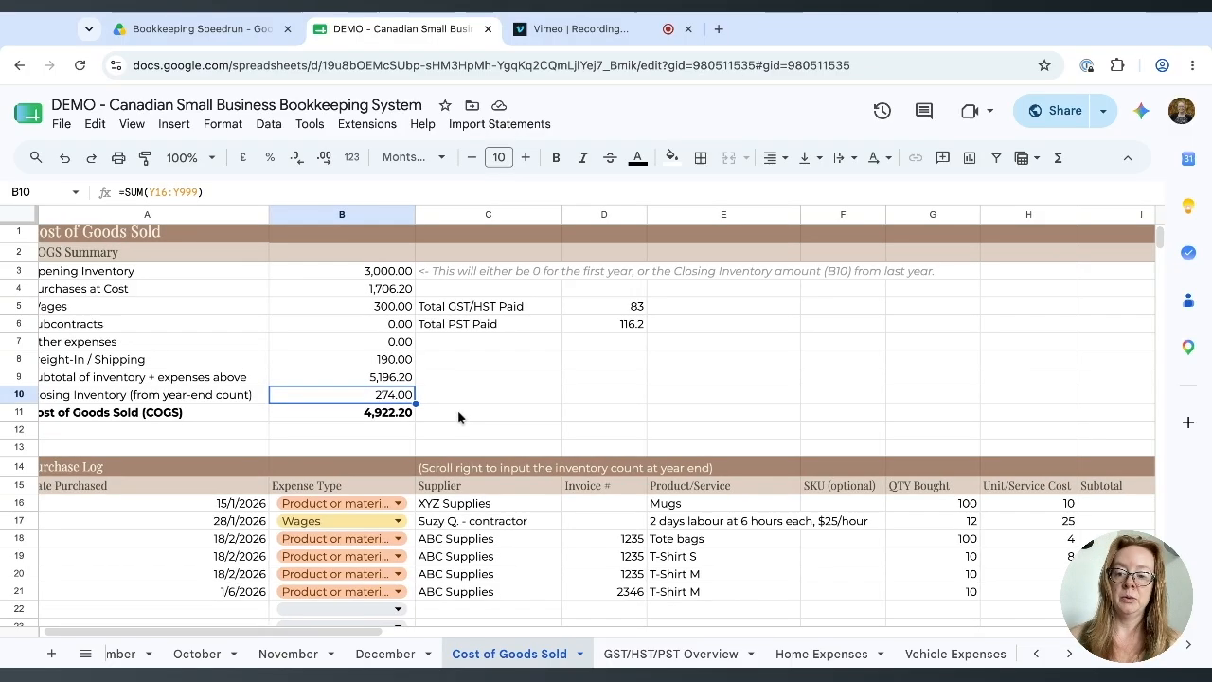
scroll(458, 409, left, 1)
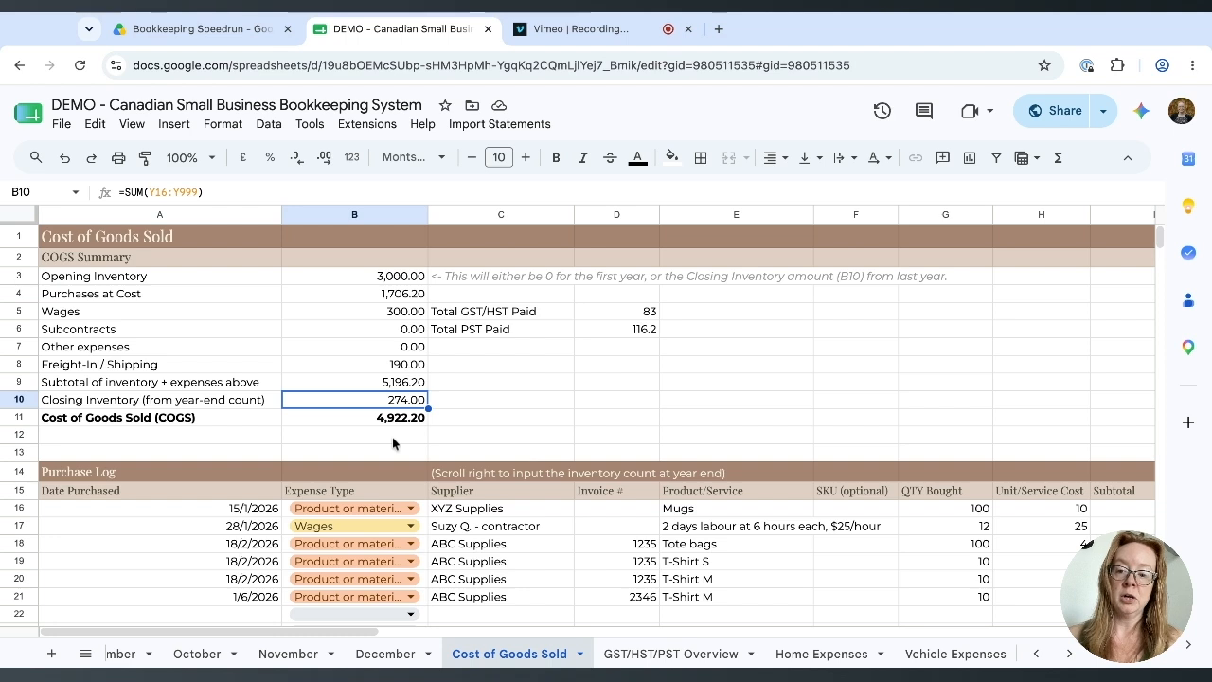
Review the Opening Inventory, Purchases, Wages, Freight-In, subtotal, Closing Inventory and COGS formulas.
click(402, 280)
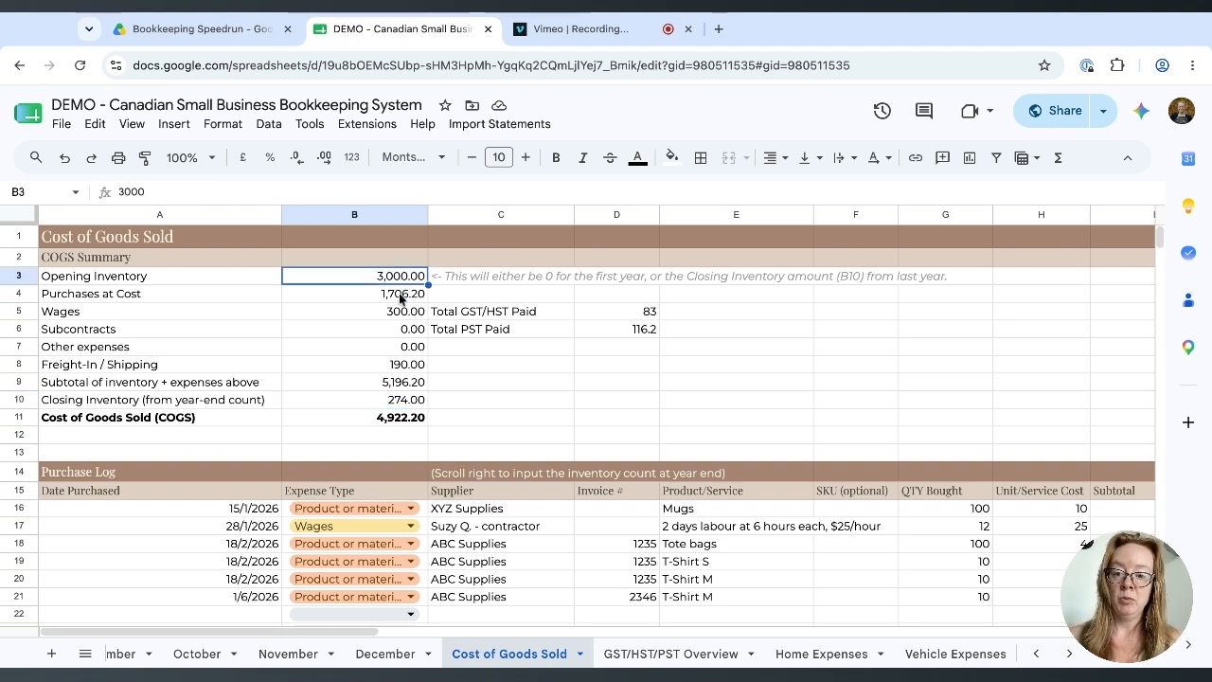
click(403, 295)
click(405, 313)
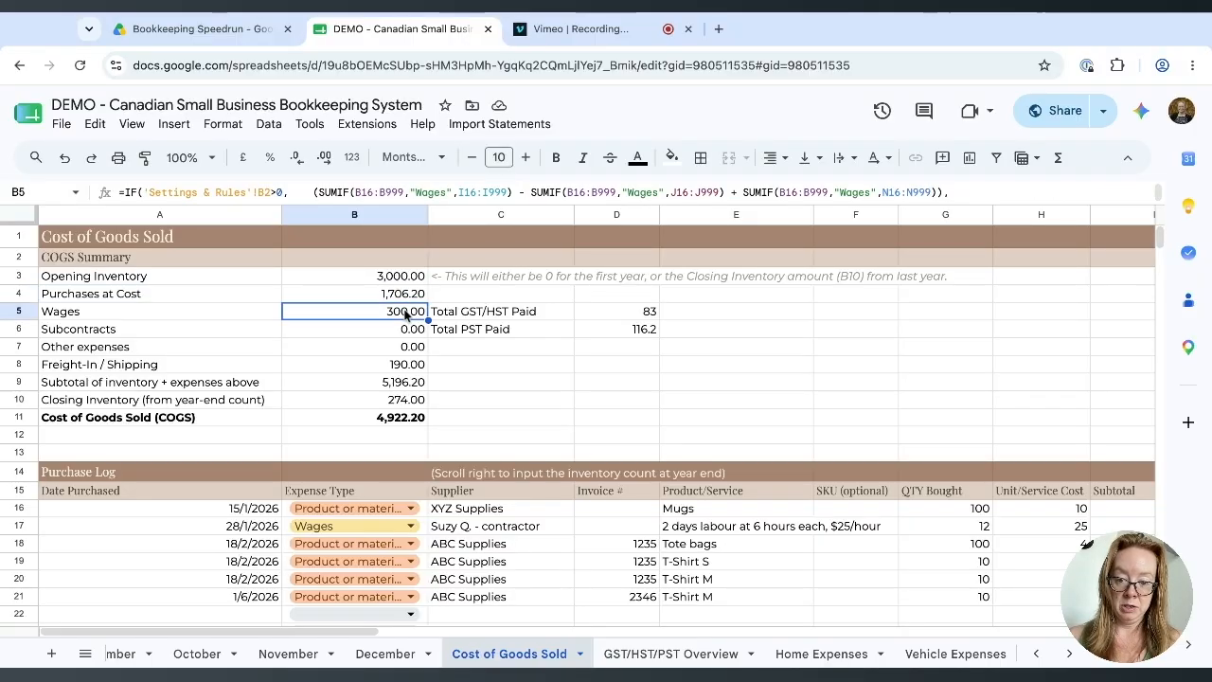
click(398, 369)
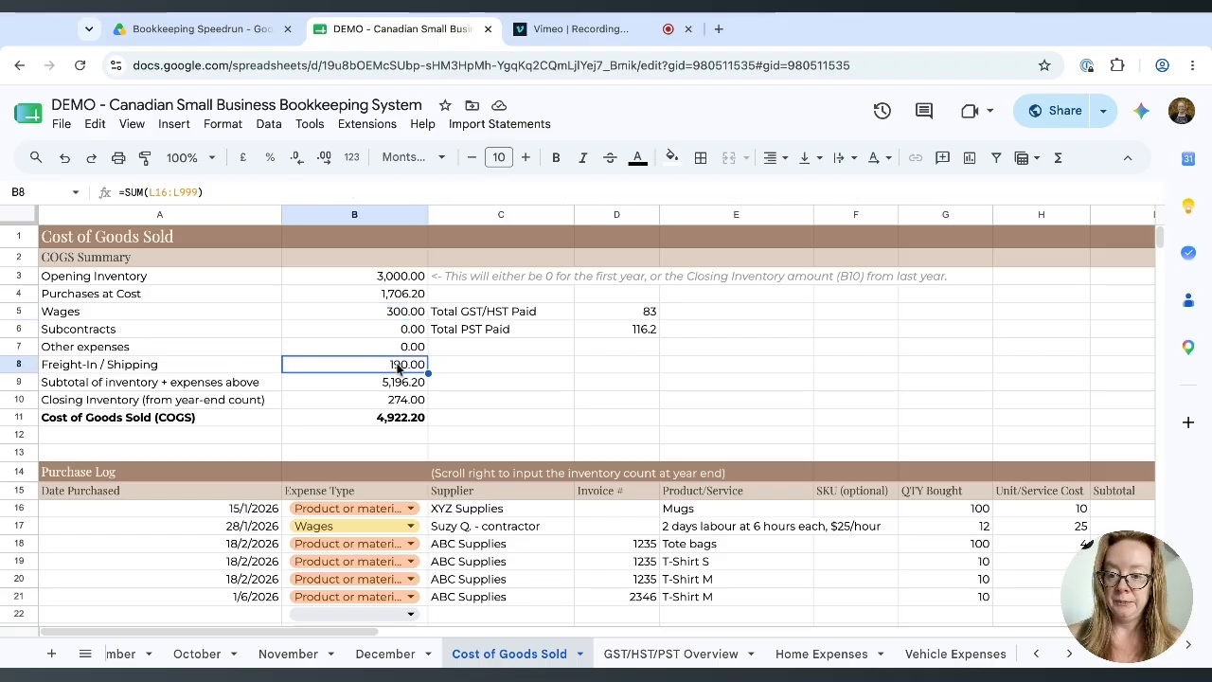
click(399, 387)
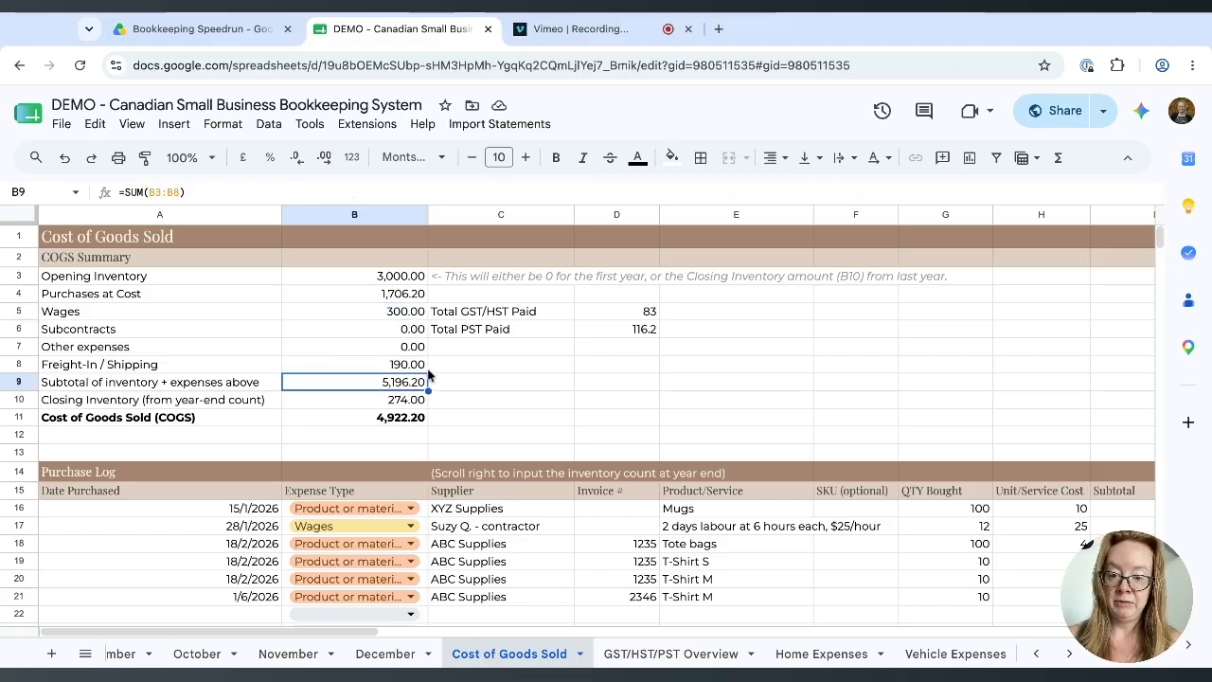
click(413, 401)
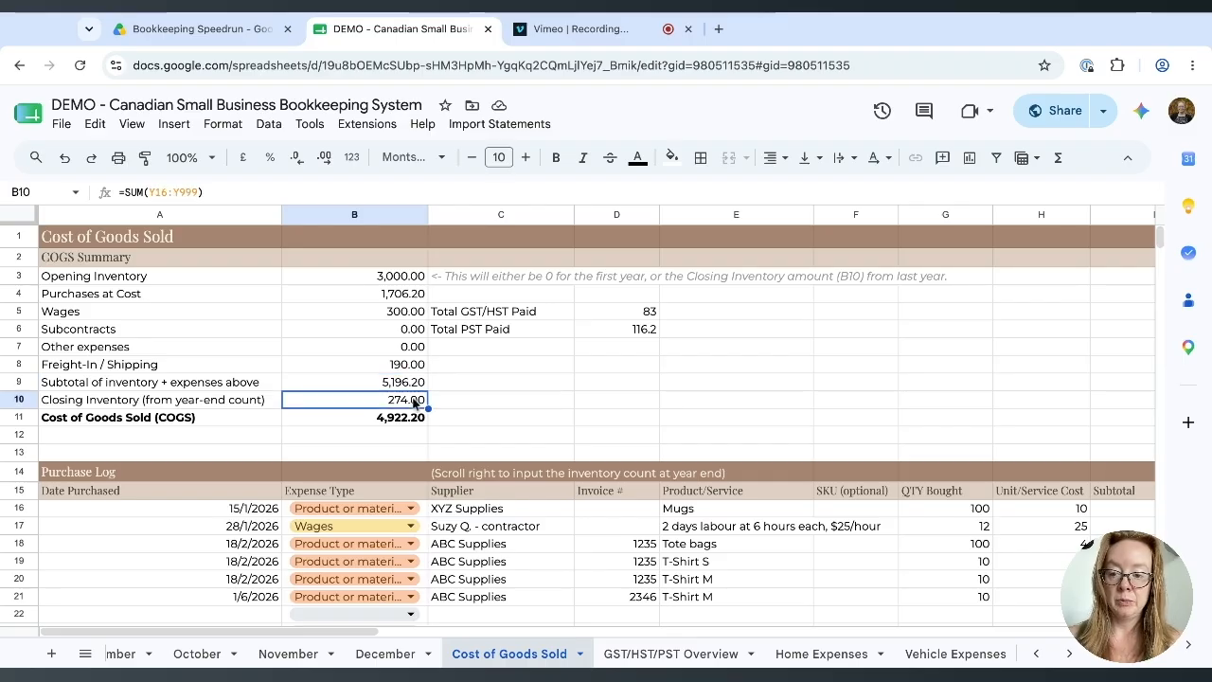
click(399, 383)
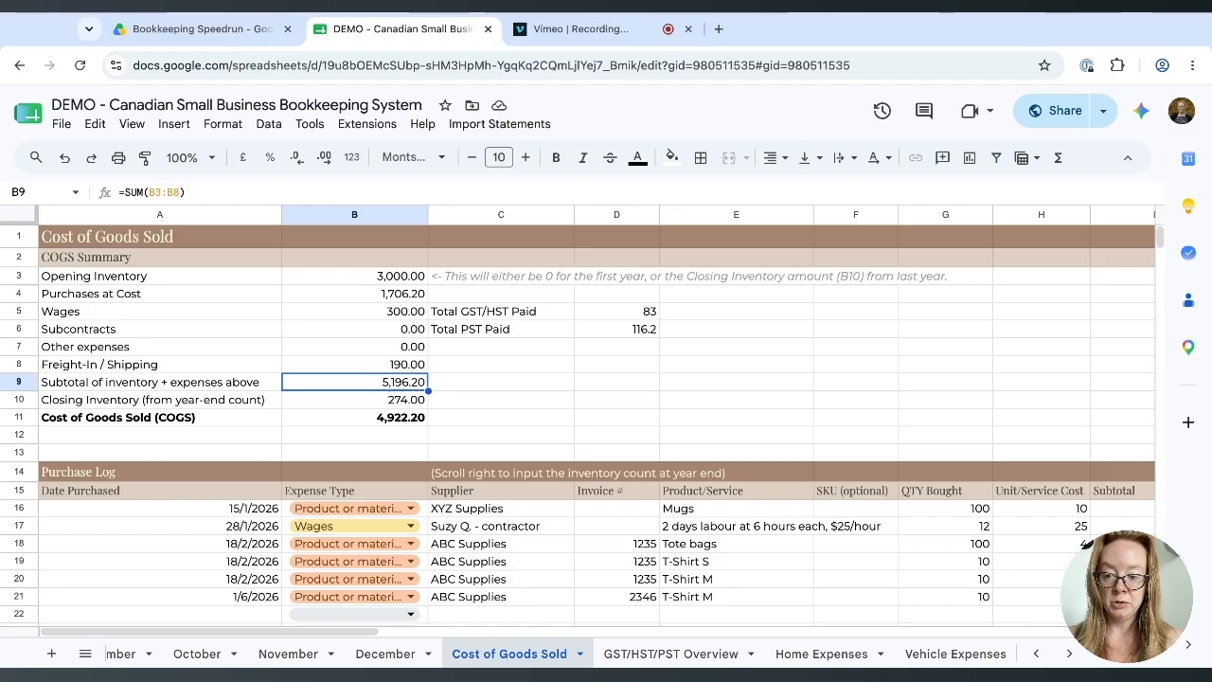
click(406, 399)
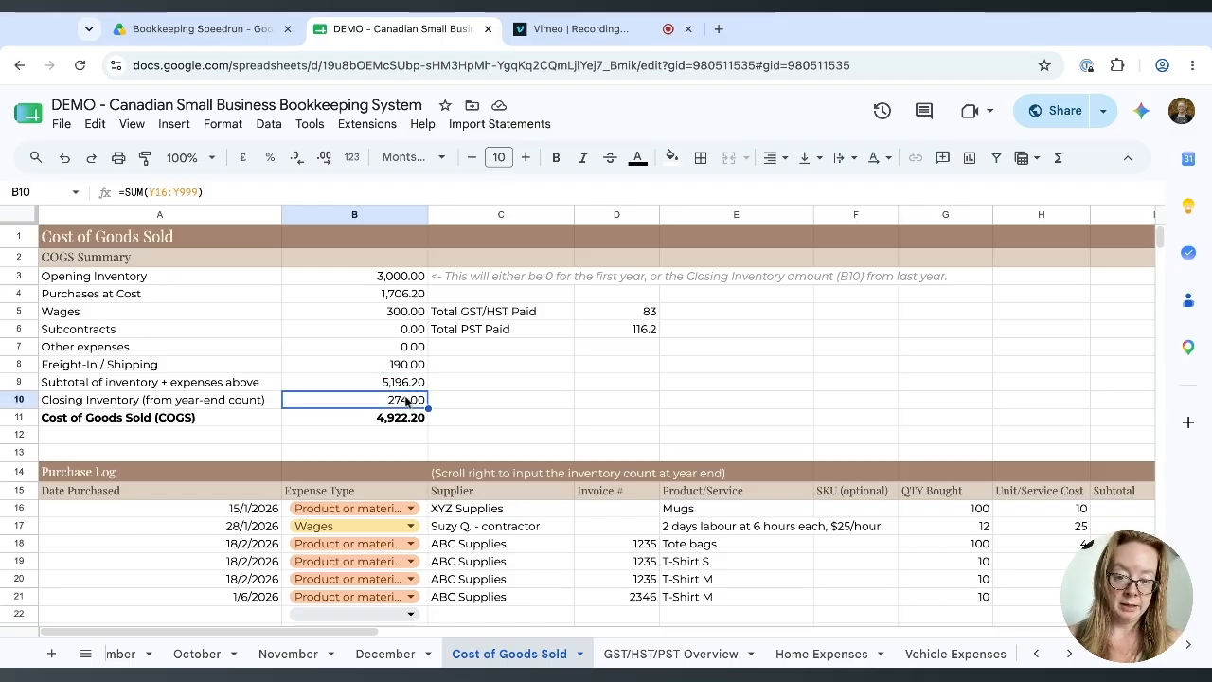
click(397, 421)
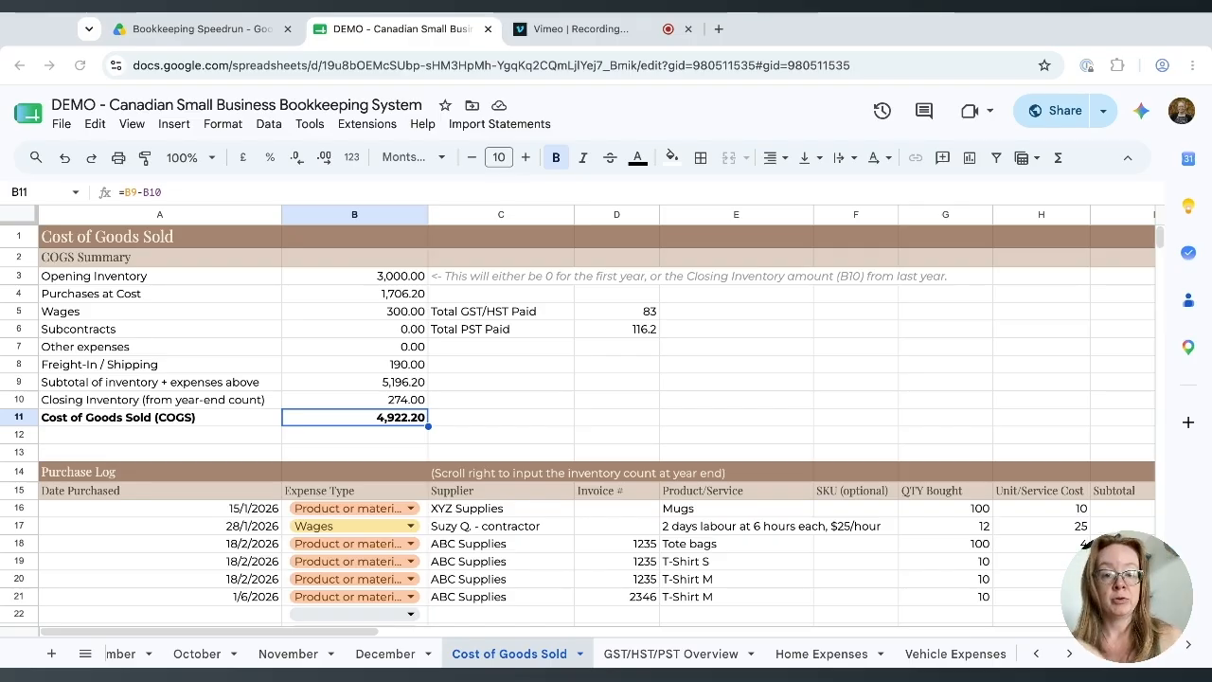
scroll(1087, 544, down, 1)
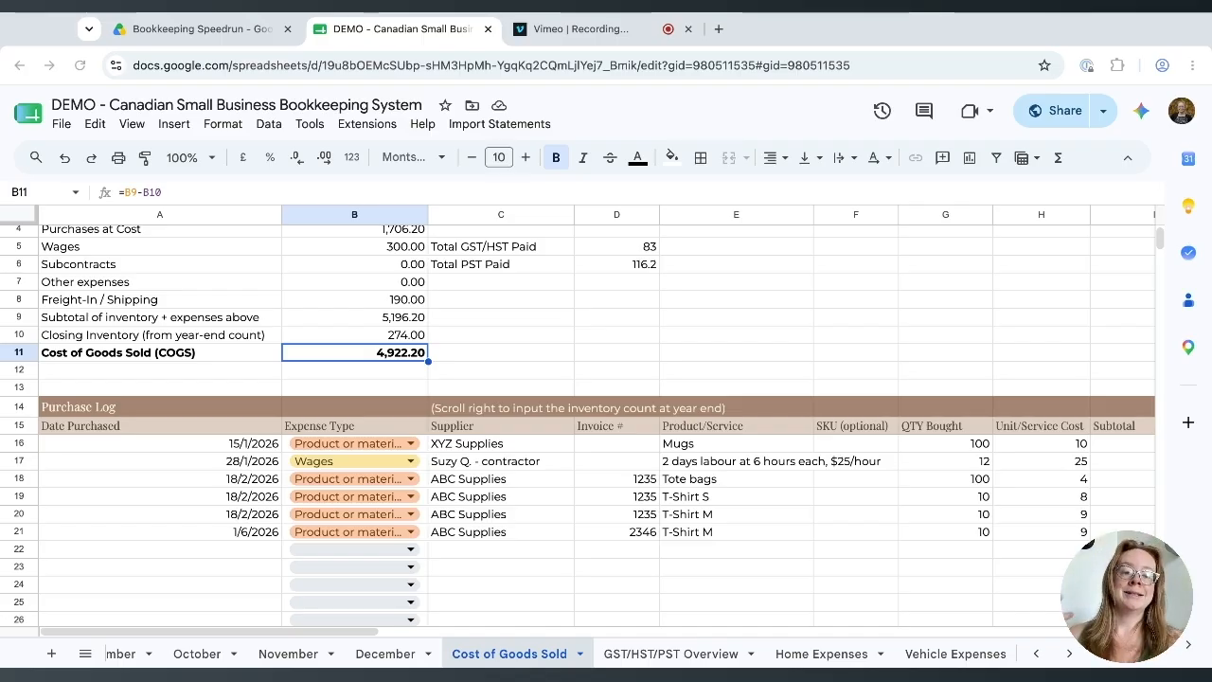
Start row 22 dated 5/6/2026 as a Wages expense with the contractor as supplier.
click(256, 551)
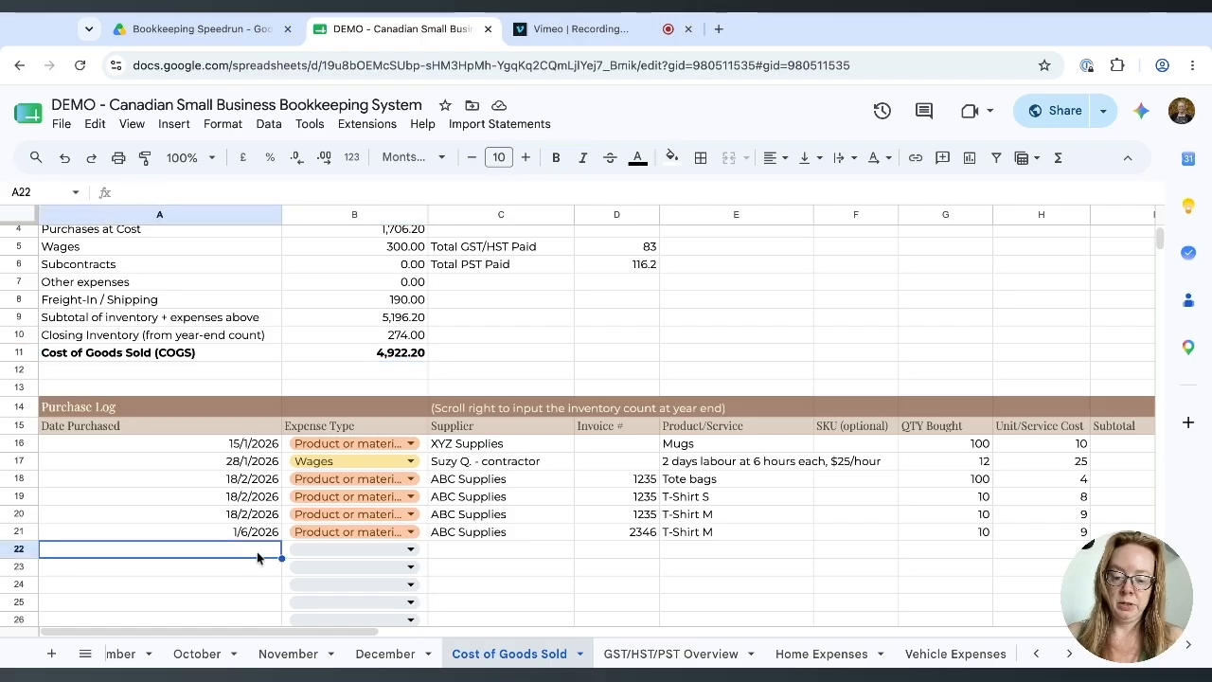
text(5/6/2026)
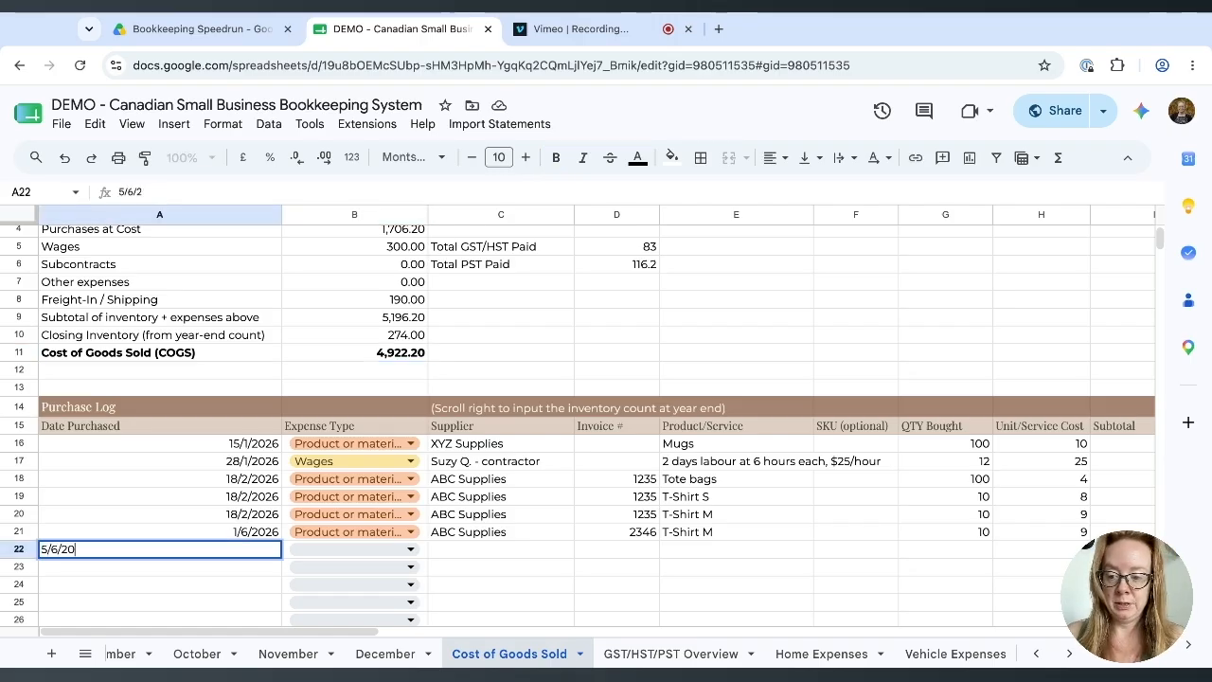
key(Tab)
click(390, 553)
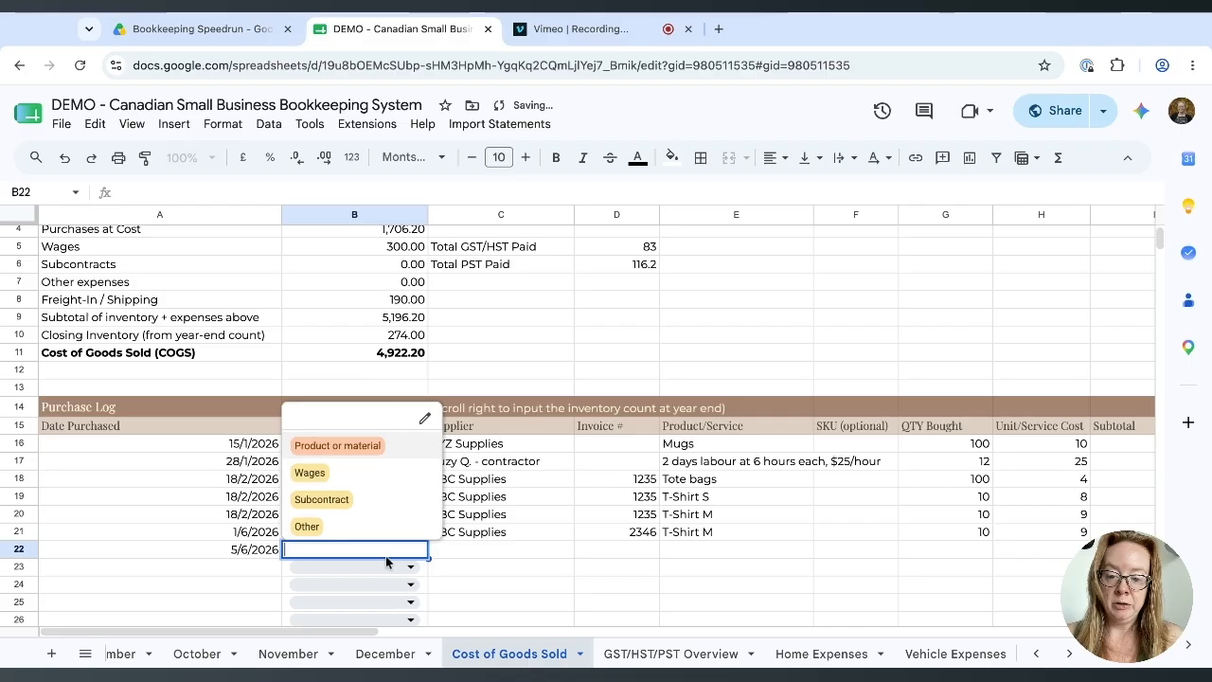
click(346, 487)
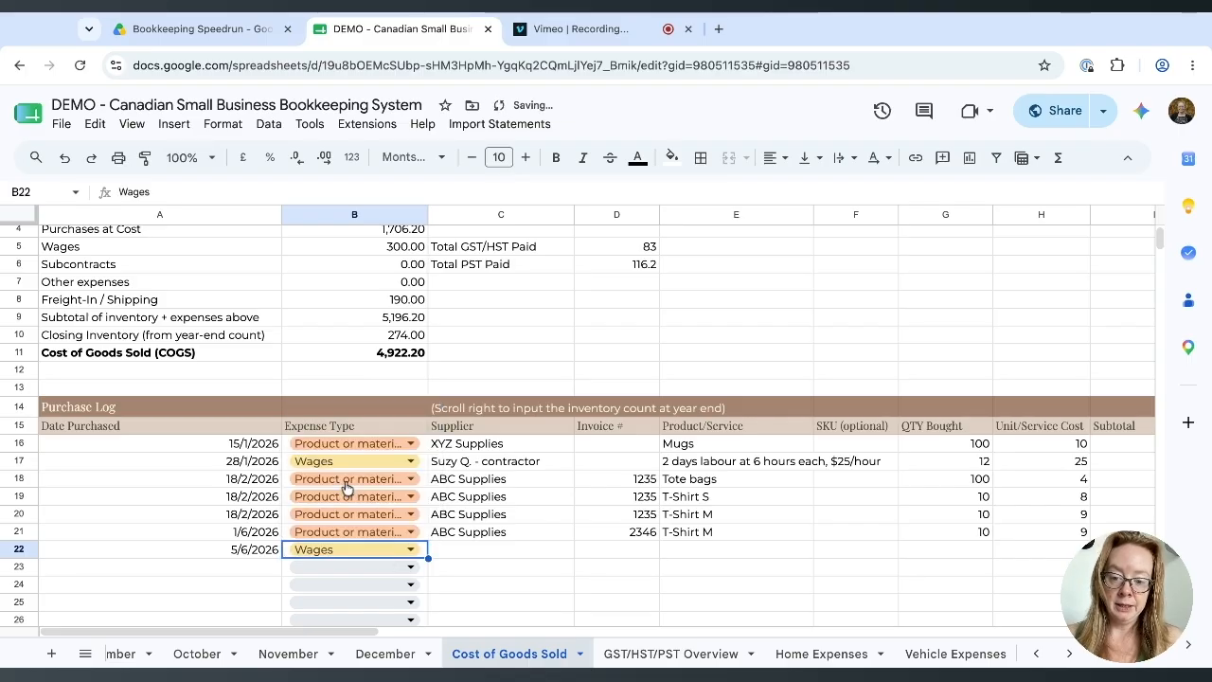
click(467, 553)
text(Suzy Q. - contractor)
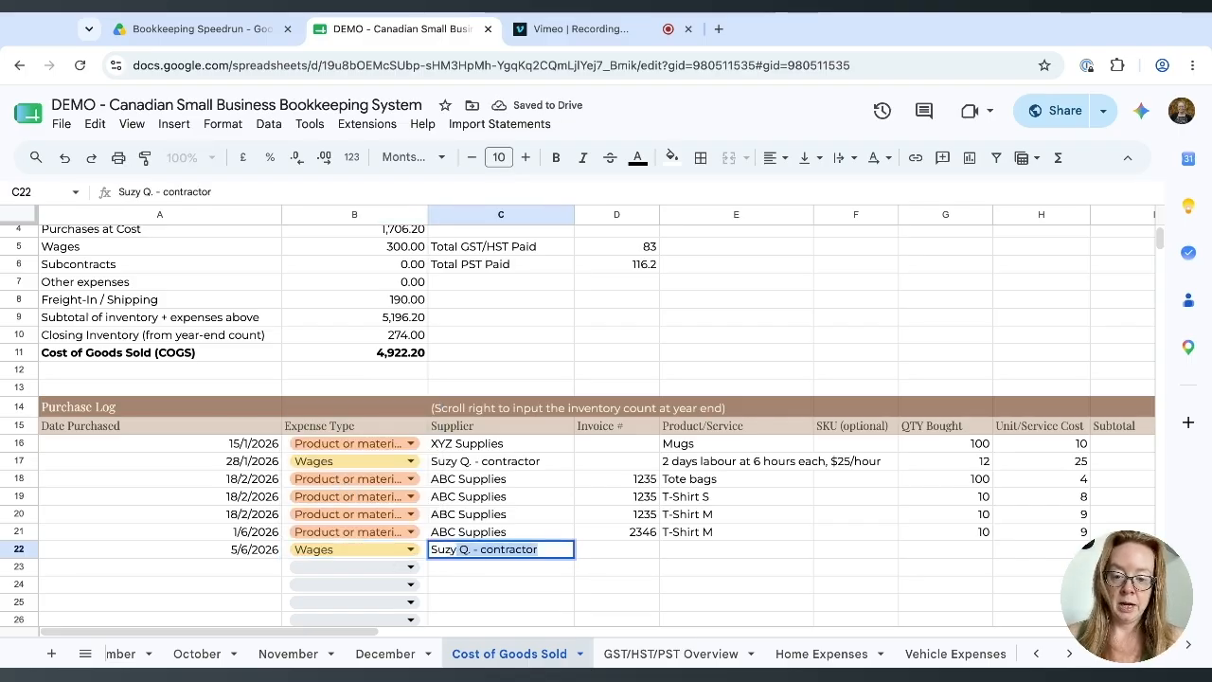
key(Tab)
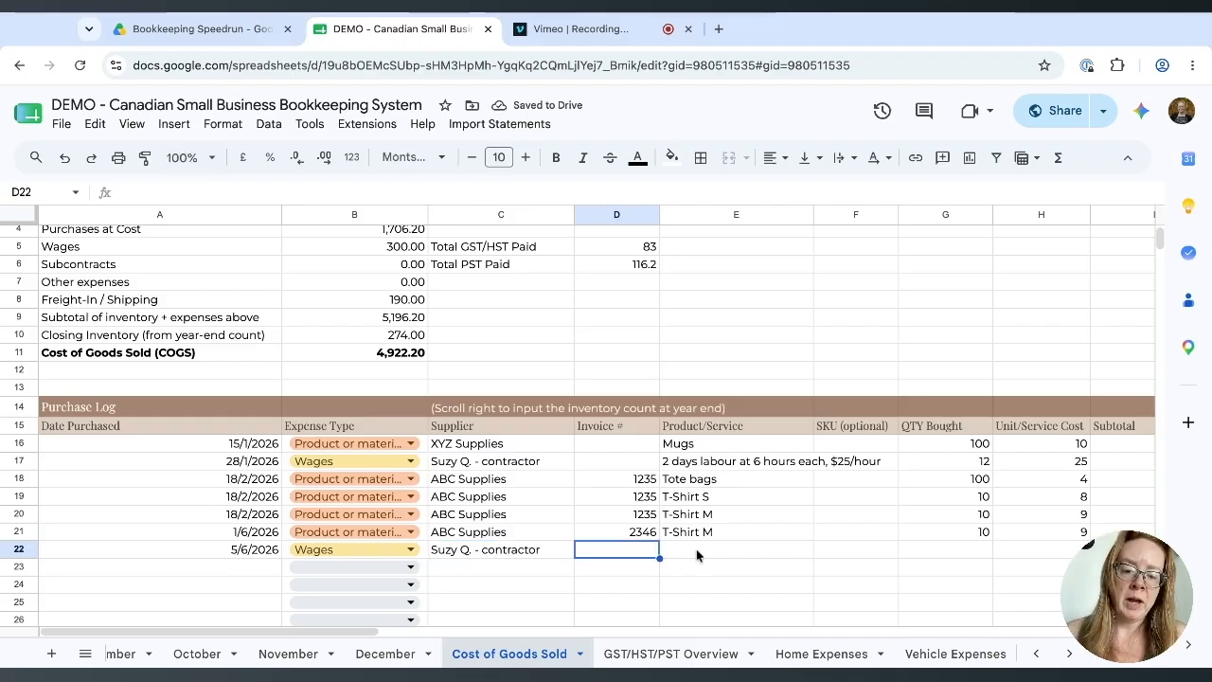
Describe the row as '1 day labour at 8 hour, $25/hour'.
click(706, 554)
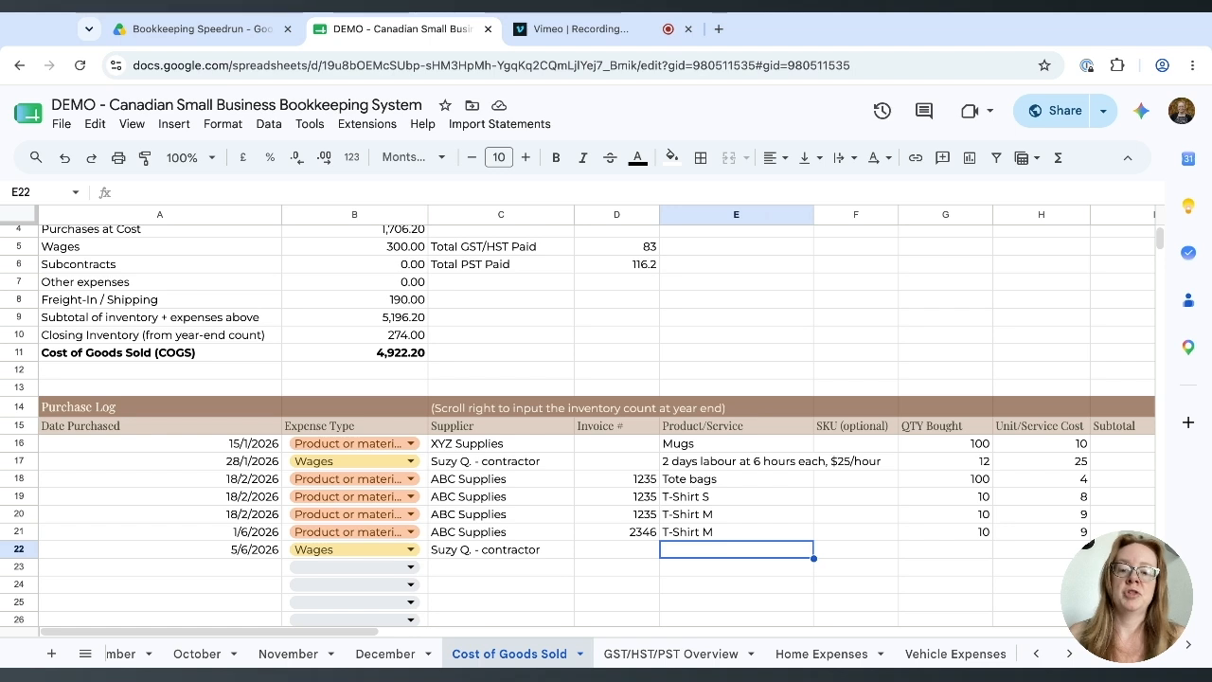
text(1 day labo)
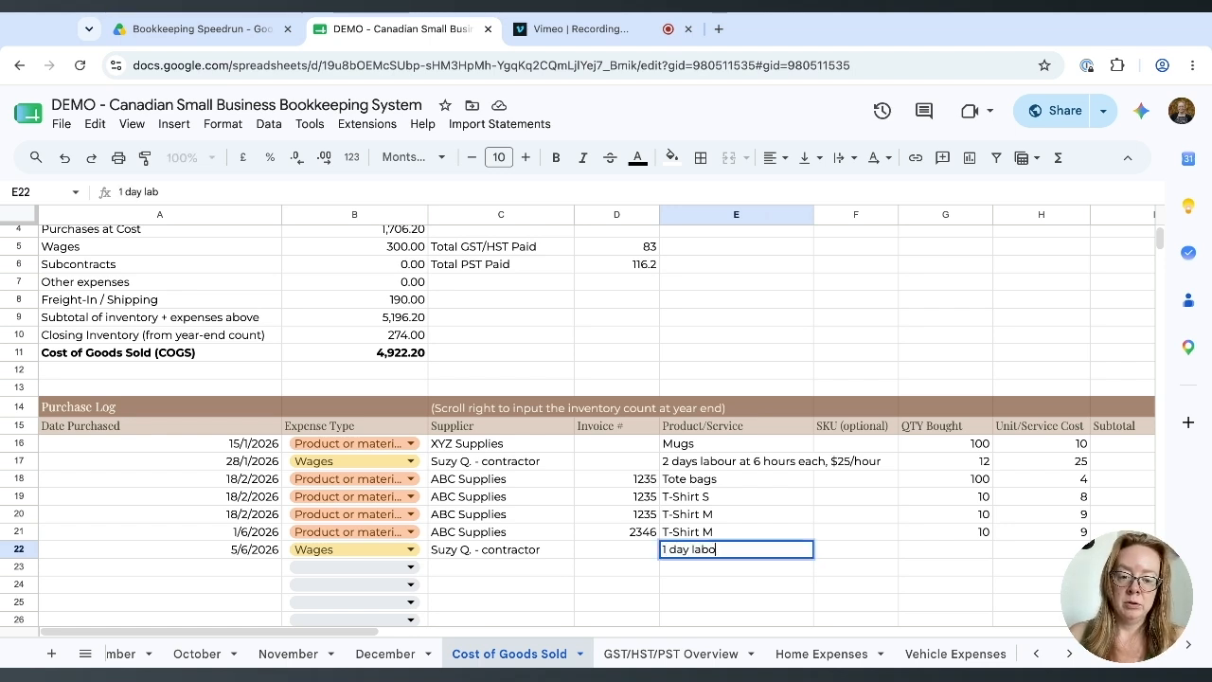
text(ur at 8 hour, )
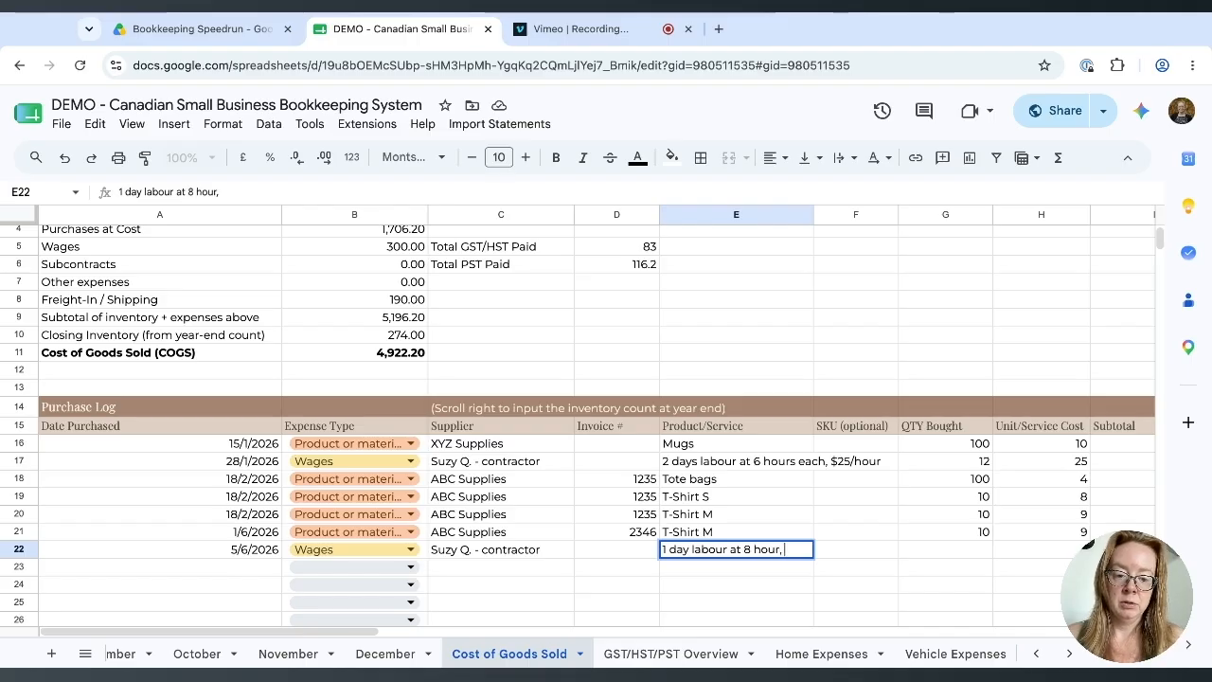
text($25/hour)
key(Return)
Set the labour row's quantity to 8 and unit cost to 25.
scroll(839, 586, right, 2)
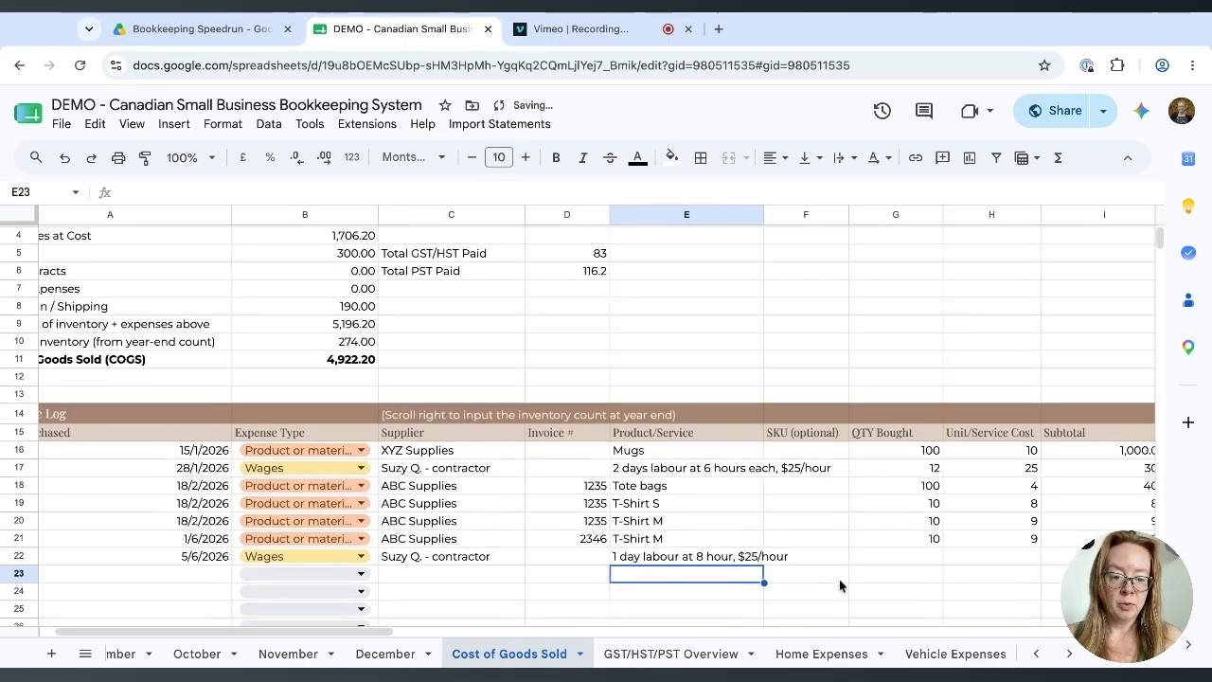
scroll(839, 586, down, 1)
click(830, 530)
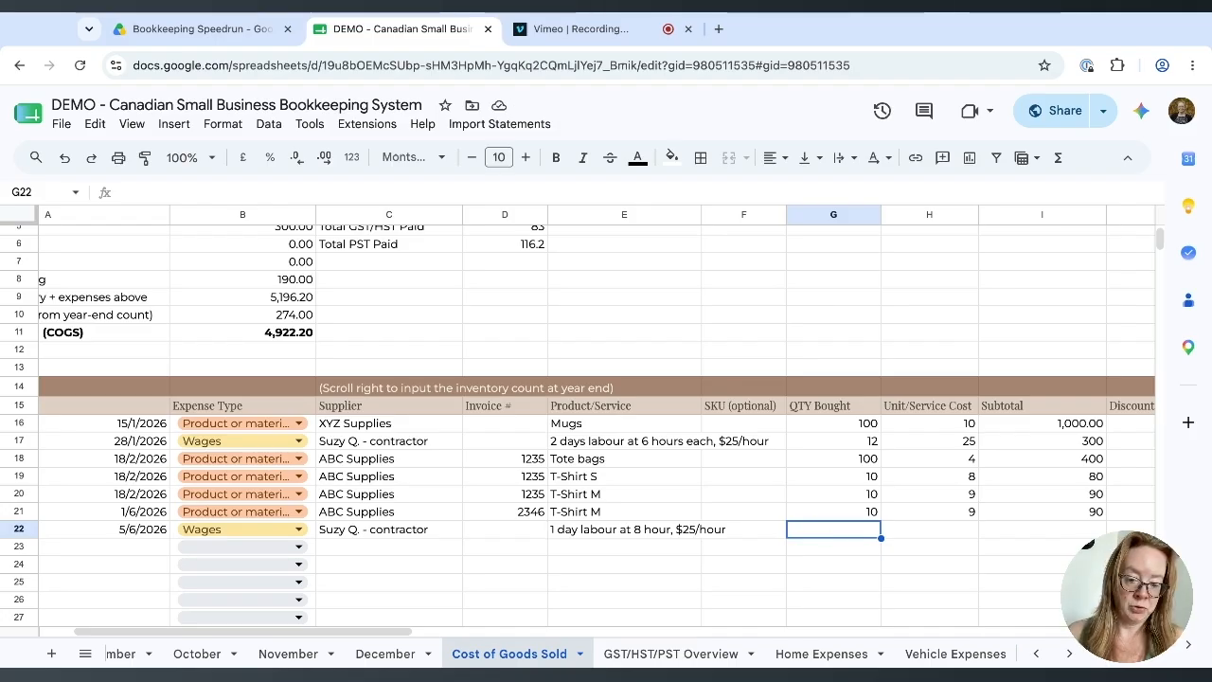
text(8)
key(Return)
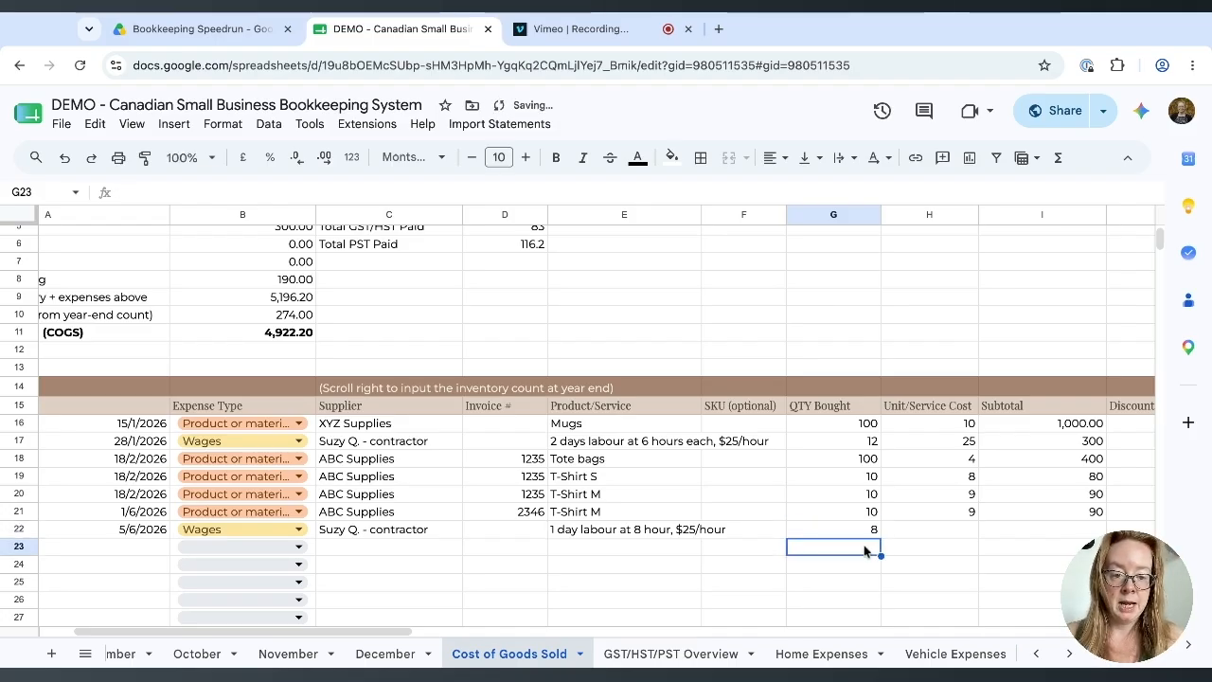
scroll(864, 551, right, 1)
click(865, 541)
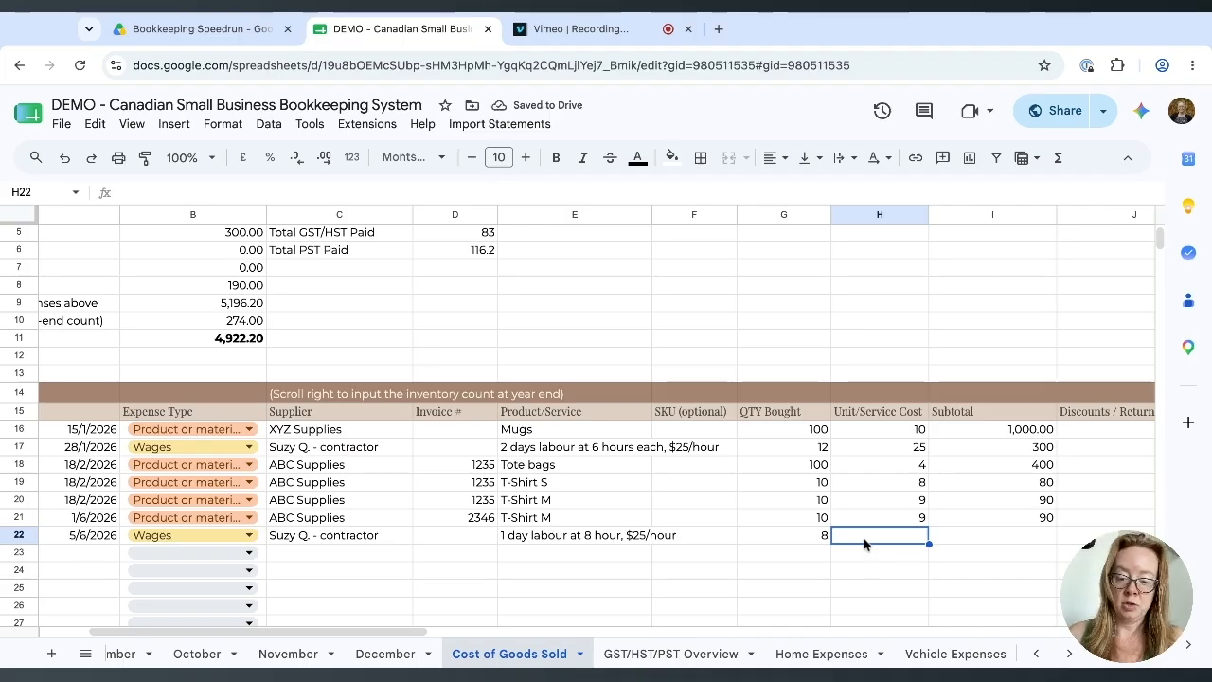
text(25)
click(864, 570)
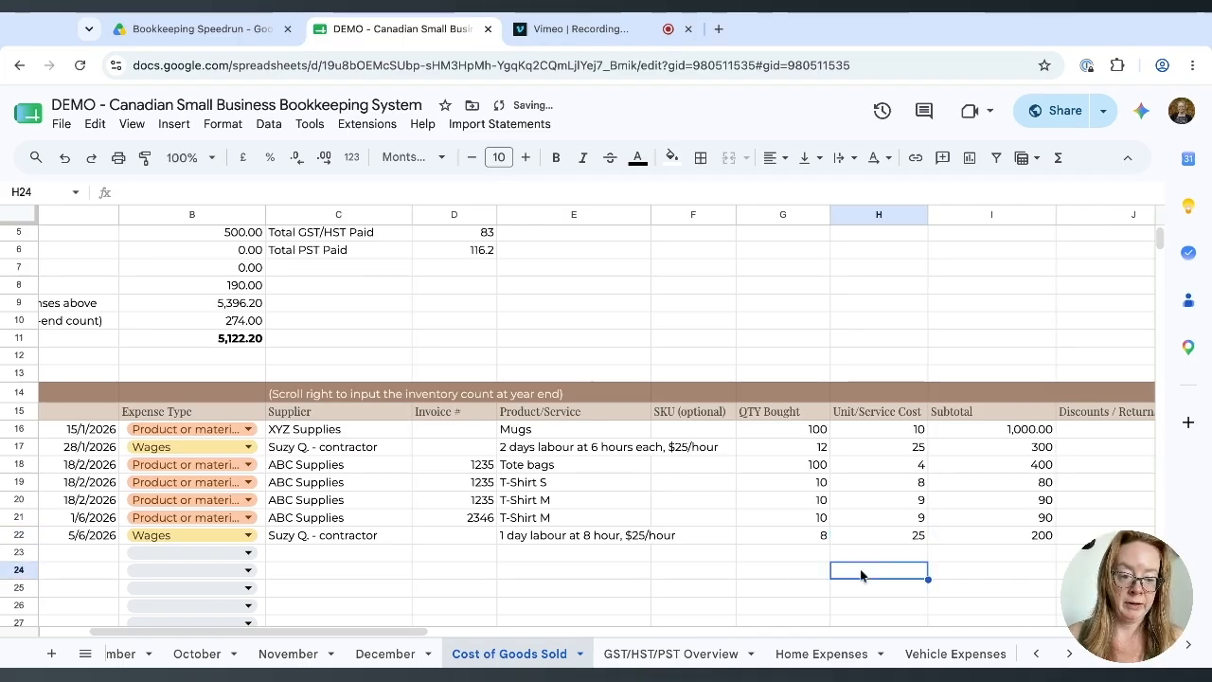
scroll(860, 565, right, 3)
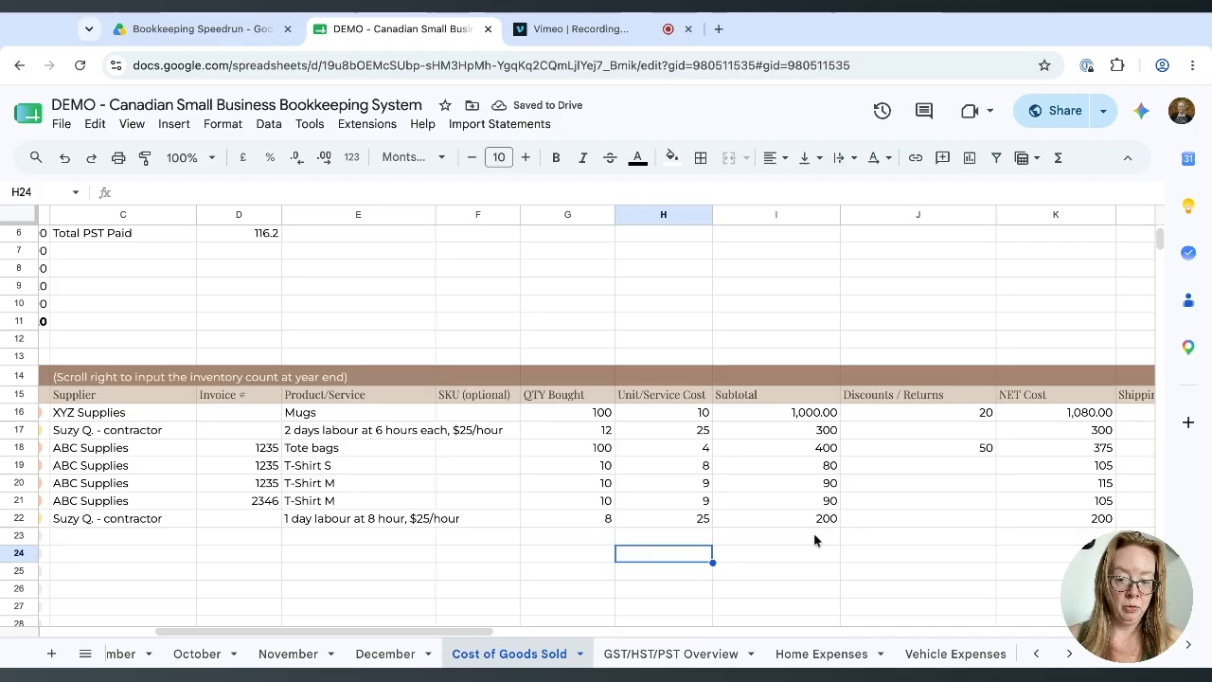
scroll(410, 533, left, 4)
scroll(410, 533, up, 3)
click(399, 310)
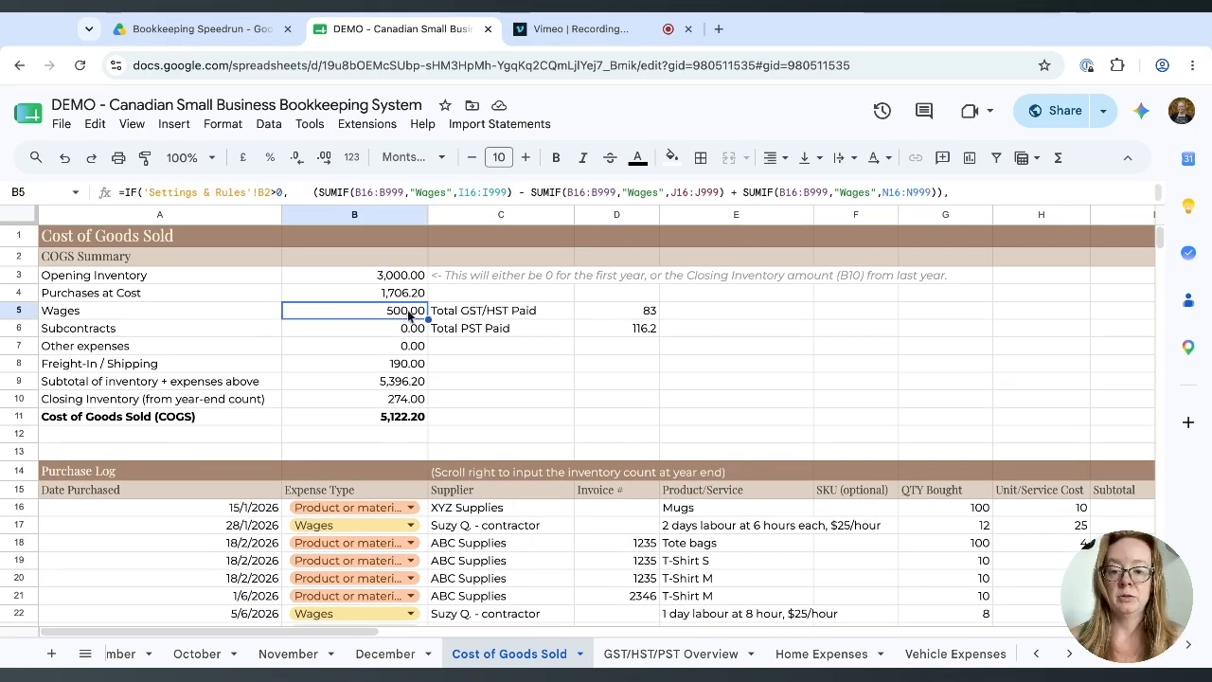
click(389, 420)
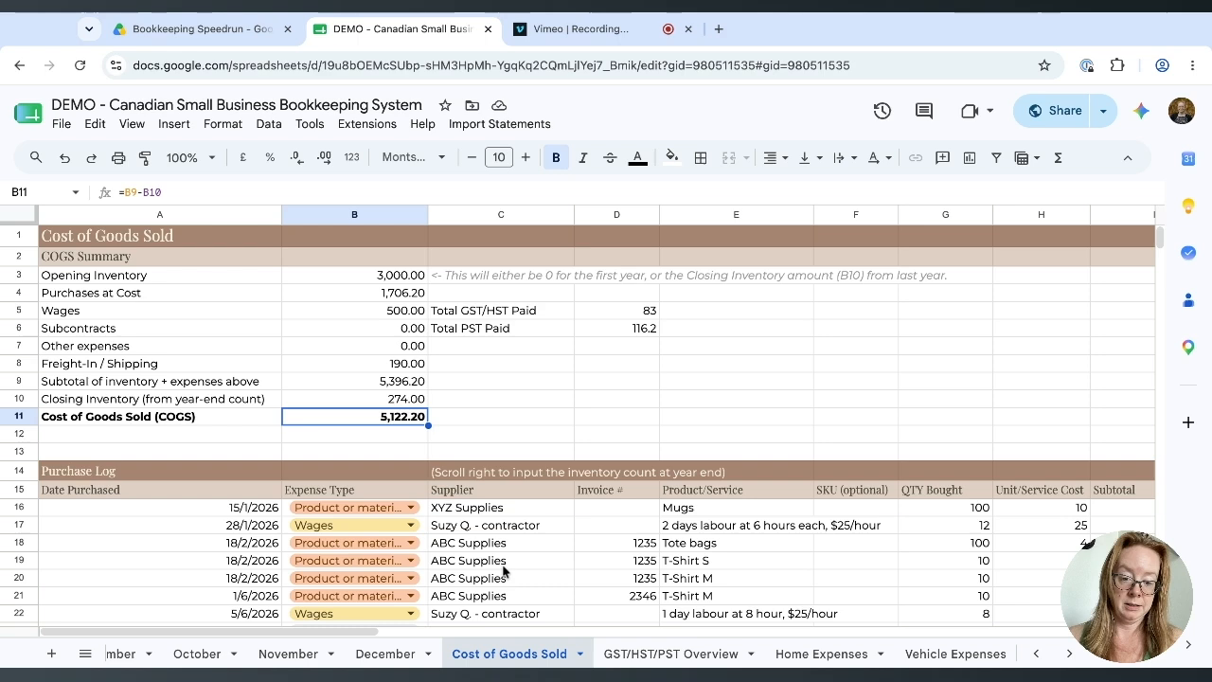
scroll(503, 569, down, 2)
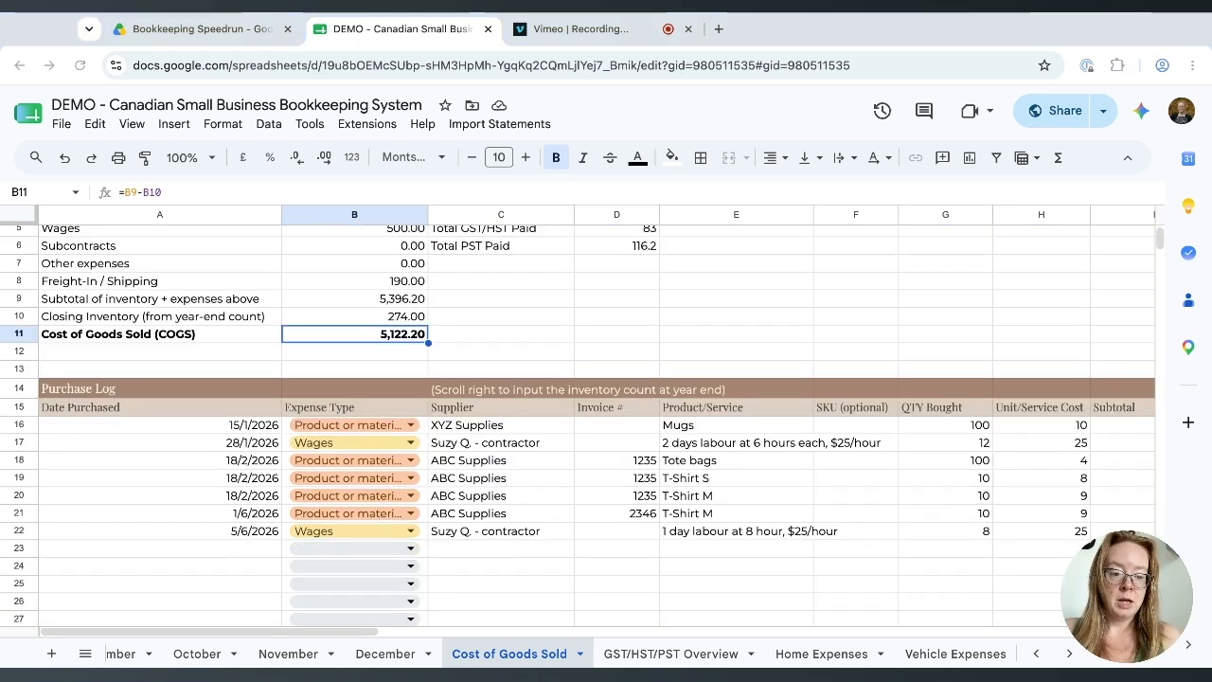
click(406, 550)
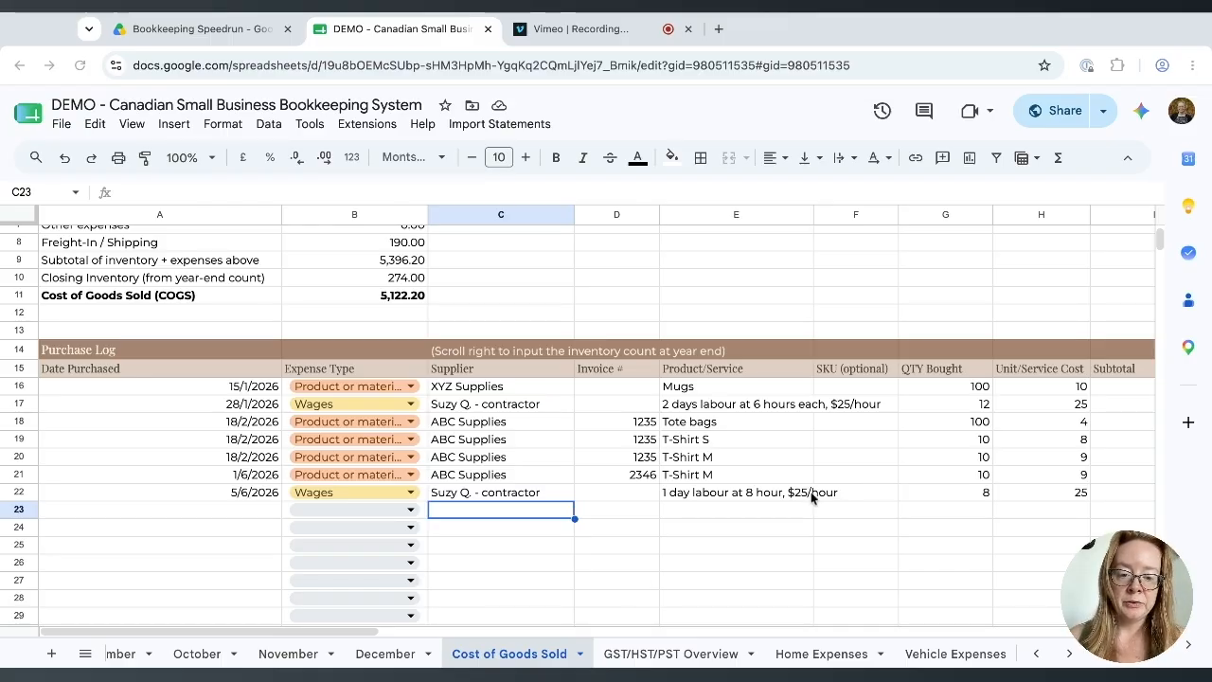
scroll(793, 514, right, 5)
scroll(794, 514, right, 10)
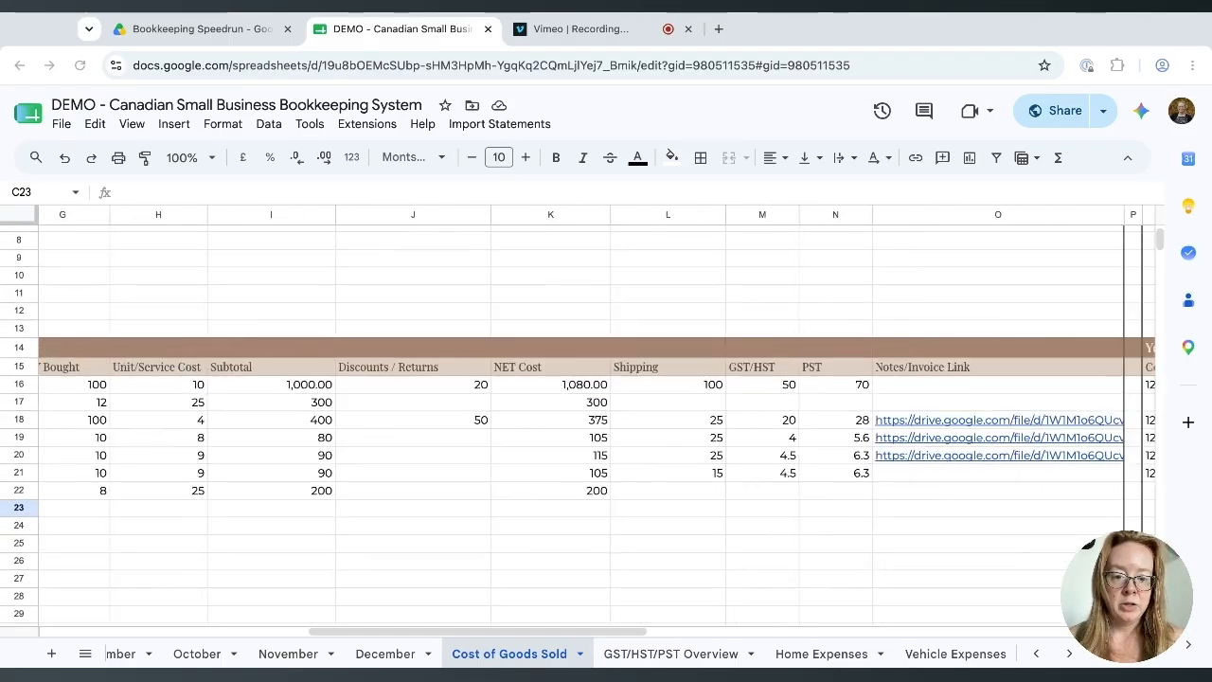
scroll(772, 409, right, 2)
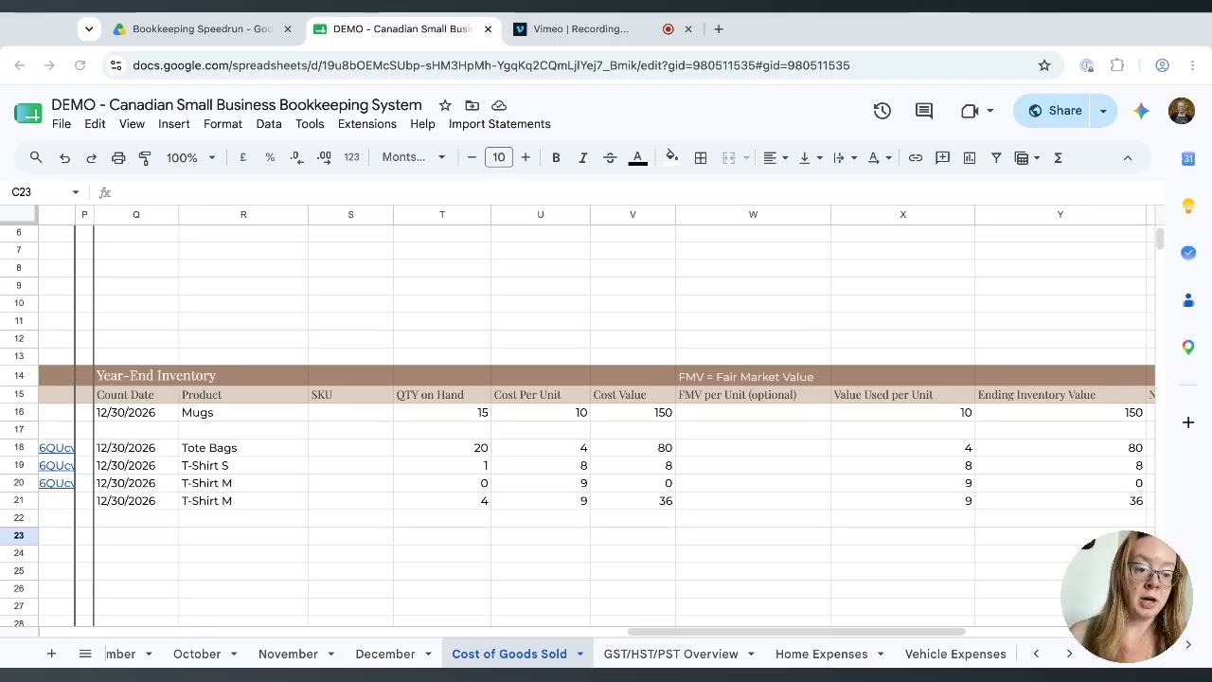
Start row 23 dated 15/6/2026: Product or material from Viral Trends Co, invoice 3456.
scroll(240, 541, left, 10)
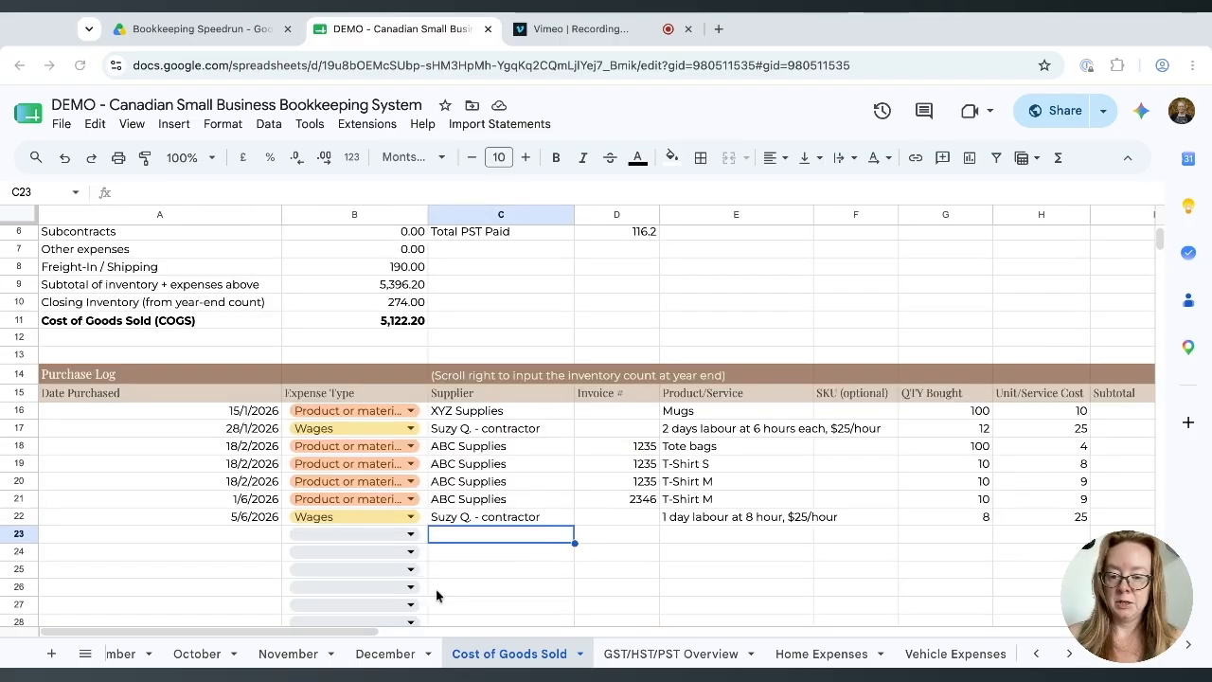
click(240, 536)
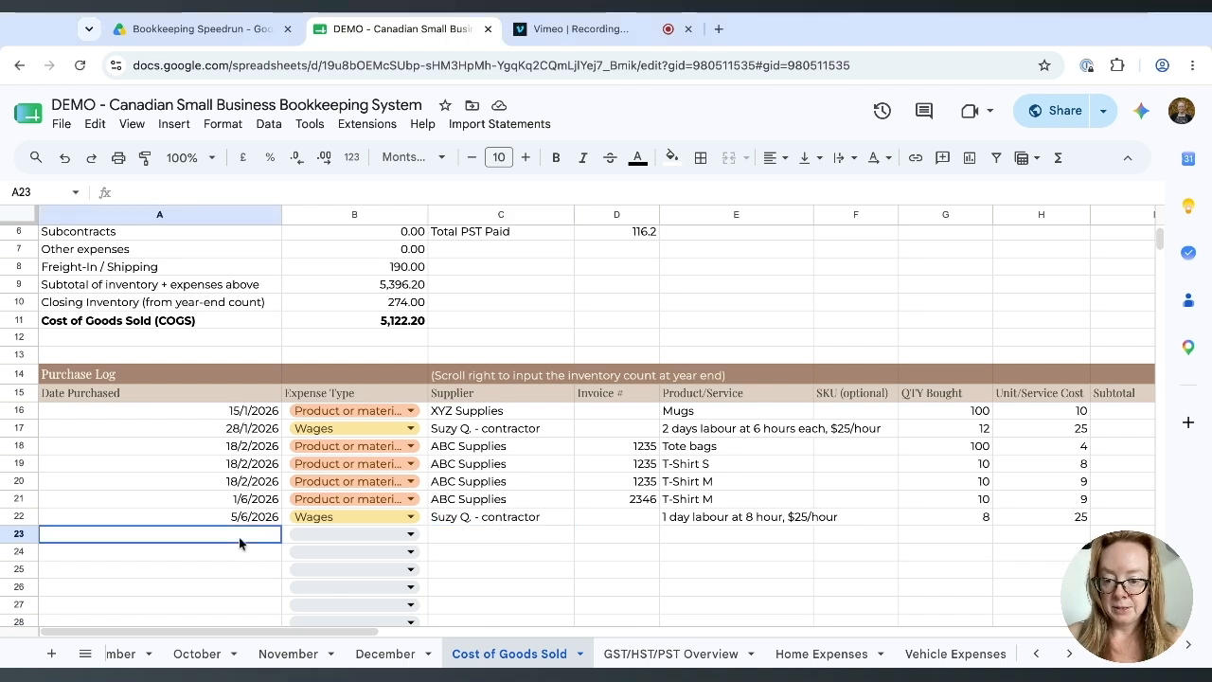
text(15/6/2026)
key(Tab)
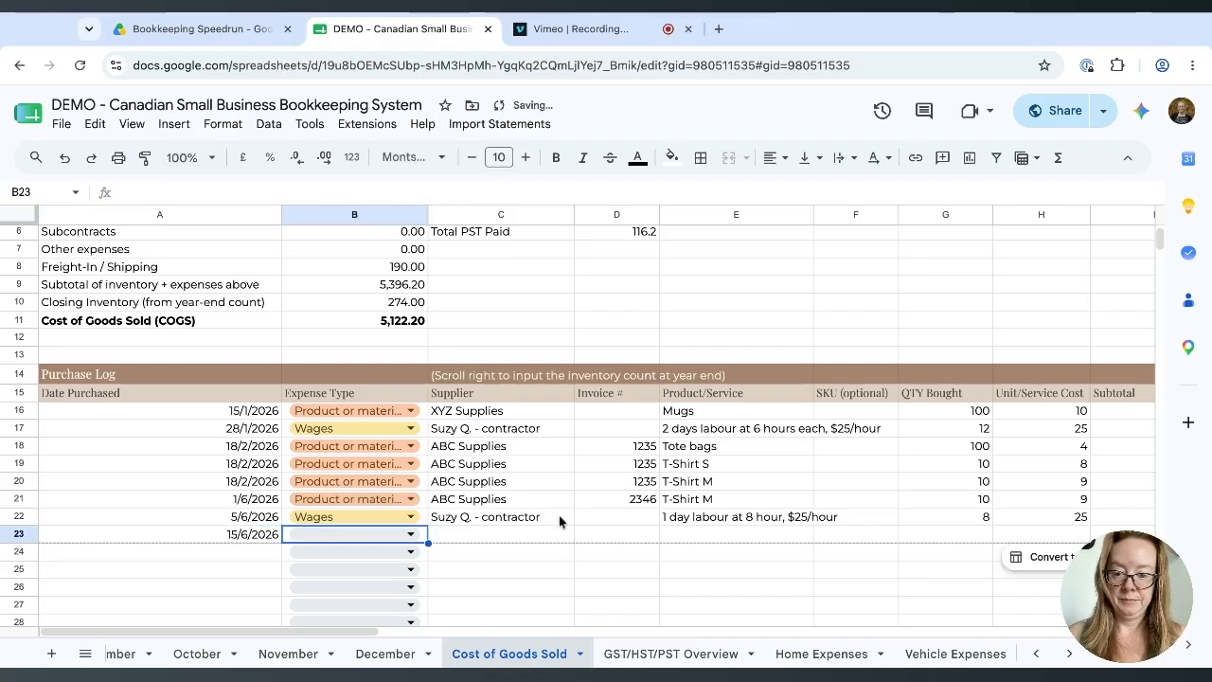
click(409, 534)
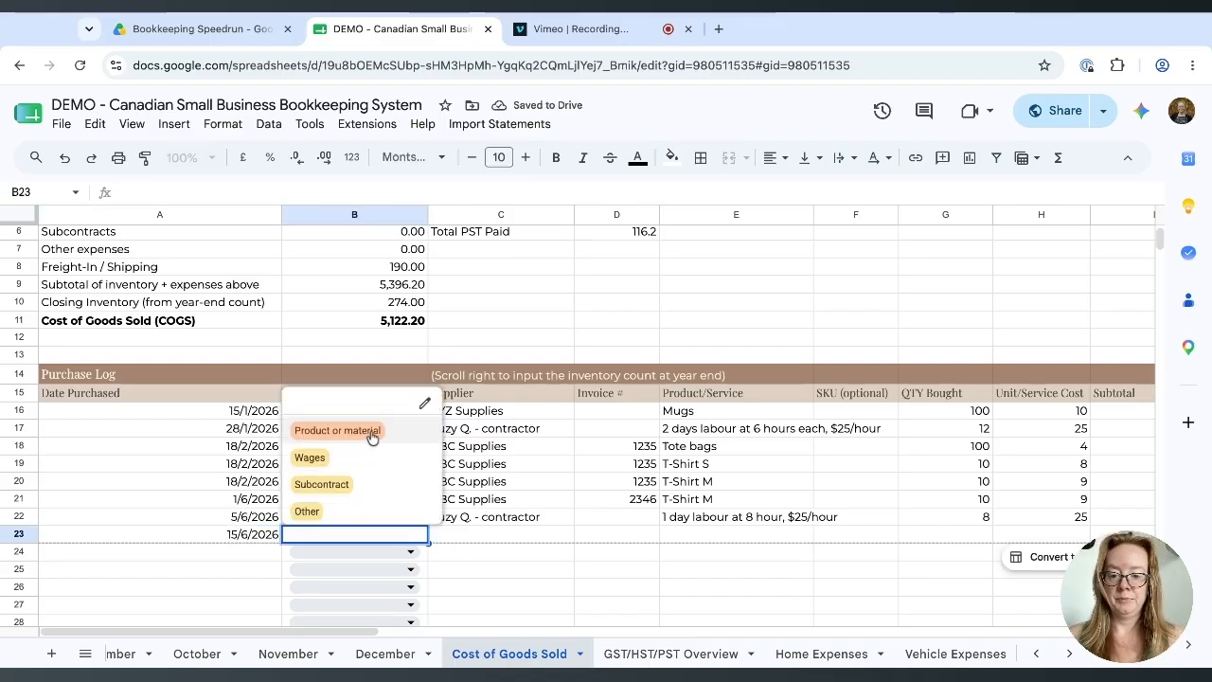
click(338, 429)
click(471, 540)
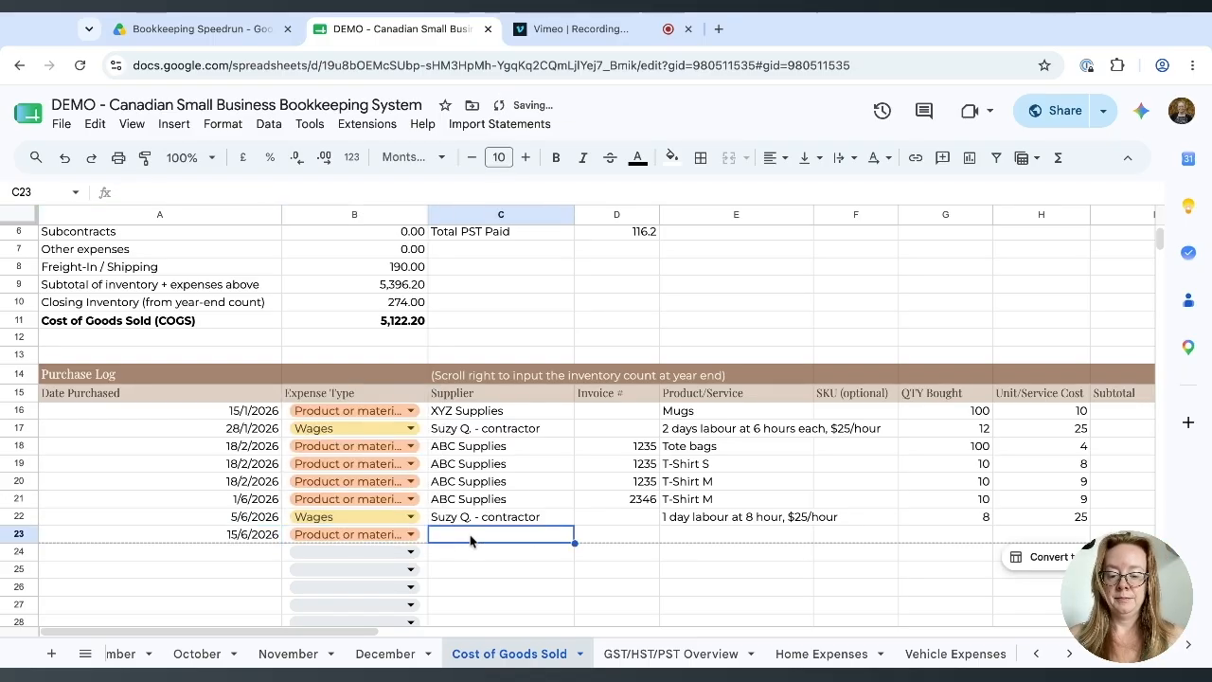
text(Viral Trends Co)
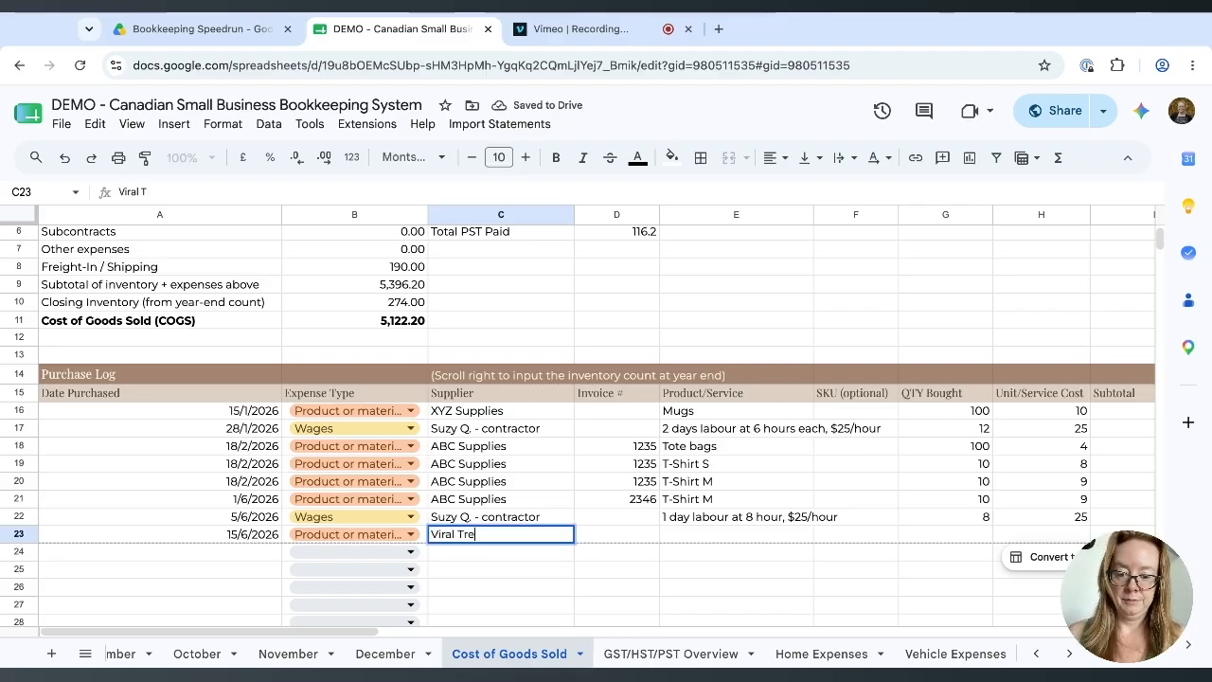
key(Tab)
text(3456)
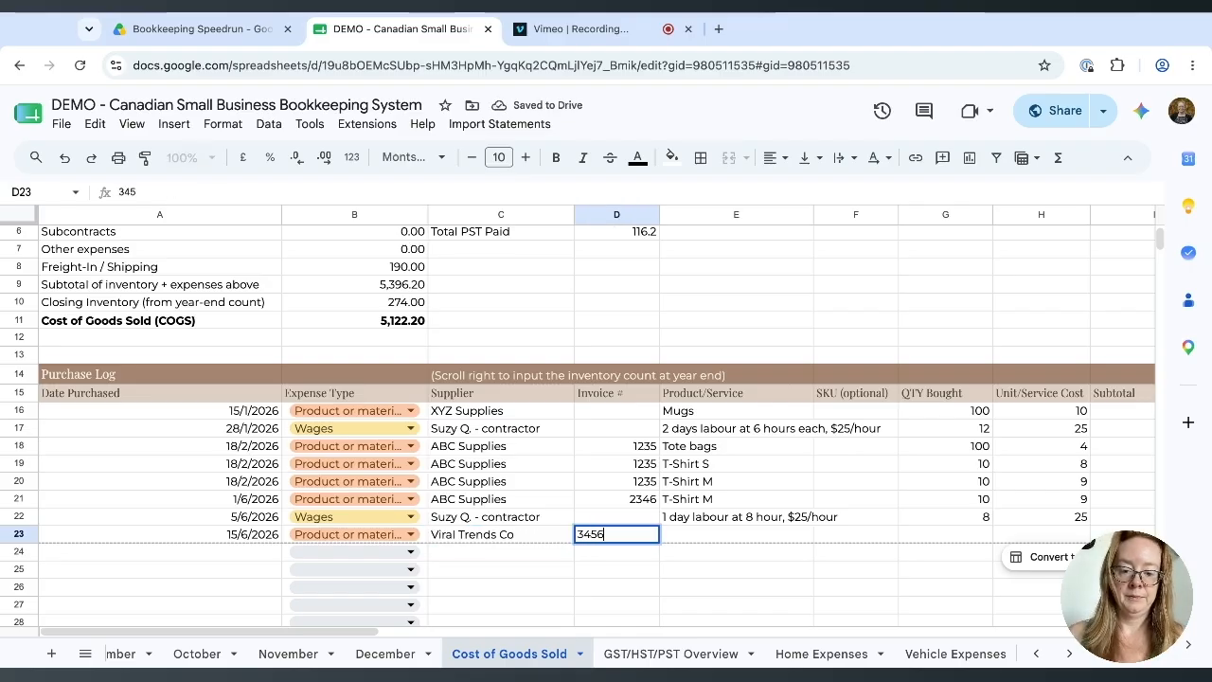
key(Tab)
Enter 'Super trendy product' with quantity 200 at unit cost 80.
text(Super)
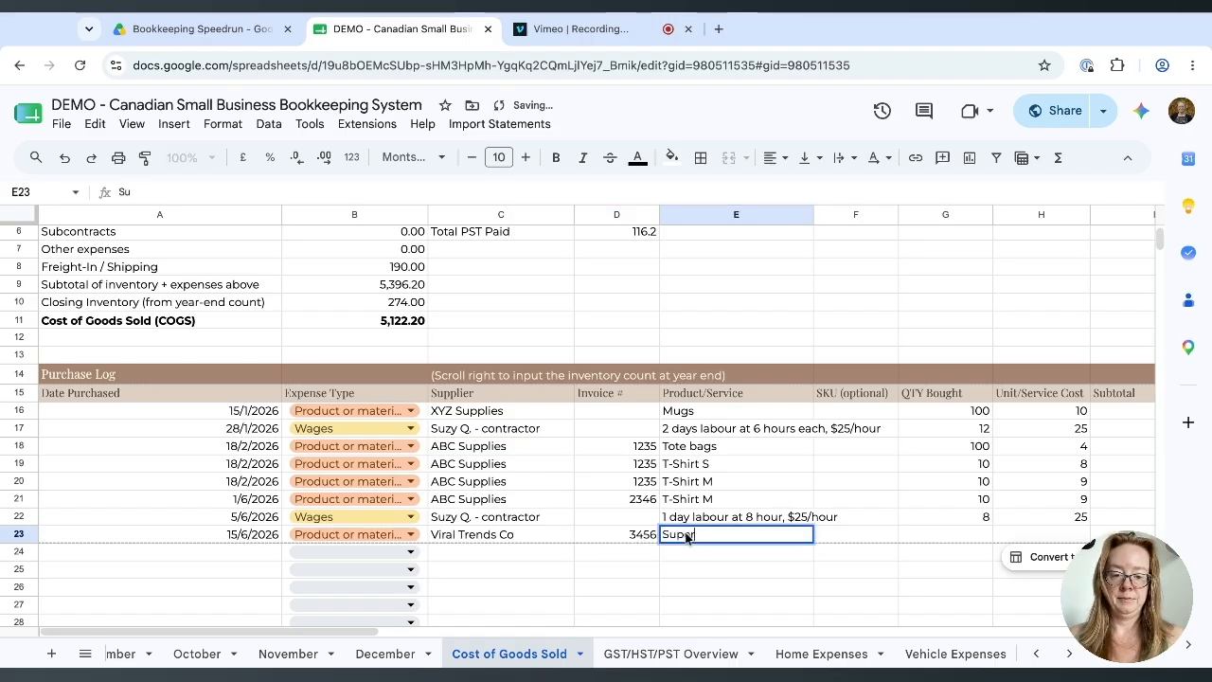
text( trendy product)
scroll(606, 426, right, 2)
click(779, 536)
text(200)
click(876, 541)
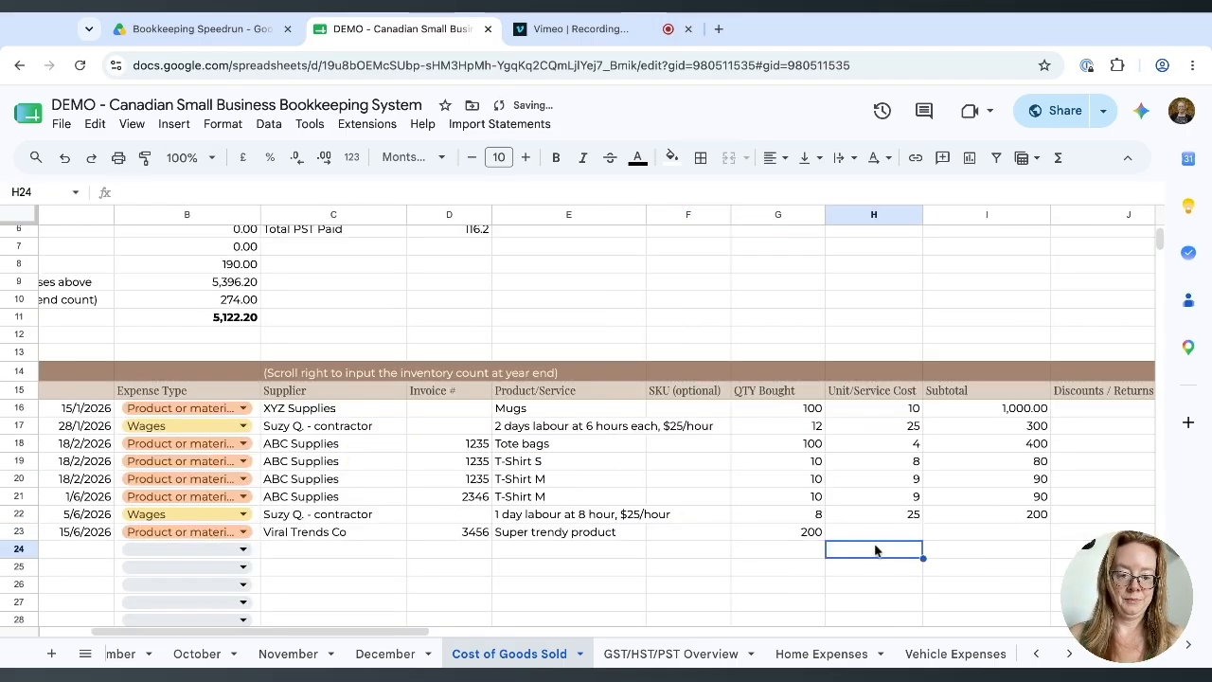
text(80)
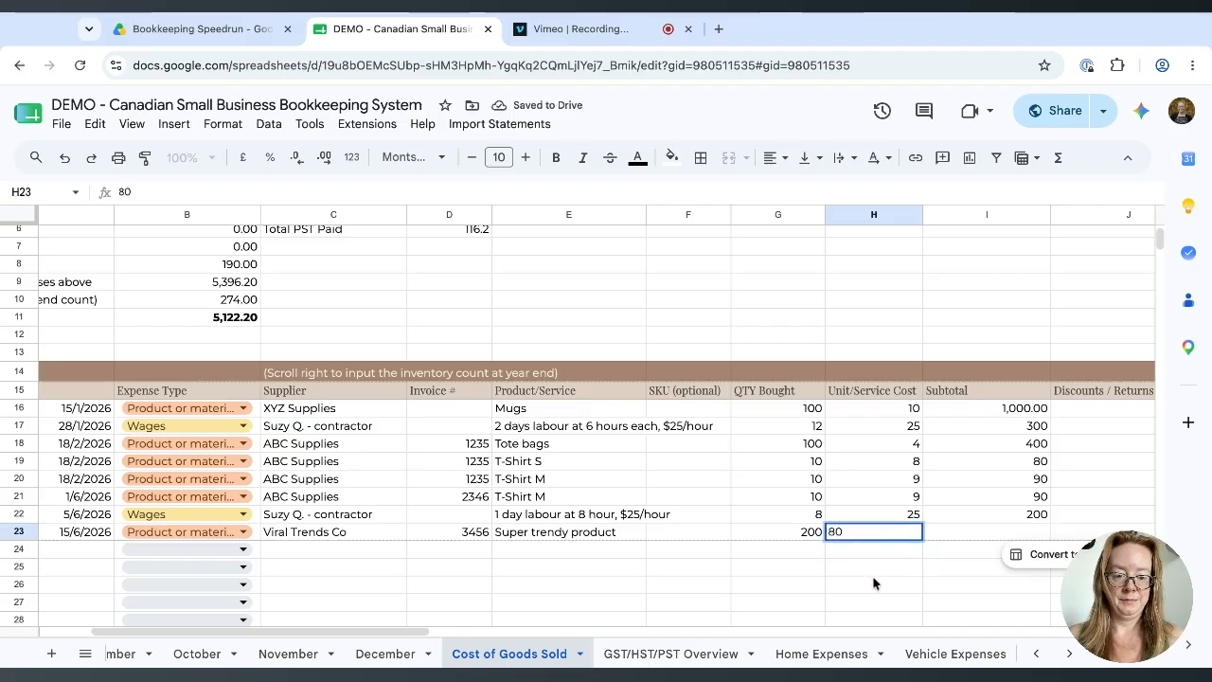
click(876, 584)
Enter 100 as the row 23 shipping cost, bringing net cost to 16100.
scroll(628, 508, right, 3)
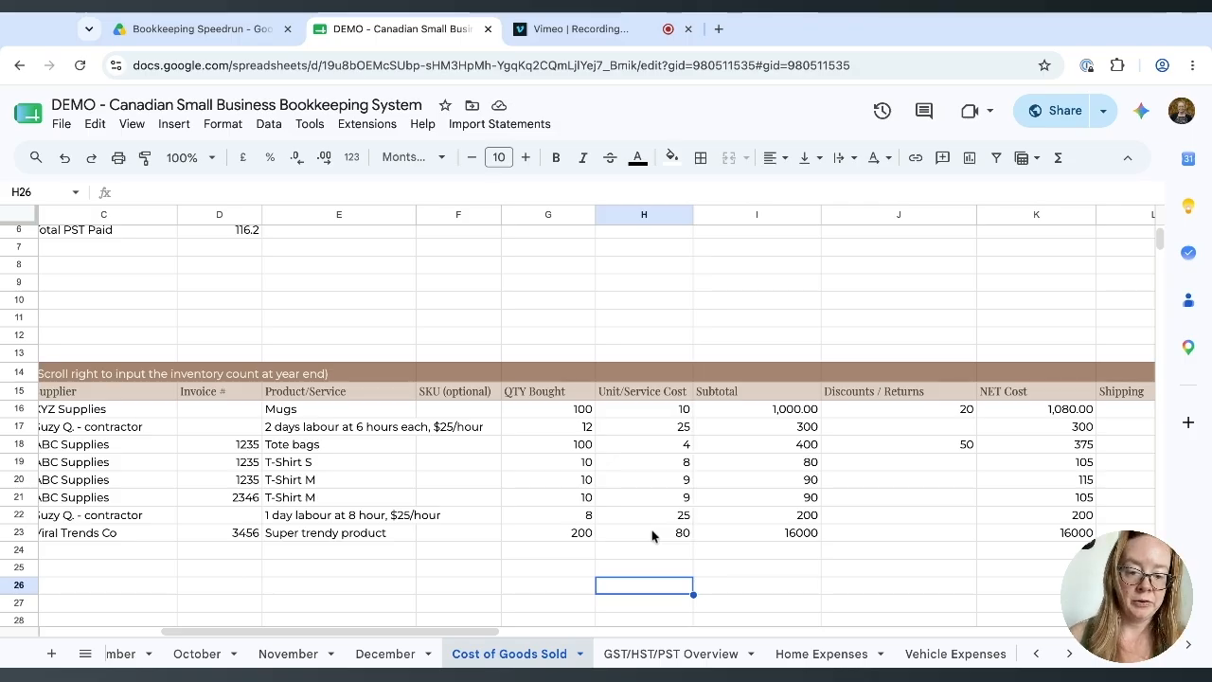
scroll(743, 489, right, 2)
scroll(743, 488, down, 1)
click(743, 481)
click(743, 493)
scroll(748, 502, right, 3)
click(748, 505)
text(100)
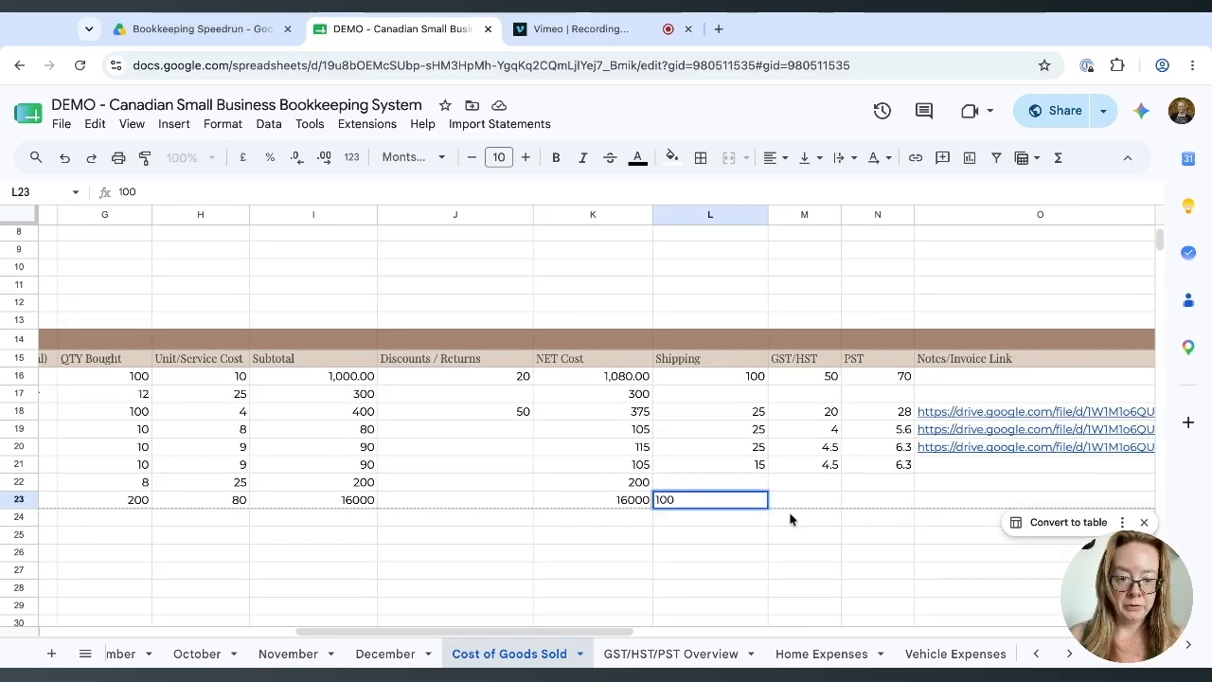
click(790, 505)
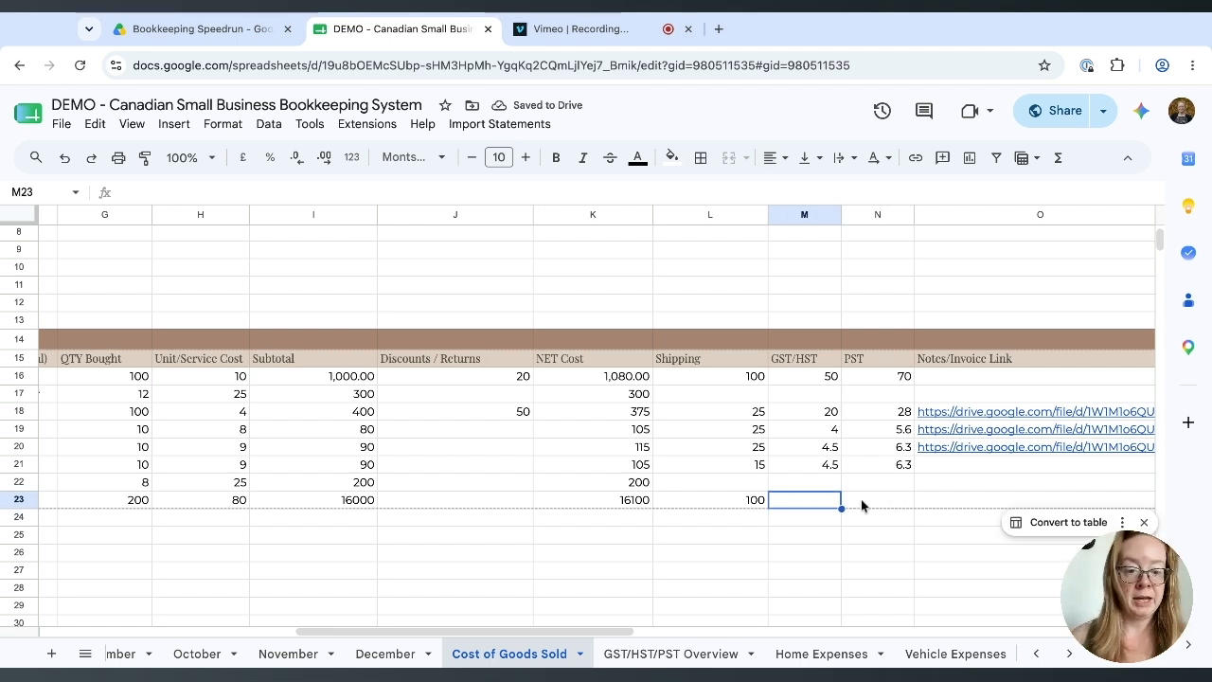
scroll(862, 503, right, 5)
click(642, 500)
Enter count date 12/30/2026 and product Super Trendy Product in inventory row 23.
text(12/)
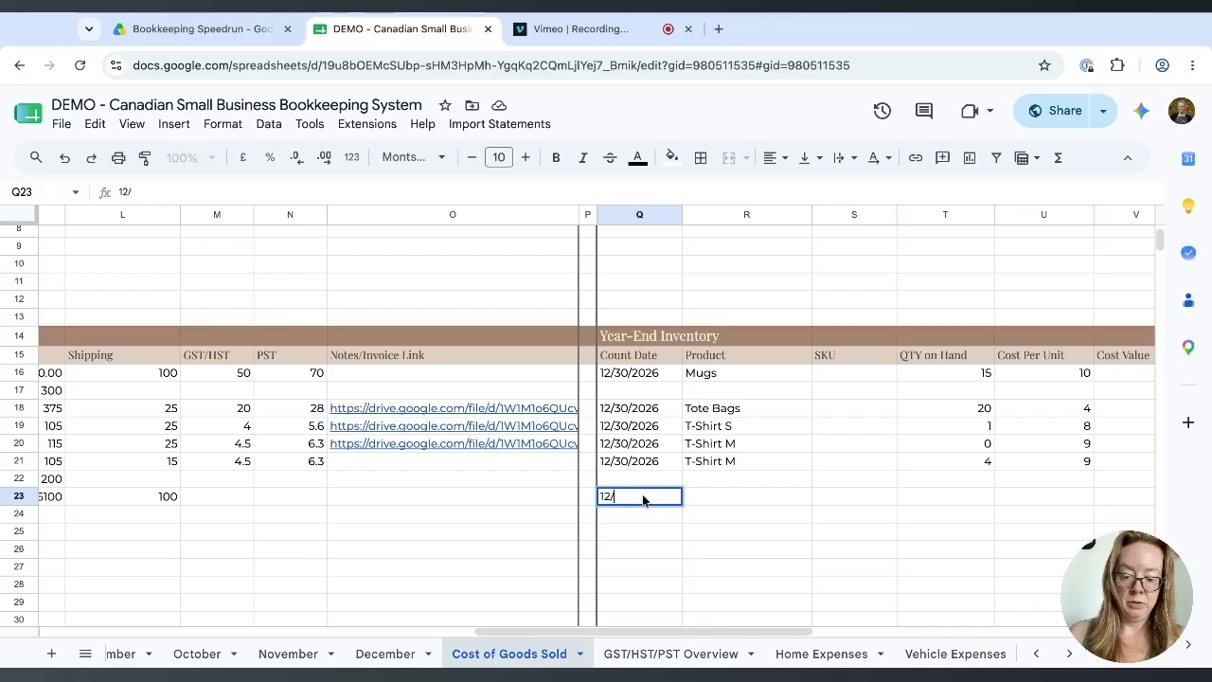
text(30/2026)
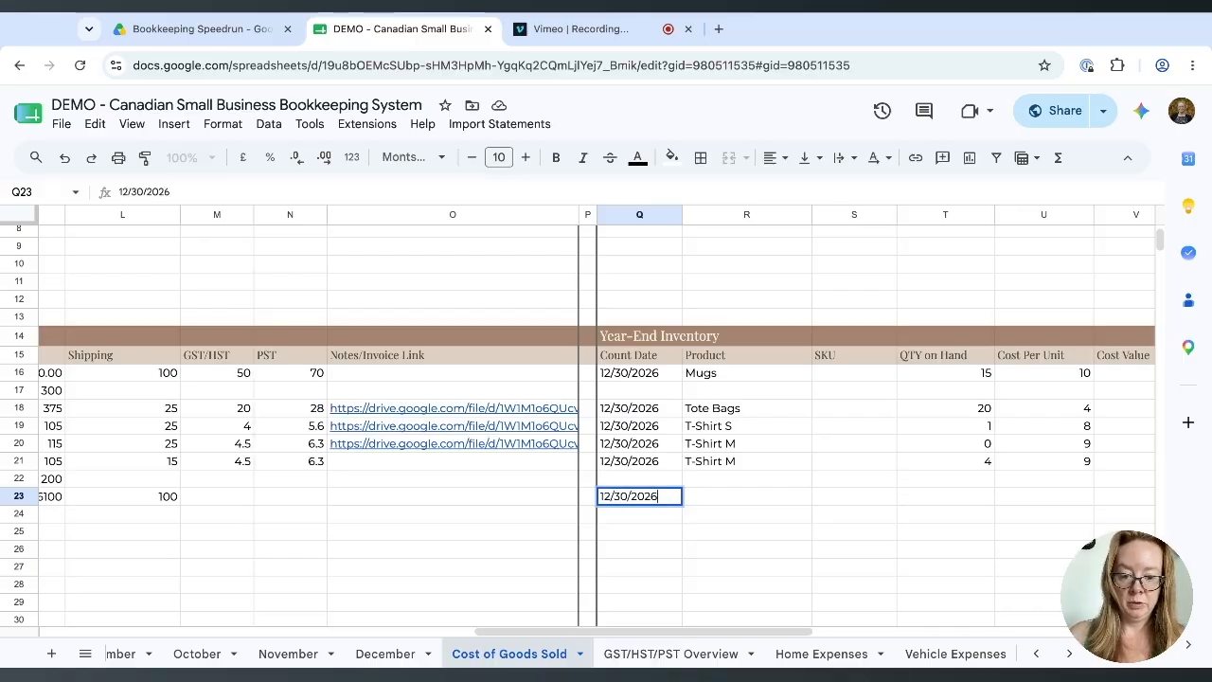
key(Tab)
scroll(661, 503, right, 1)
text(Super Trendy Product)
click(729, 526)
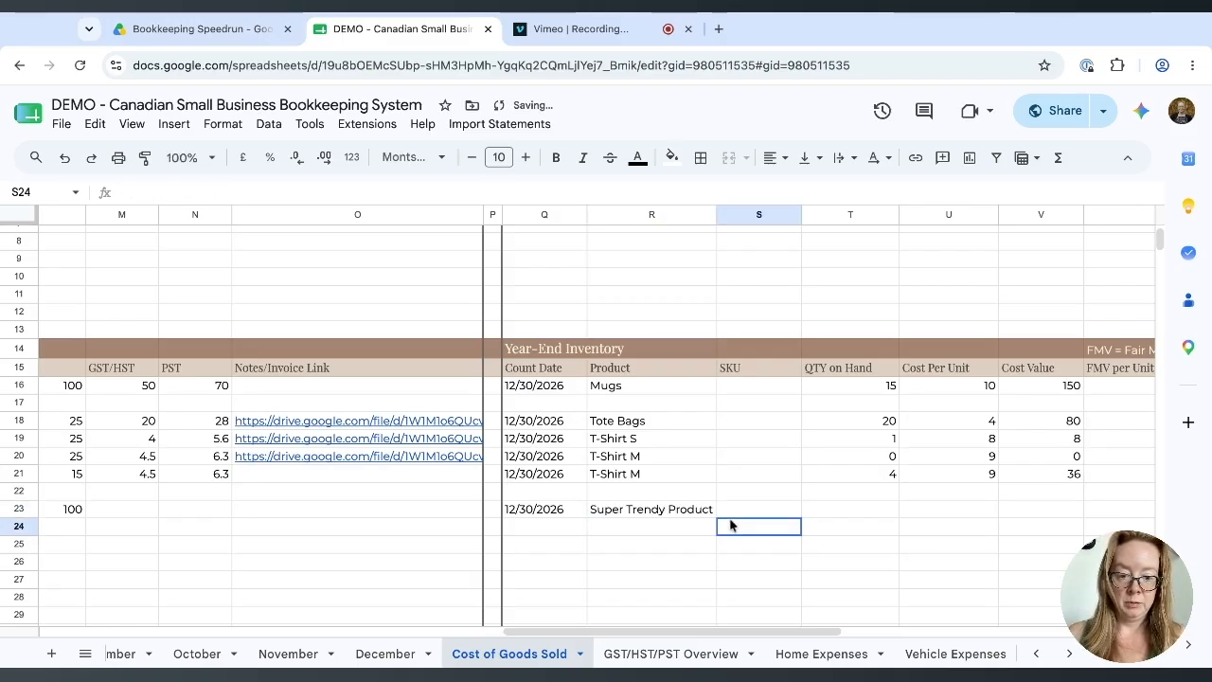
click(748, 509)
Record 50 on hand at 80 per unit, valued at 4000.
click(862, 512)
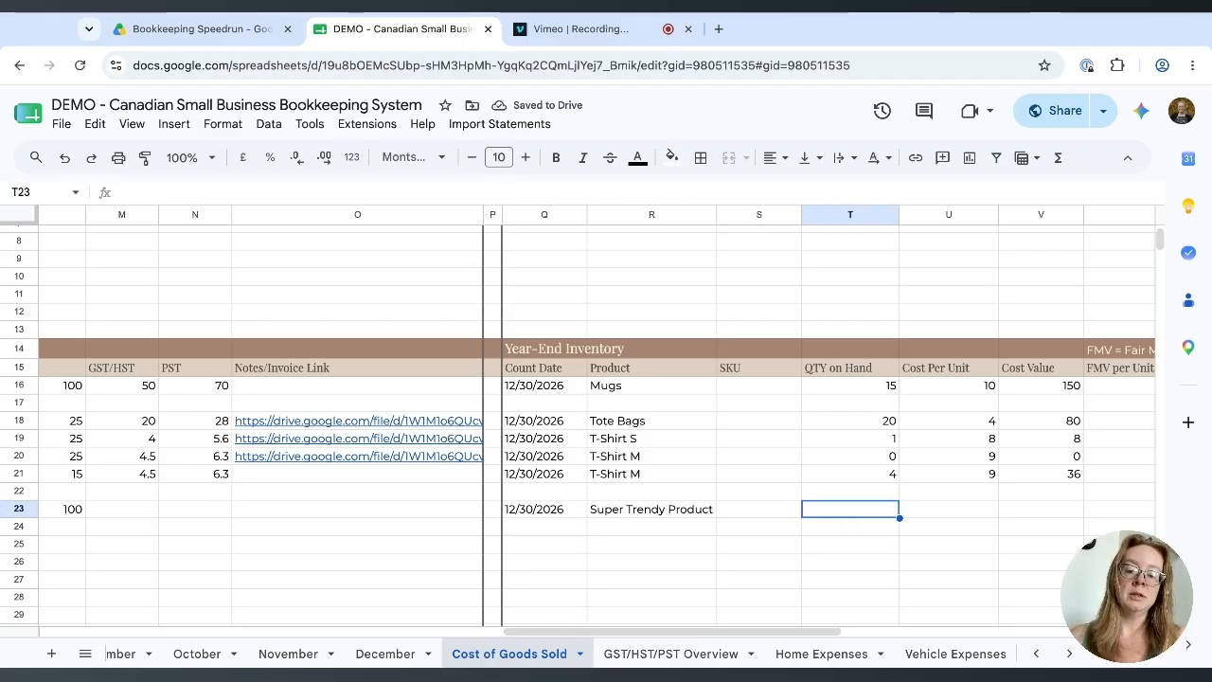
text(50)
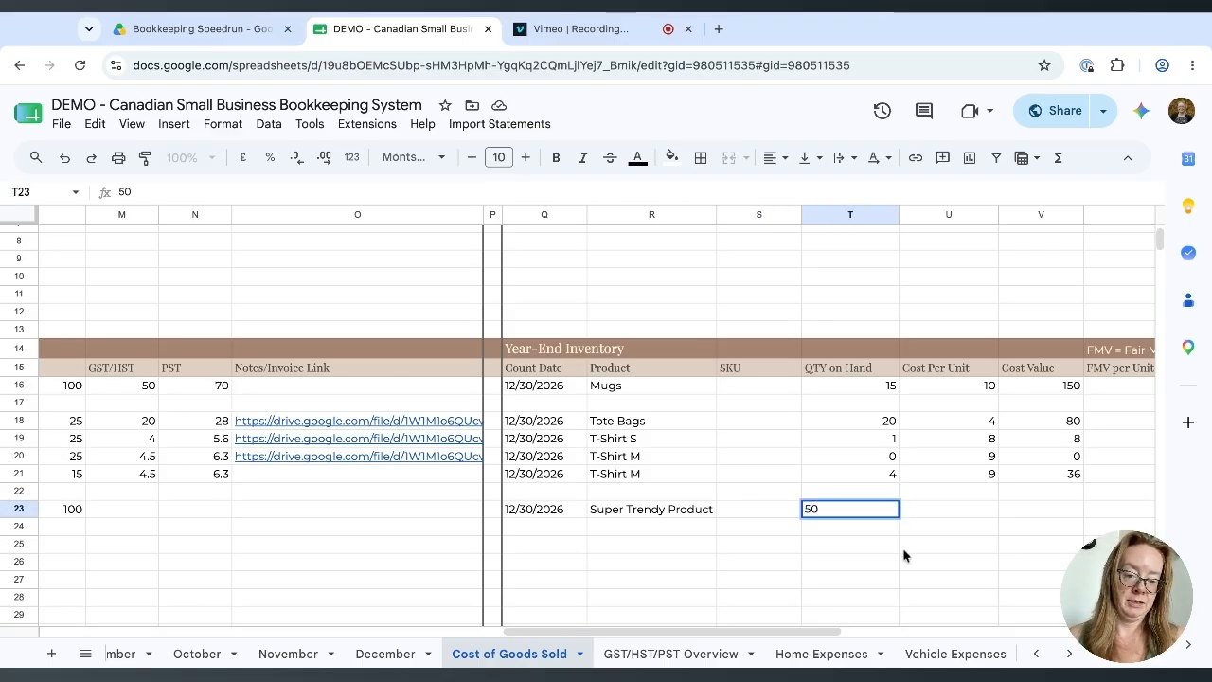
key(Tab)
scroll(802, 549, right, 2)
text(80)
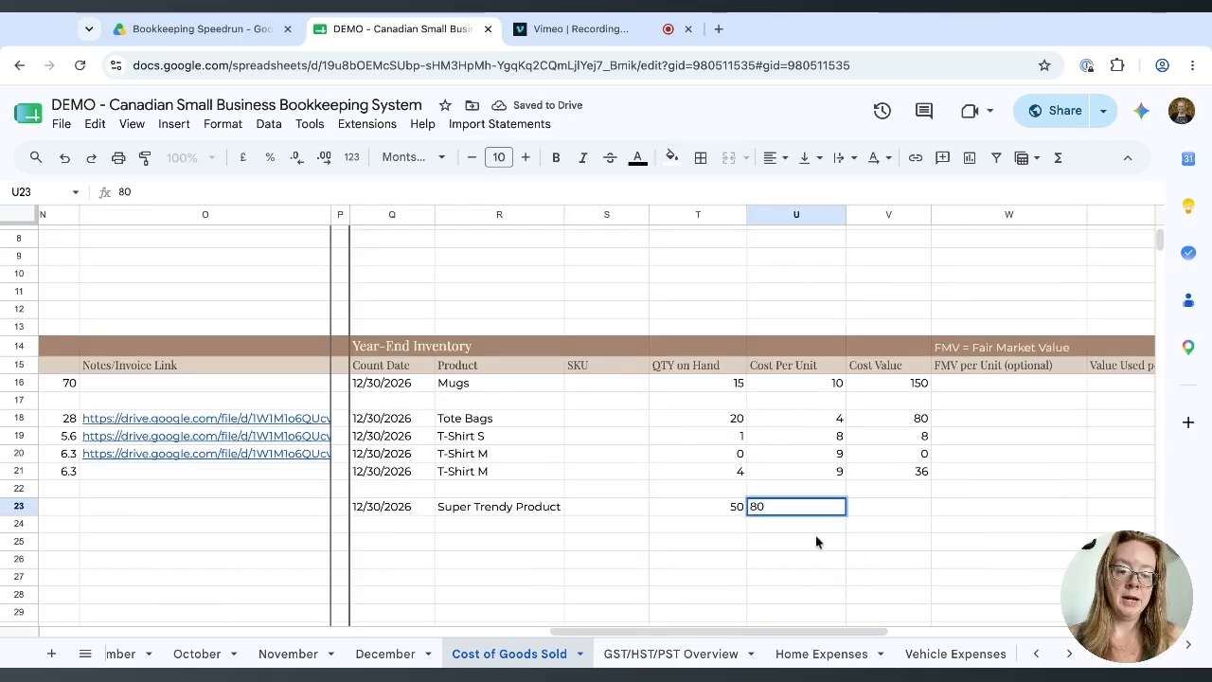
click(817, 538)
scroll(816, 540, right, 2)
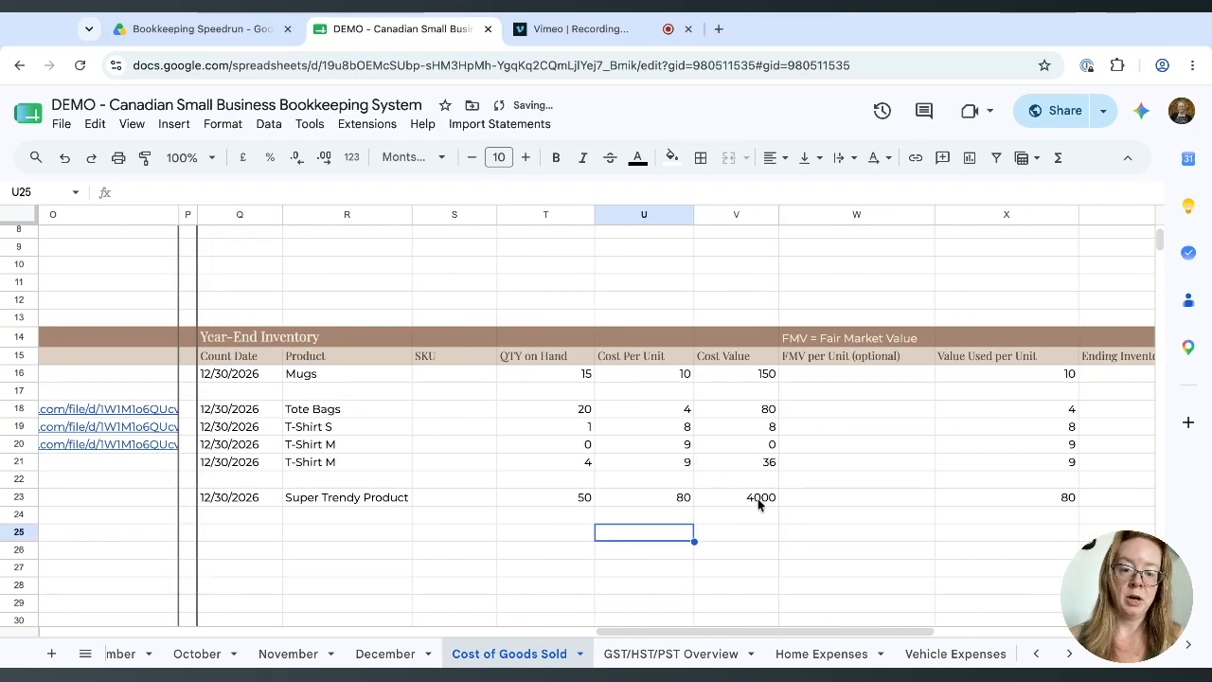
scroll(748, 502, right, 2)
click(713, 490)
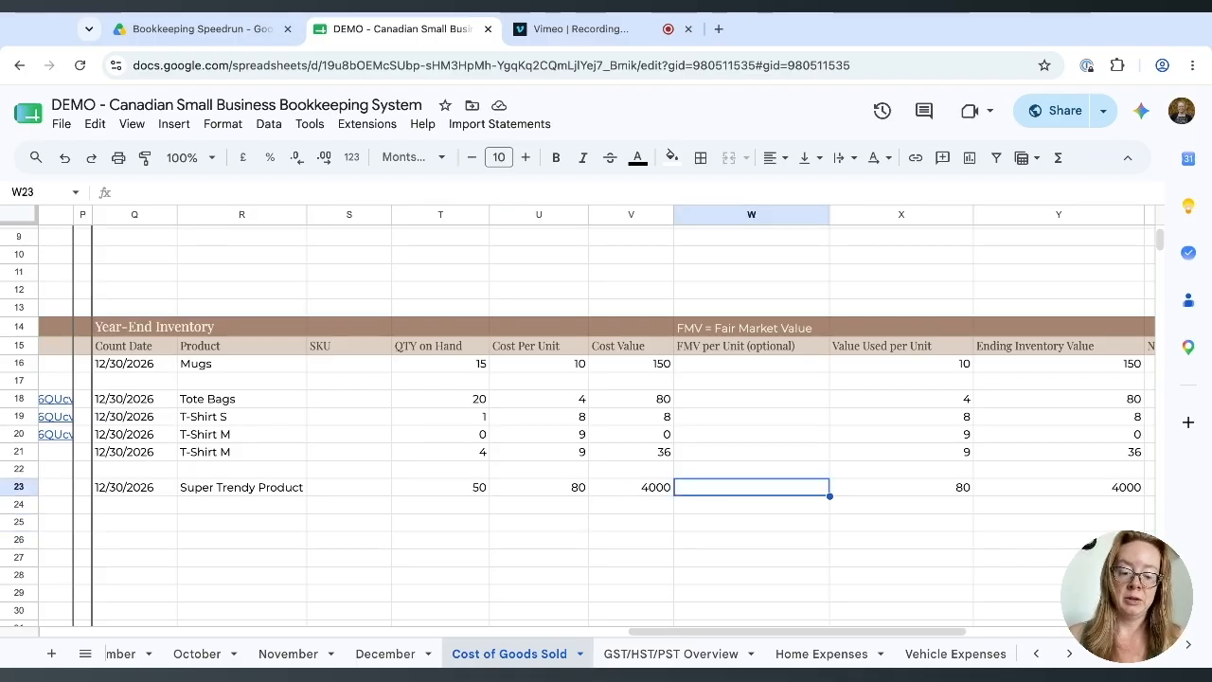
Enter 40 as Super Trendy Product's FMV per unit in W23.
text(40)
key(Return)
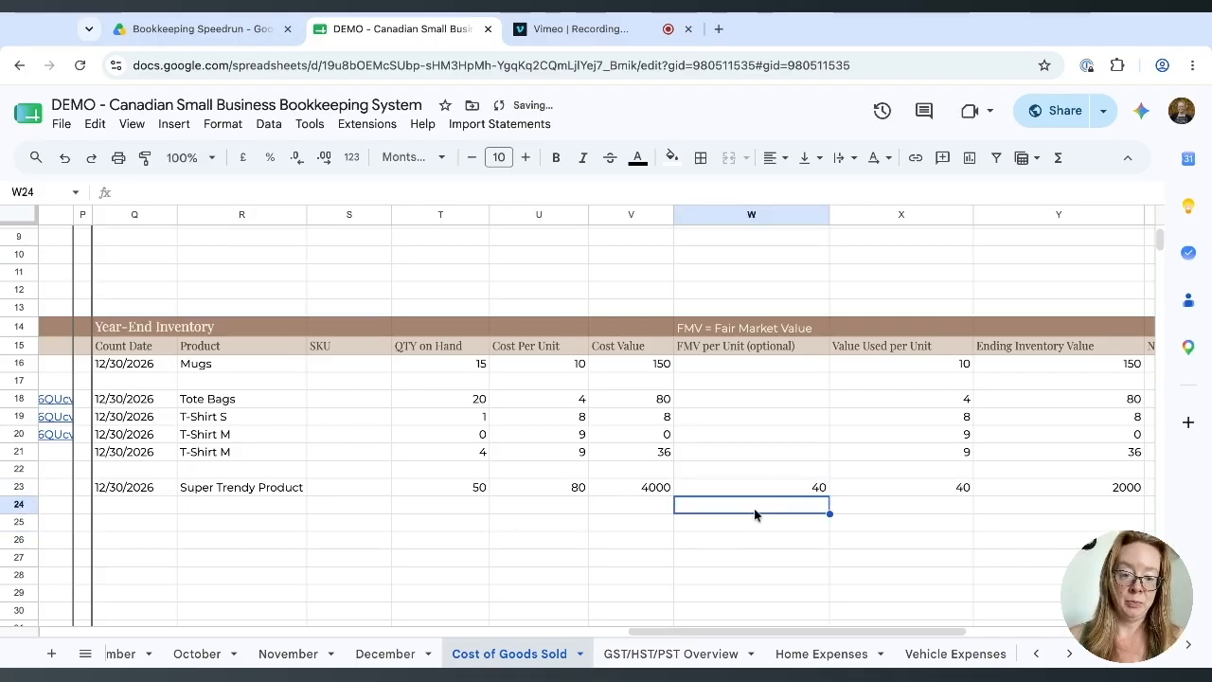
scroll(755, 511, right, 4)
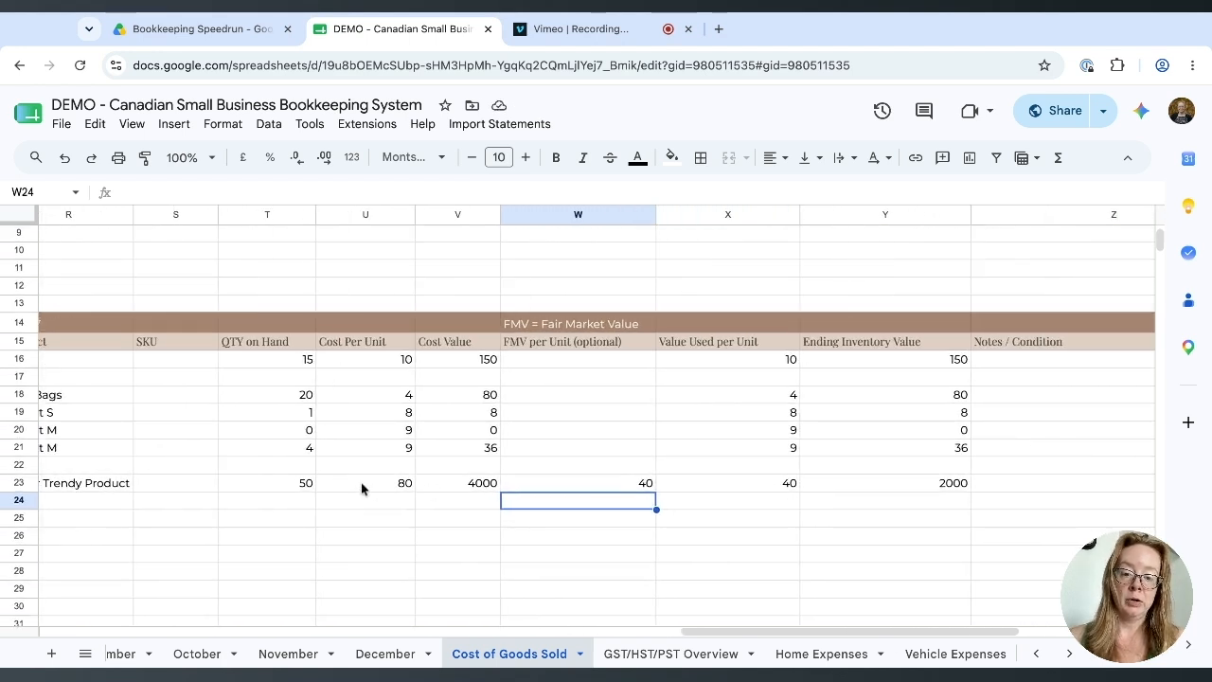
Review the row's cost per unit (80), FMV (40), value-used, ending inventory and cost value formulas.
click(398, 484)
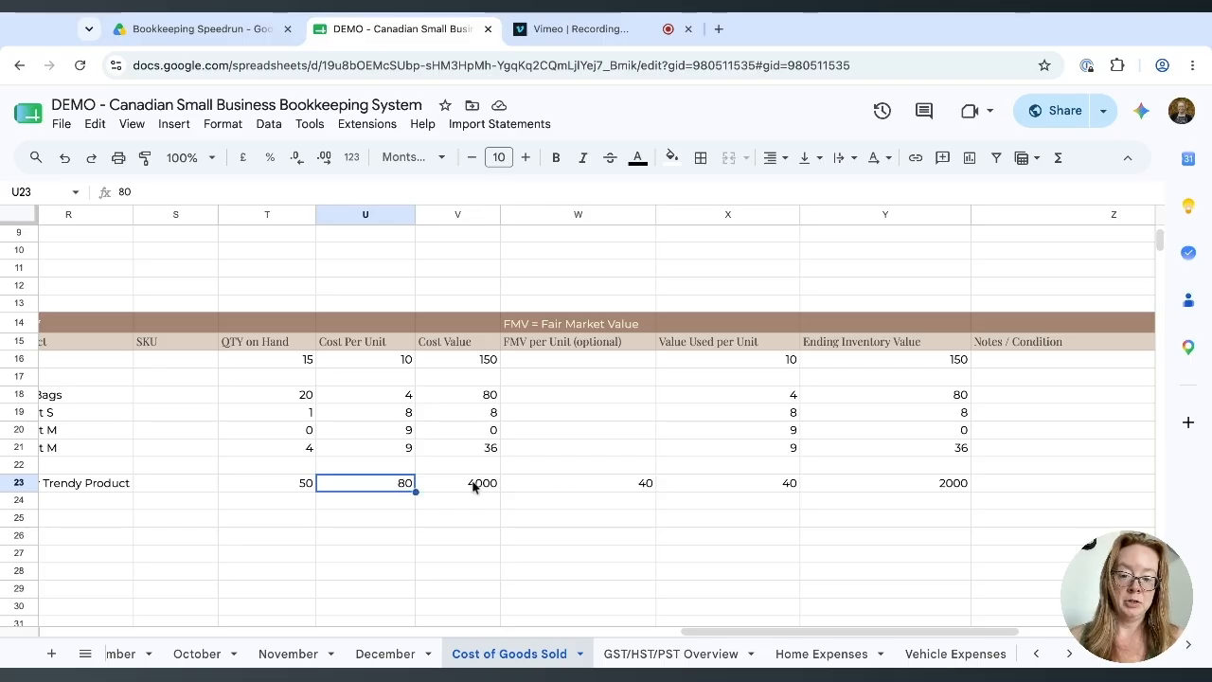
click(616, 489)
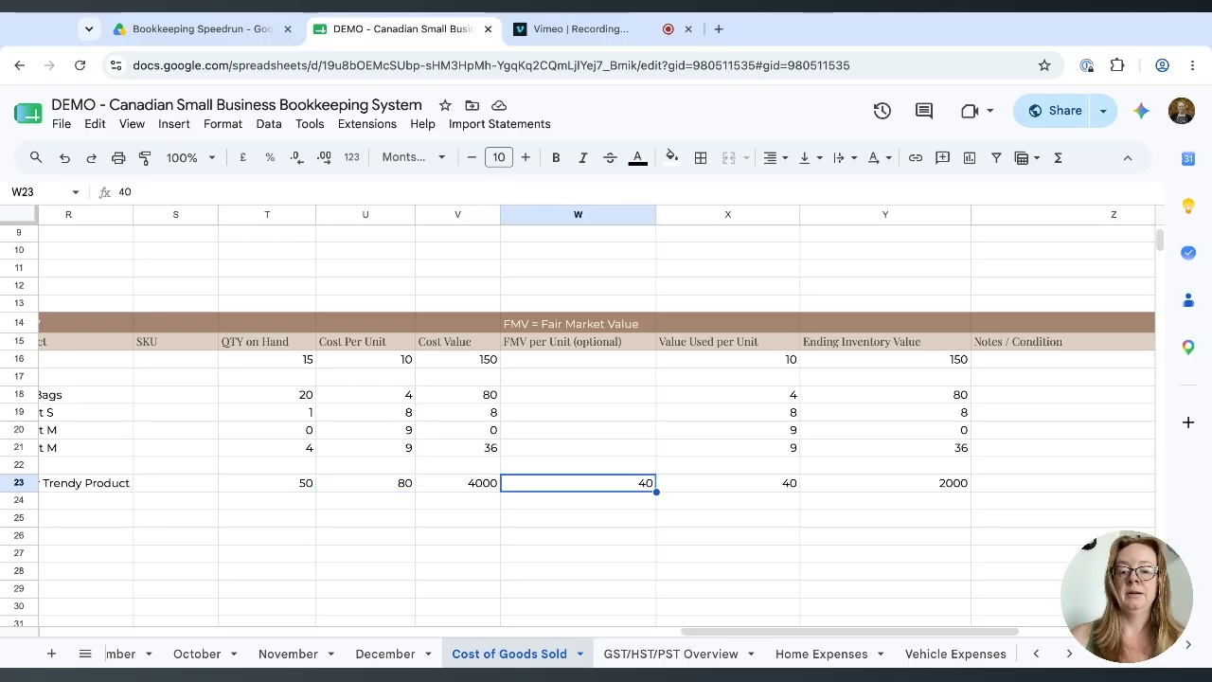
scroll(520, 479, right, 2)
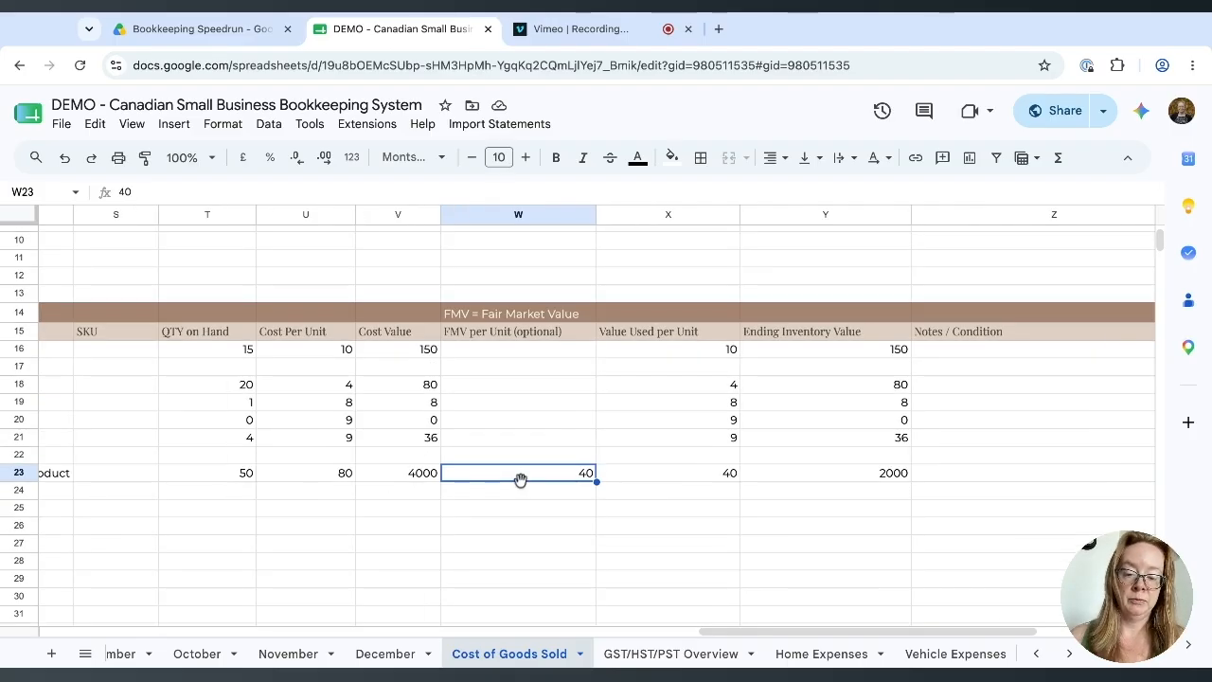
click(714, 480)
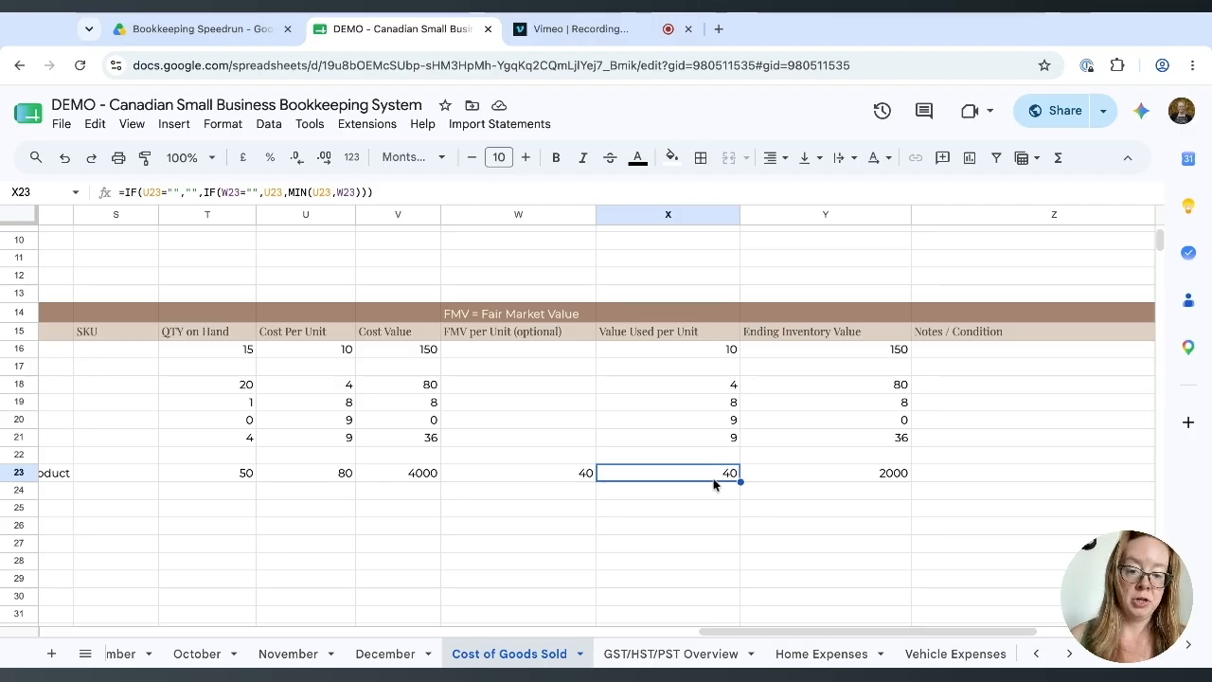
click(892, 476)
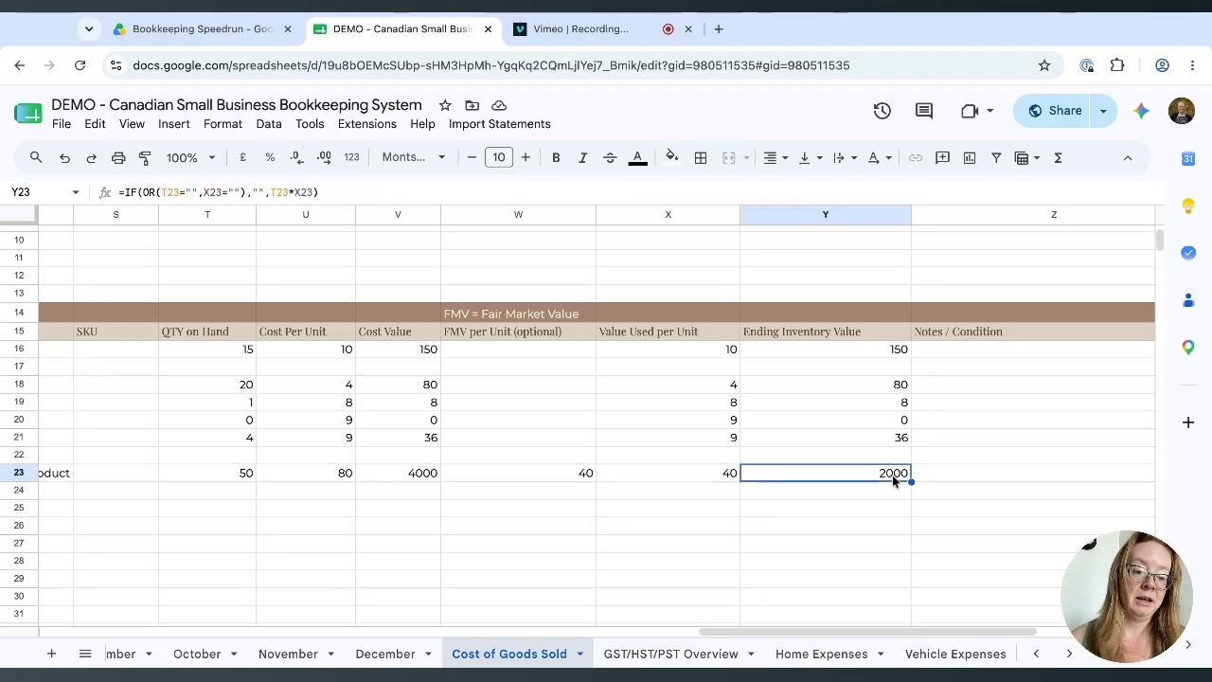
click(407, 478)
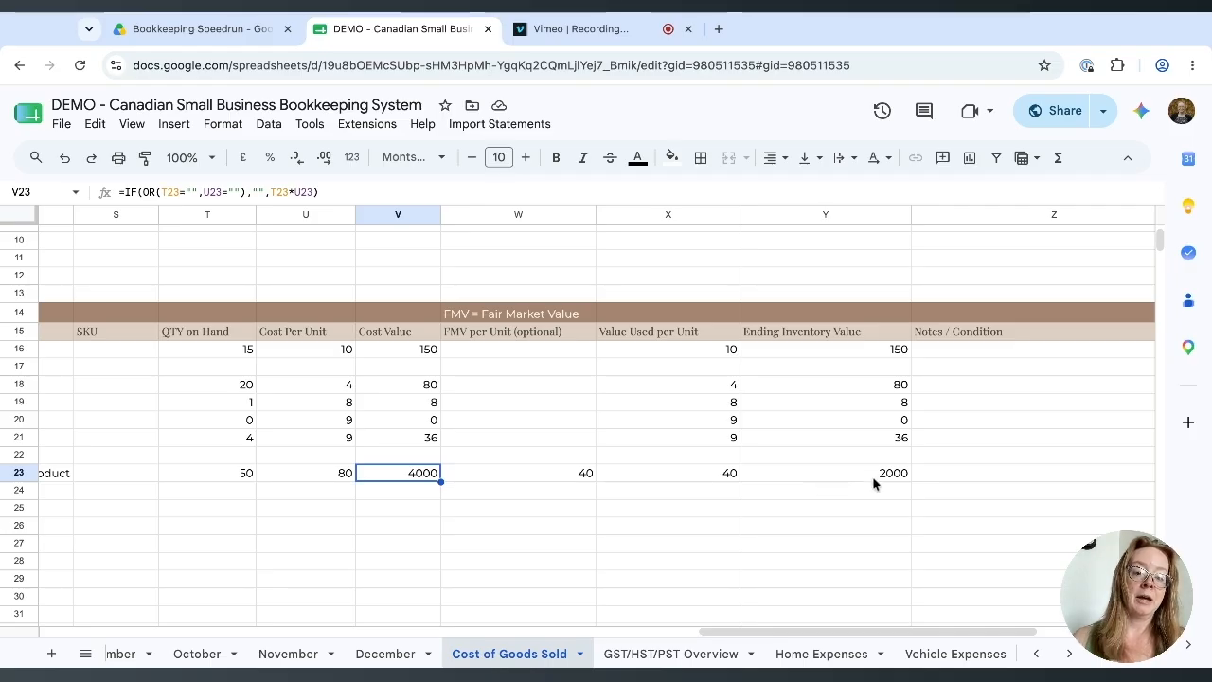
Check the current Cost of Goods Sold total in B11.
scroll(423, 480, left, 10)
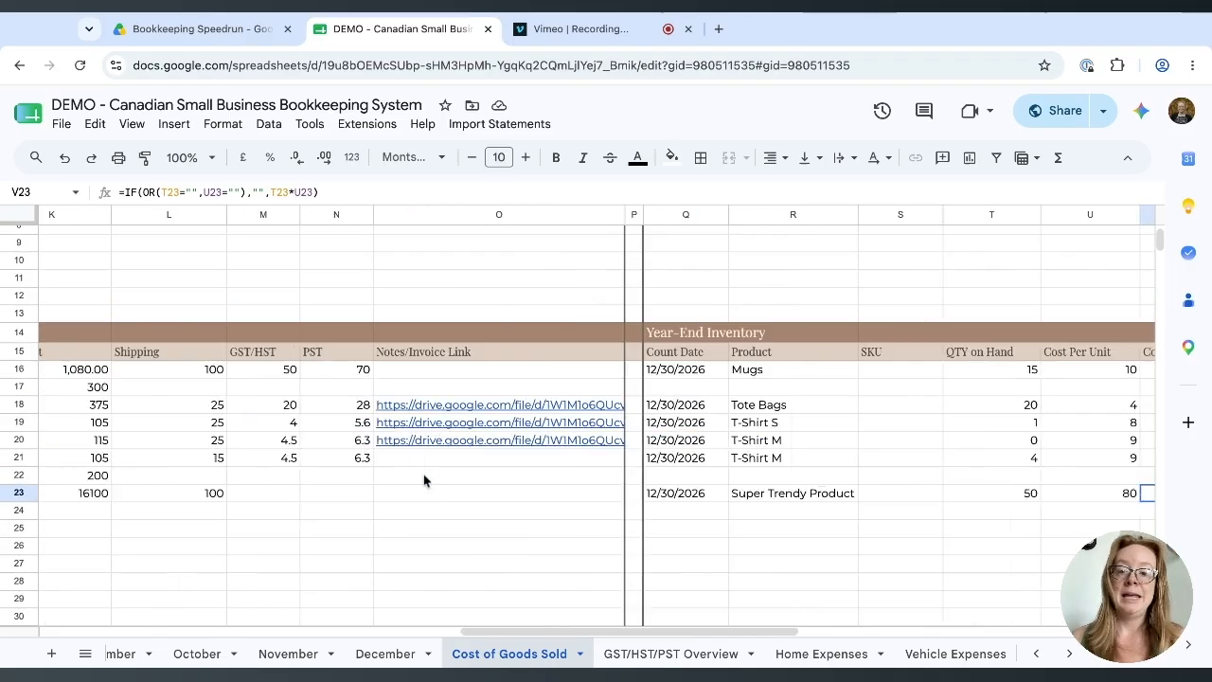
scroll(424, 480, left, 5)
scroll(407, 454, up, 3)
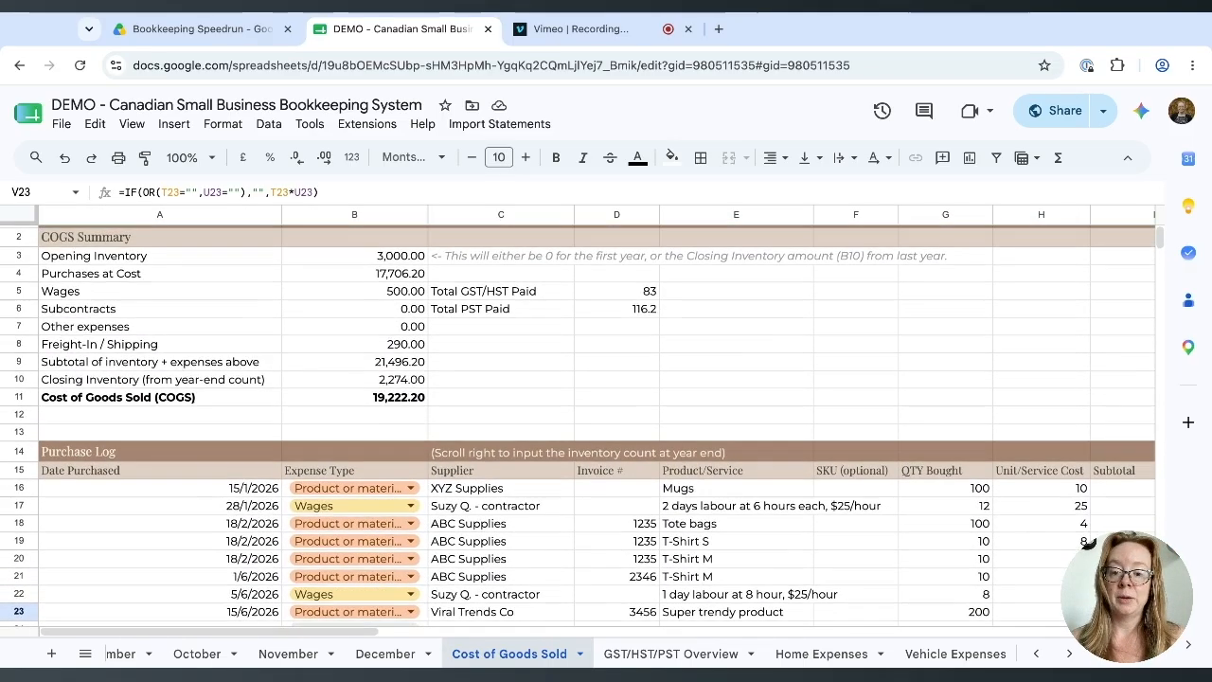
click(379, 402)
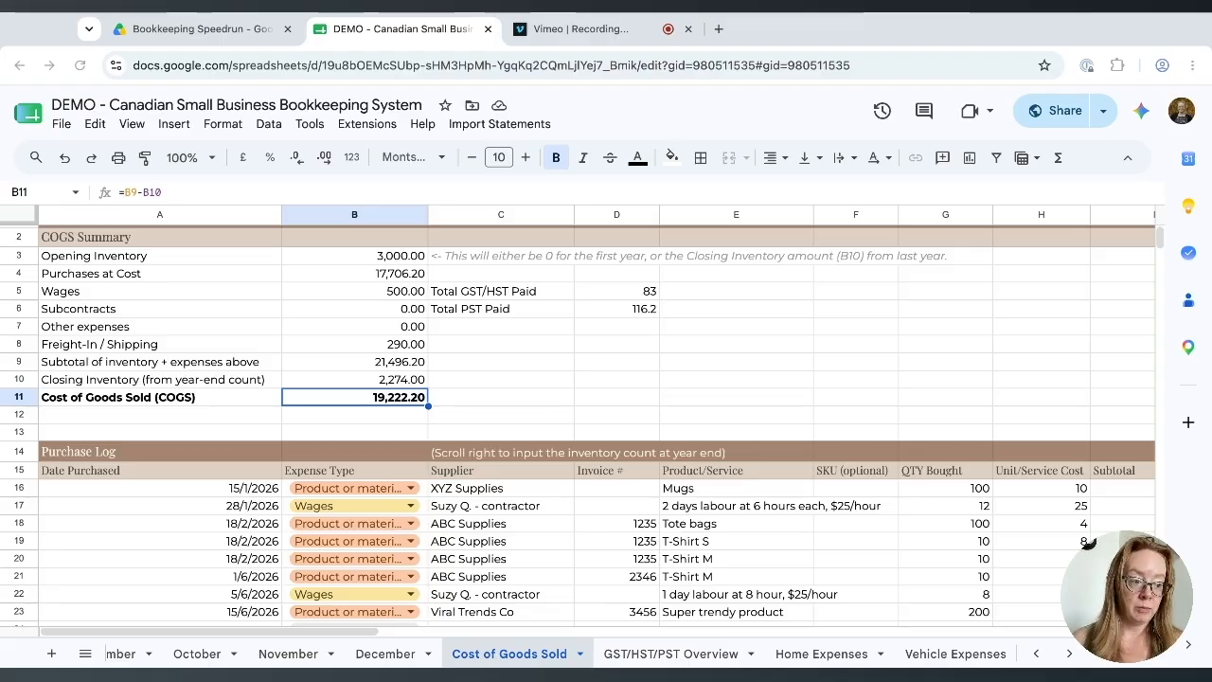
Change Super Trendy Product's FMV per unit in W23 to 0.
scroll(1089, 541, down, 4)
scroll(1089, 542, right, 10)
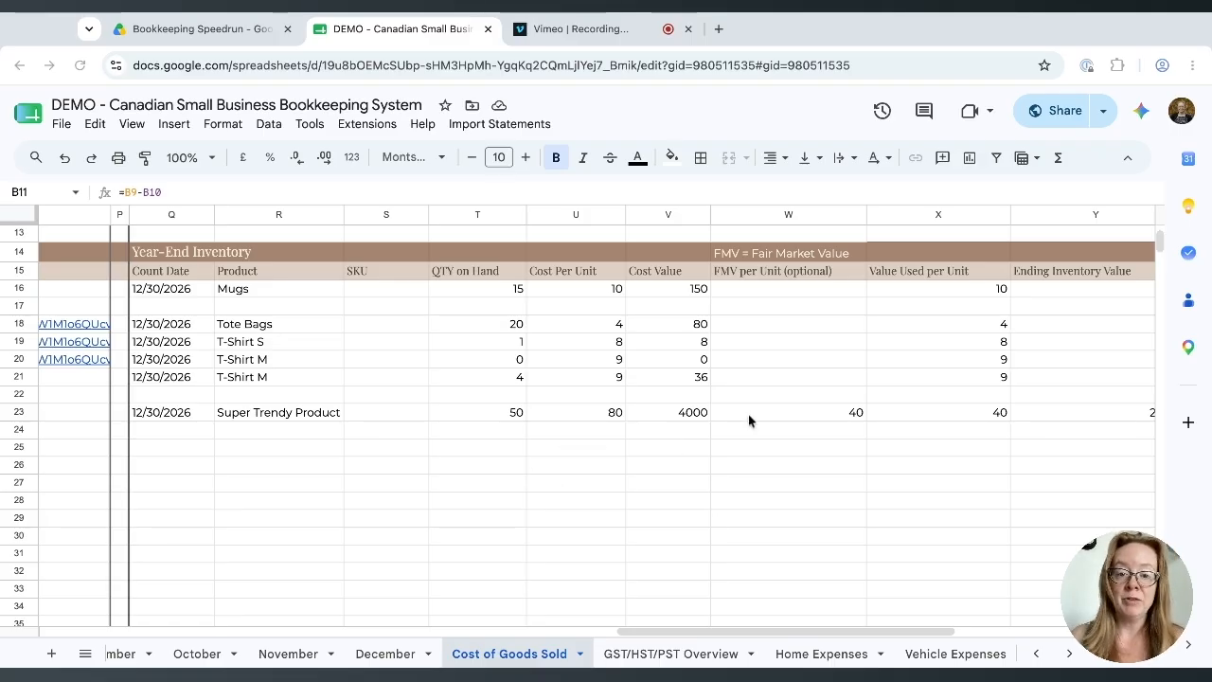
click(807, 423)
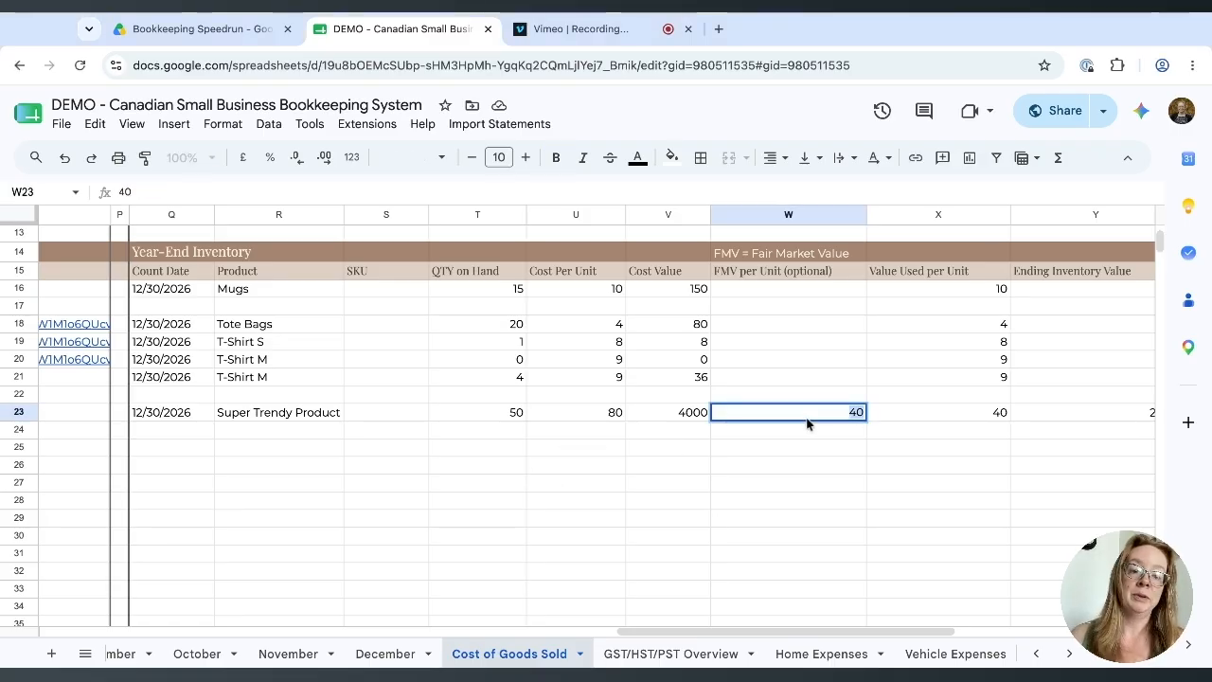
text(0)
key(Return)
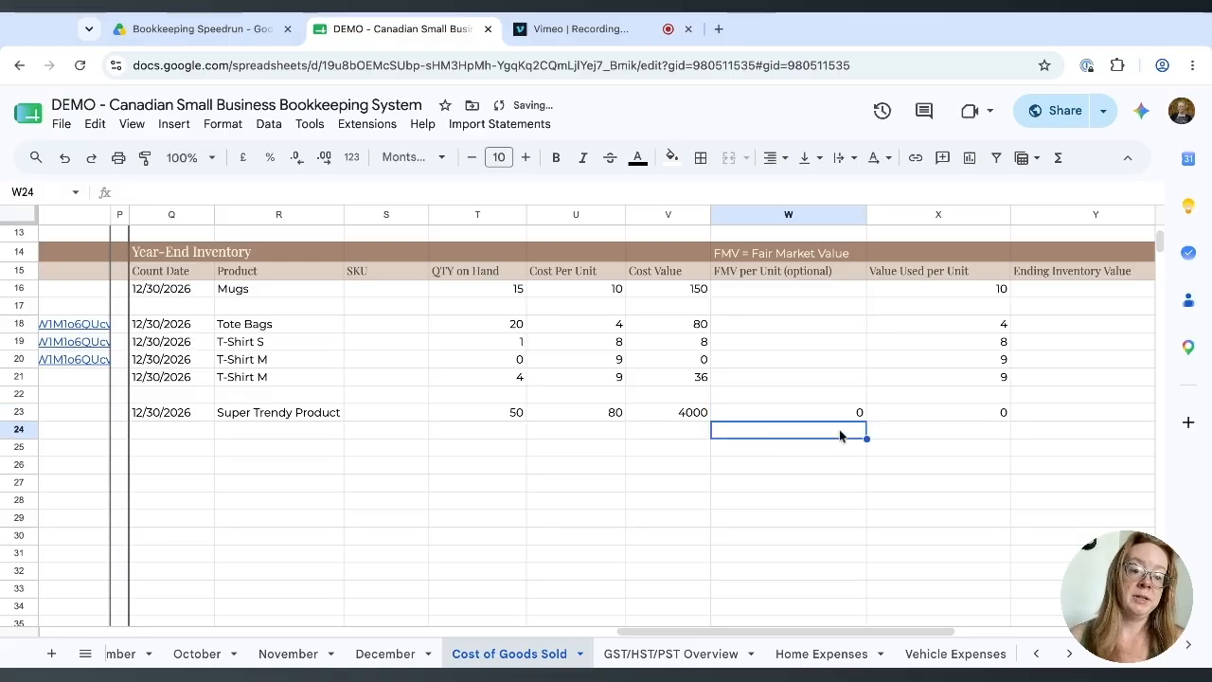
Confirm Closing Inventory fell to 274.00 and COGS rose to 21,222.20 in the summary.
scroll(763, 431, left, 10)
scroll(763, 431, up, 1)
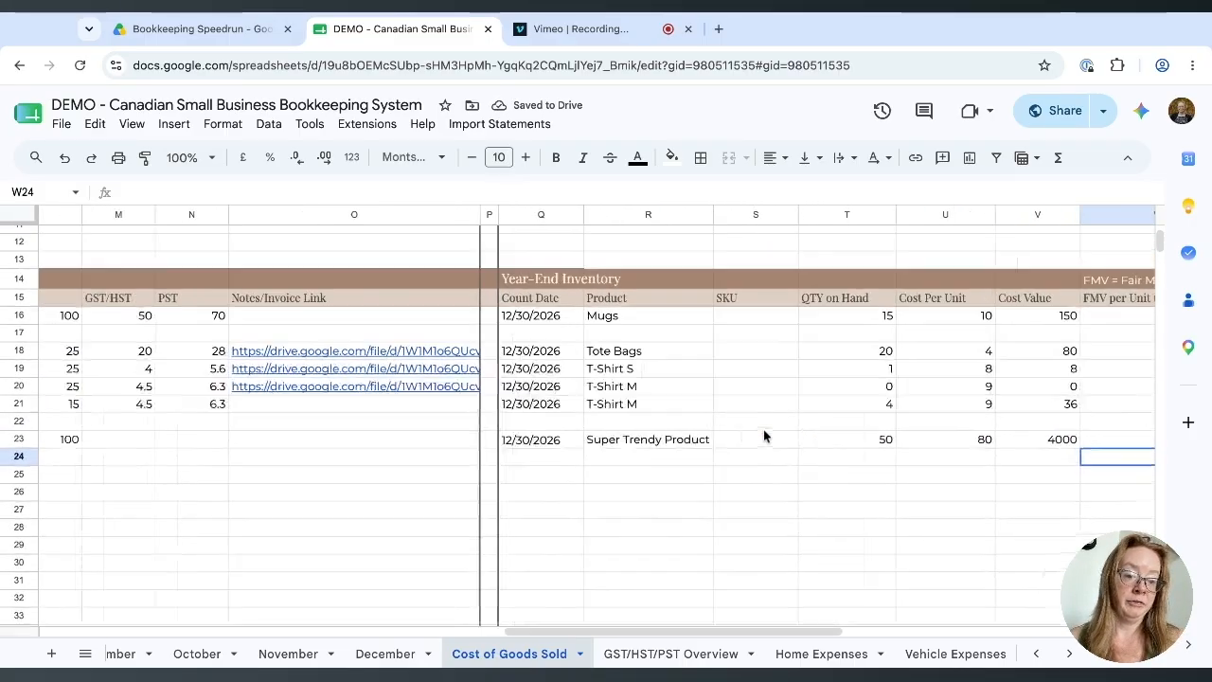
scroll(763, 431, left, 15)
scroll(568, 426, up, 5)
click(381, 422)
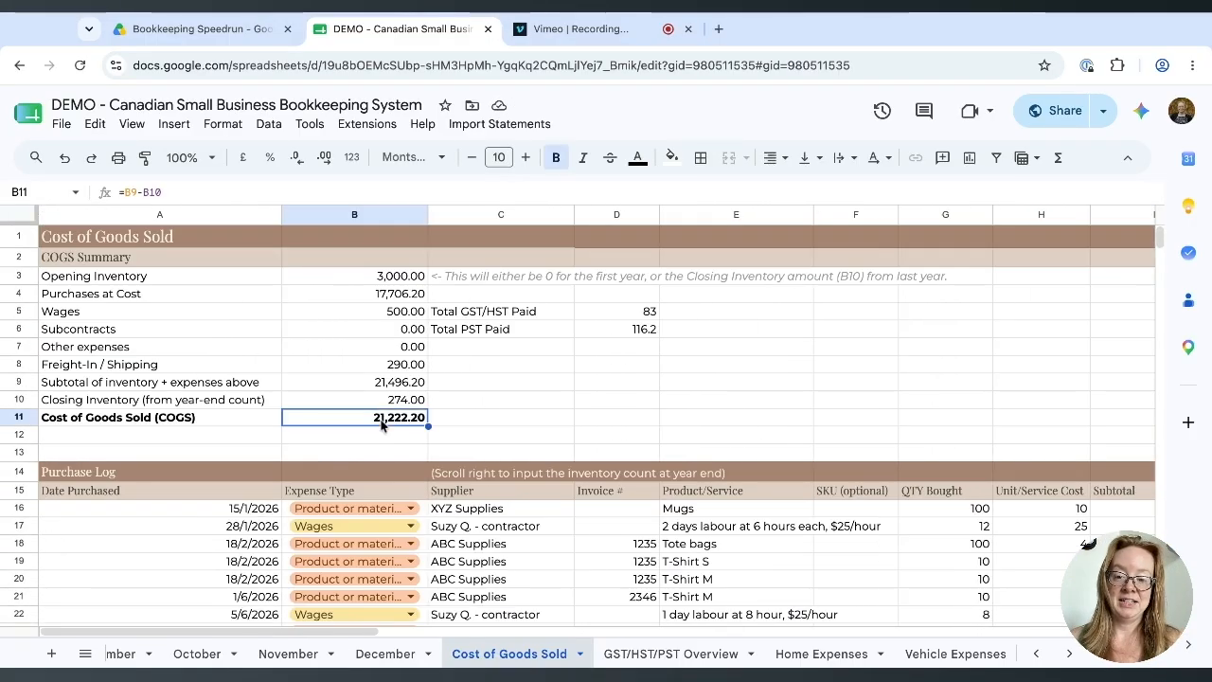